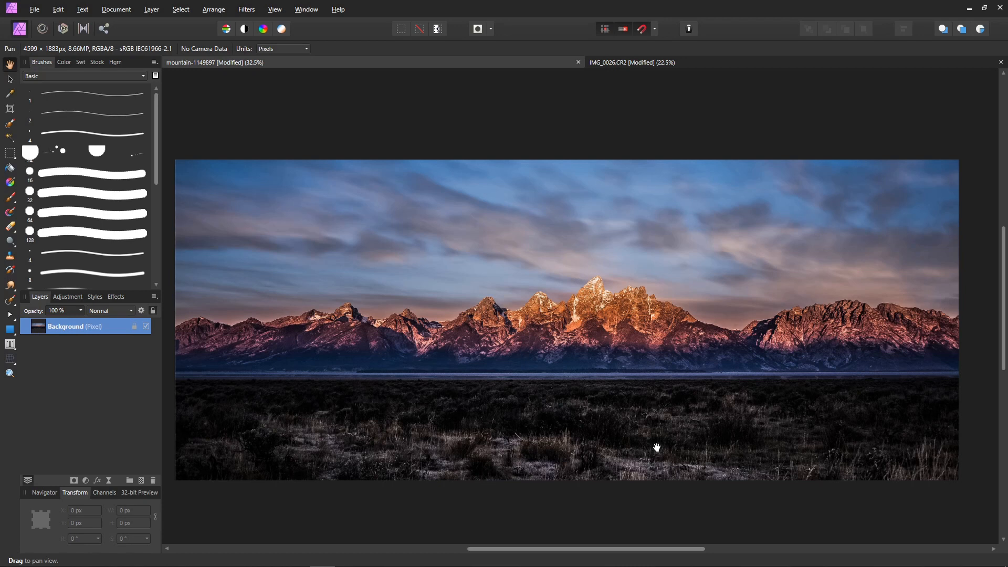
# Step: Duplicate the Background layer twice and hide the locked original
pyautogui.hotkey('ctrl', 'j')
pyautogui.hotkey('ctrl', 'j')
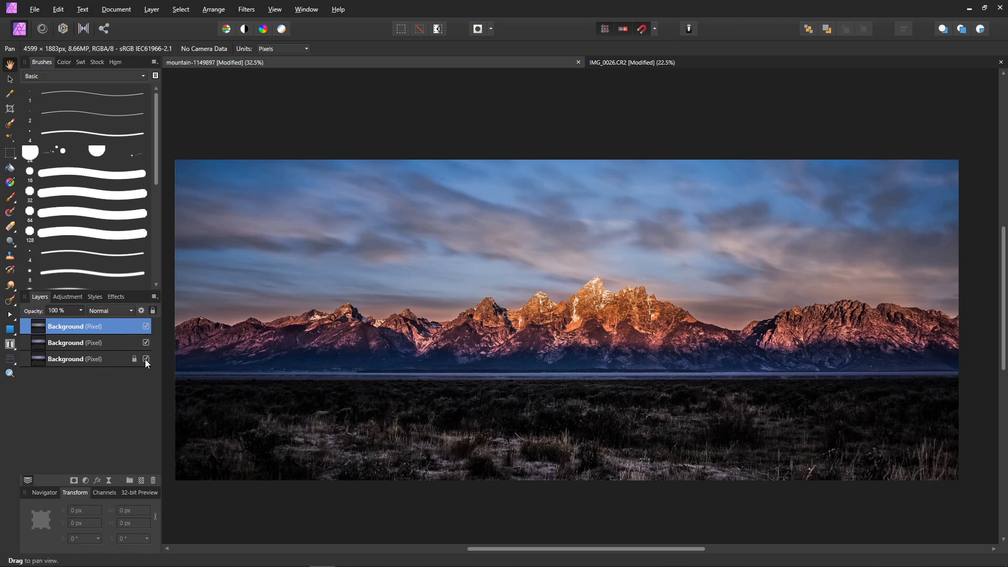
# Step: Rename the middle layer, the lower of the two copies, as "reflection"
pyautogui.doubleClick(103, 344)
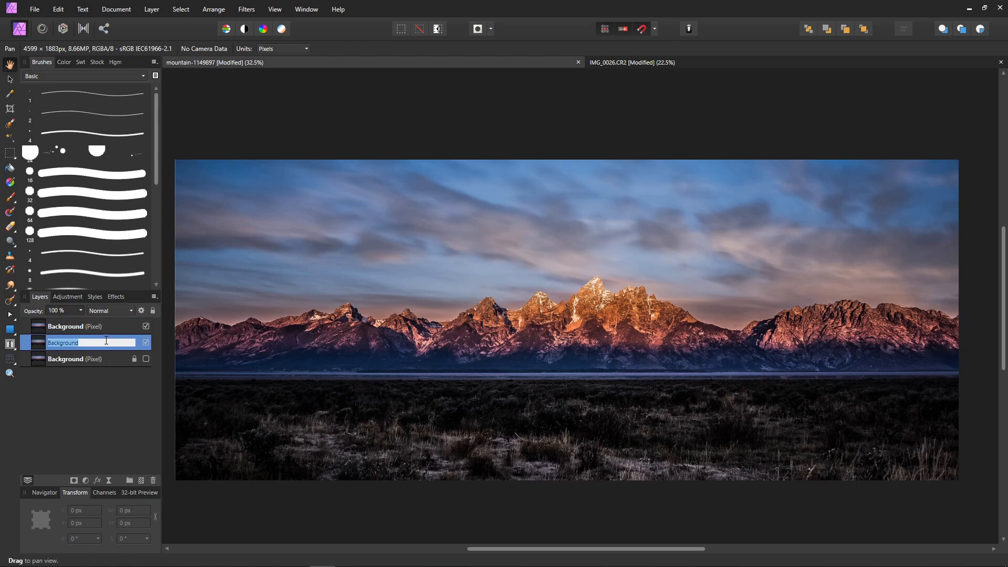
pyautogui.write('reflection')
pyautogui.press('Return')
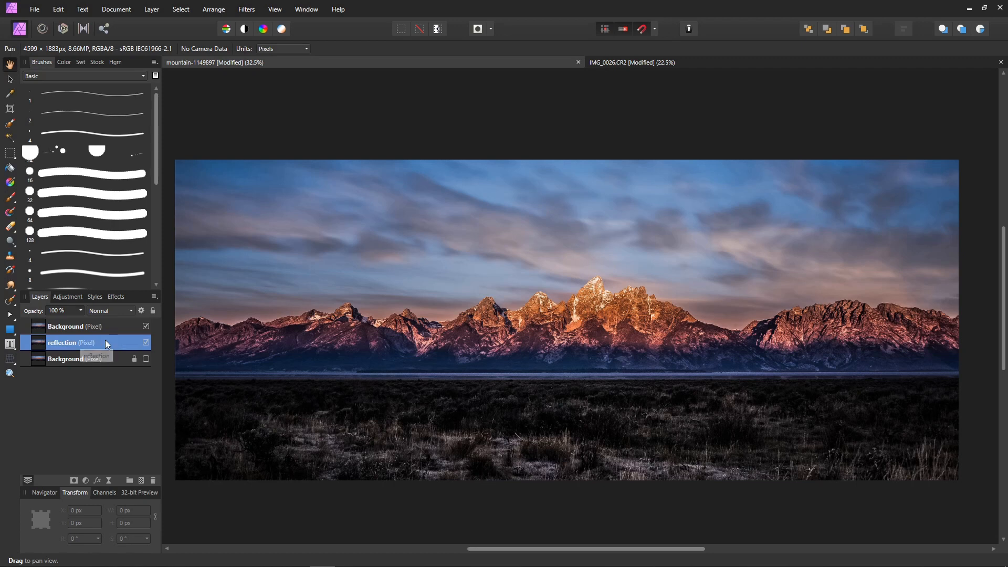
pyautogui.rightClick(105, 340)
pyautogui.doubleClick(105, 342)
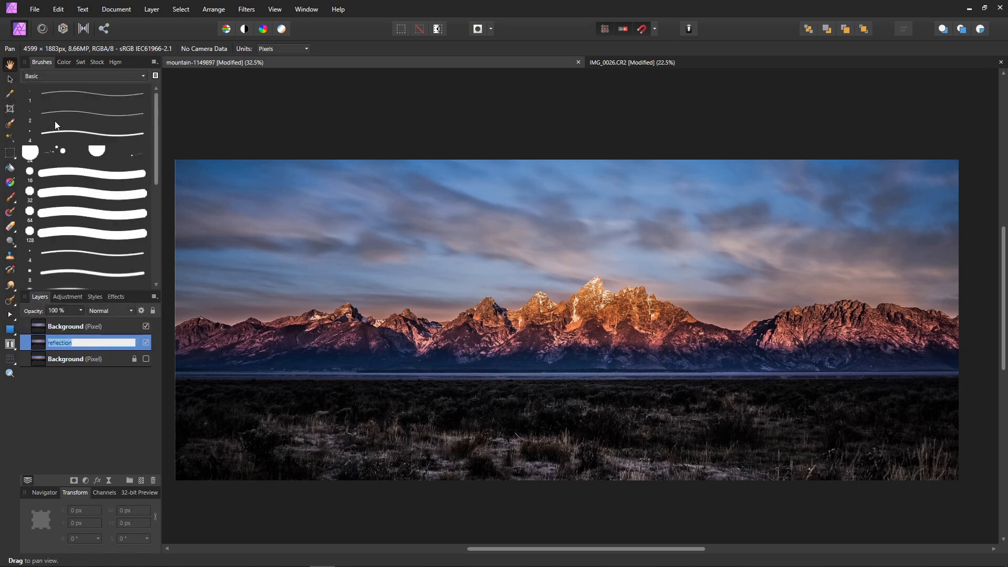
# Step: Flip the reflection layer vertically and check it by briefly hiding the top Background copy
pyautogui.click(10, 79)
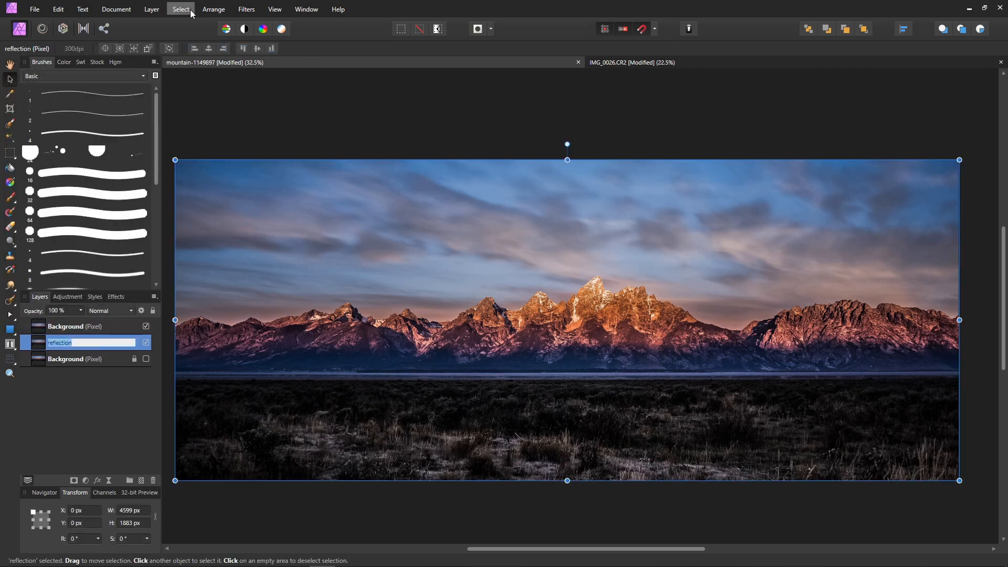
pyautogui.click(205, 10)
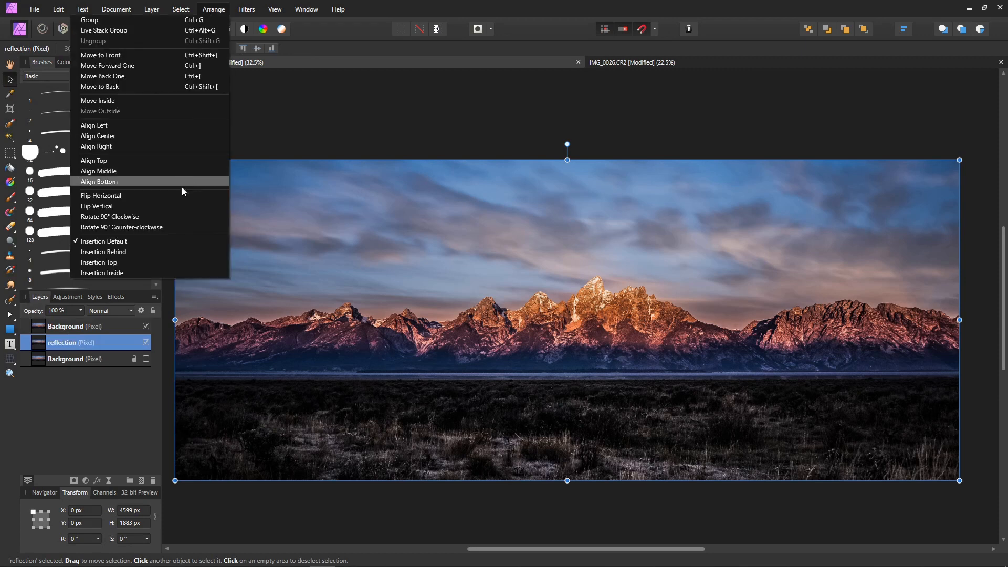
pyautogui.click(181, 207)
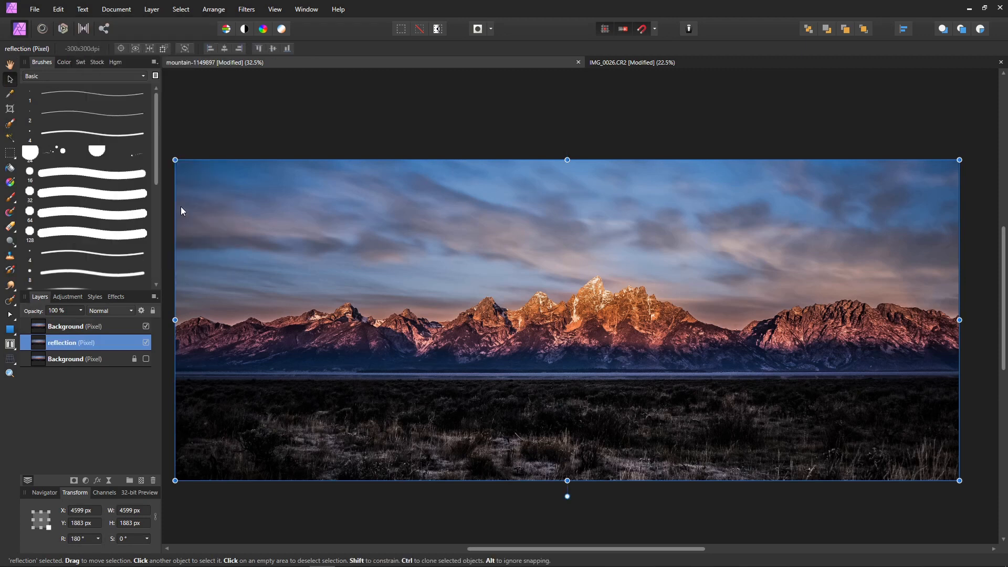
pyautogui.click(143, 328)
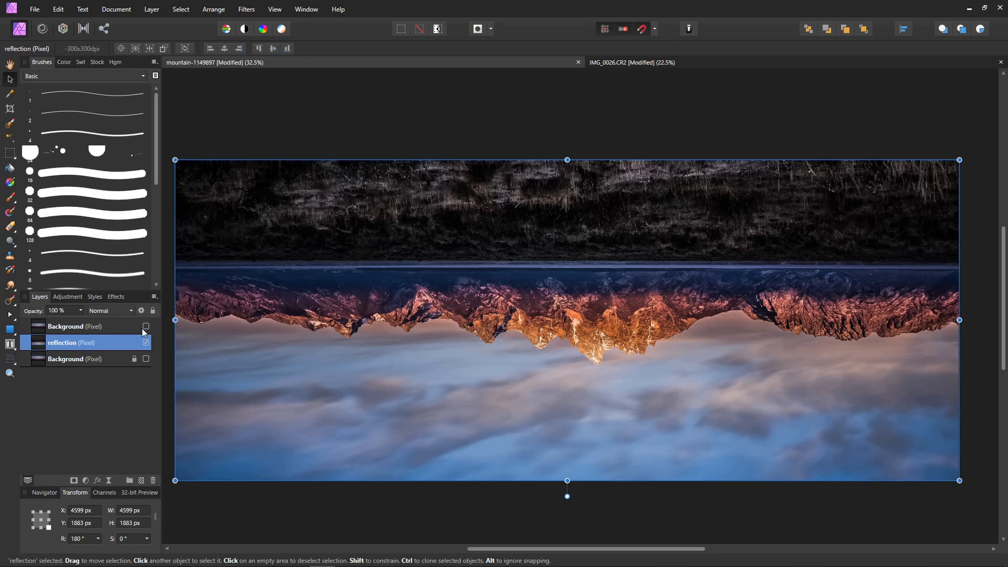
pyautogui.click(144, 328)
# Step: On the top Background copy, marquee-select the dark foreground below the shoreline, about 4599 × 599 px, delete it and clear the selection
pyautogui.click(112, 326)
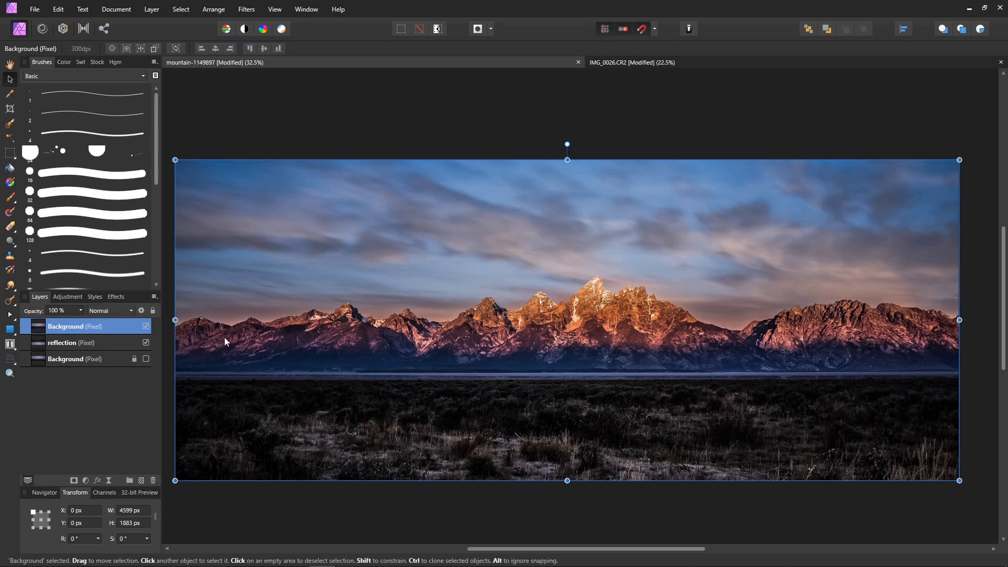
pyautogui.click(8, 154)
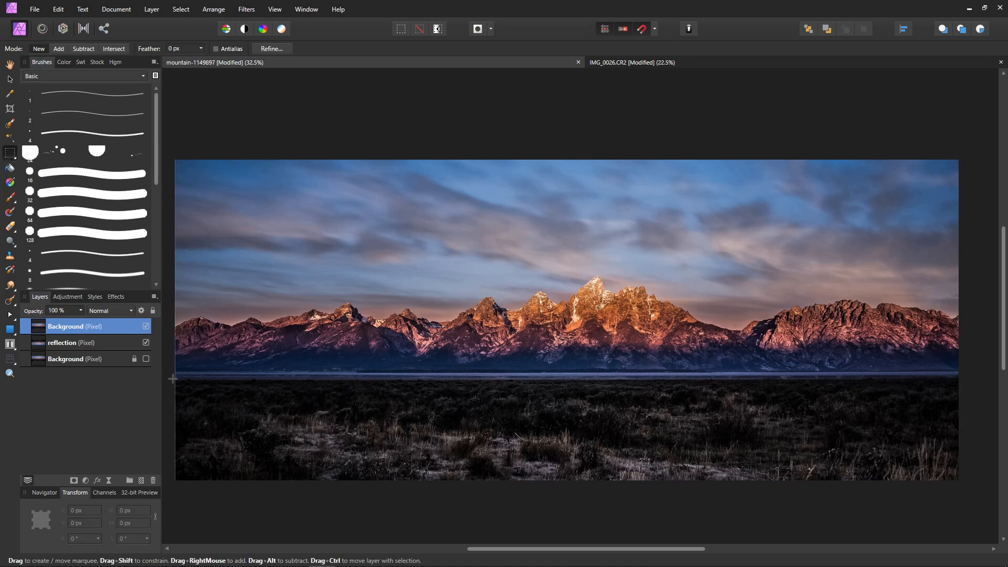
pyautogui.moveTo(173, 379); pyautogui.dragTo(961, 486)
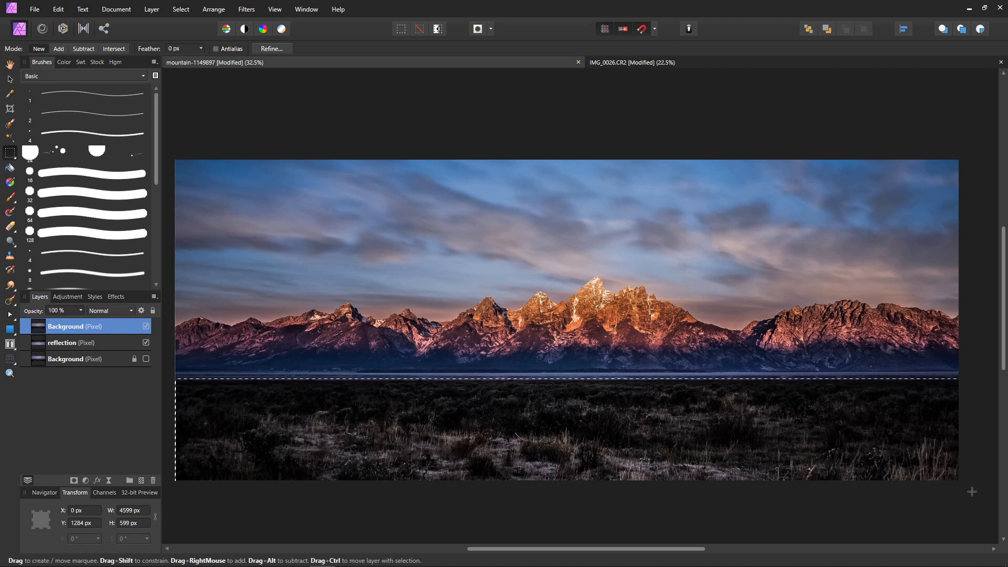
pyautogui.press('Delete')
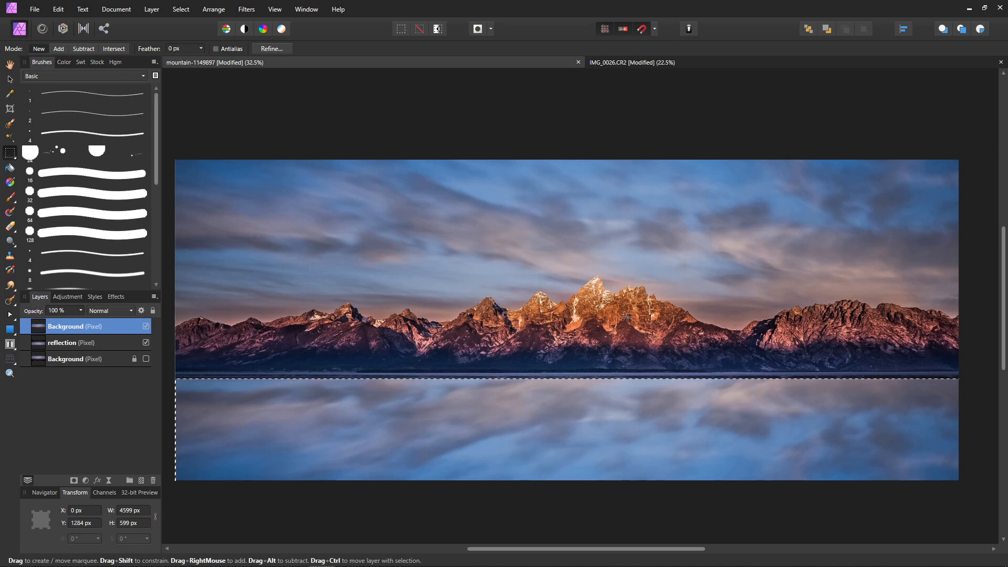
pyautogui.hotkey('ctrl', 'd')
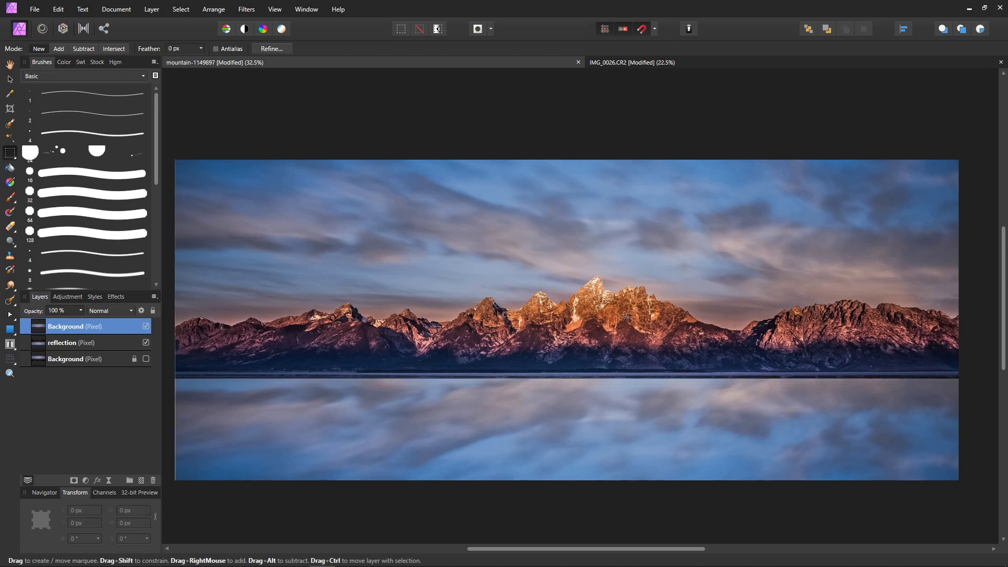
# Step: Move the reflection layer down so the flipped mountains mirror the real ones below the shoreline, aligned with the canvas sides
pyautogui.click(10, 80)
pyautogui.click(99, 344)
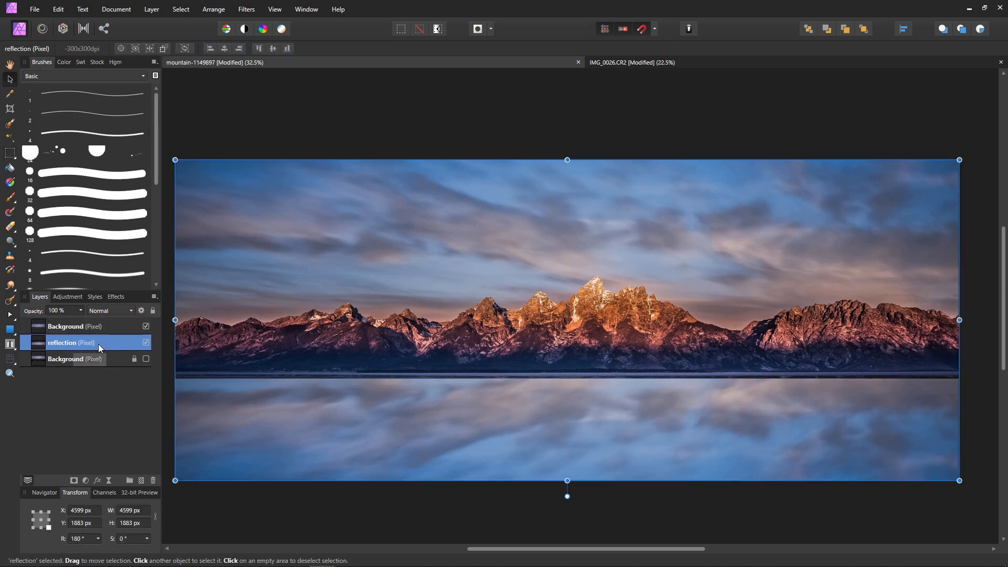
pyautogui.moveTo(573, 405); pyautogui.dragTo(568, 493)
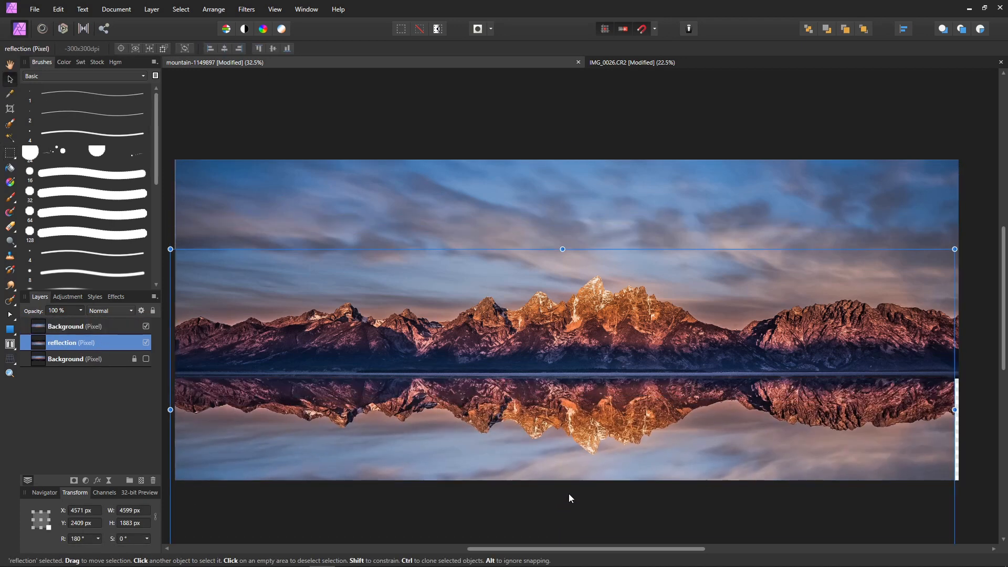
pyautogui.moveTo(592, 409); pyautogui.dragTo(597, 430)
# Step: Squash the reflection layer vertically to about 1547 px high and reposition it against the shoreline
pyautogui.scroll(-3, 588, 473)
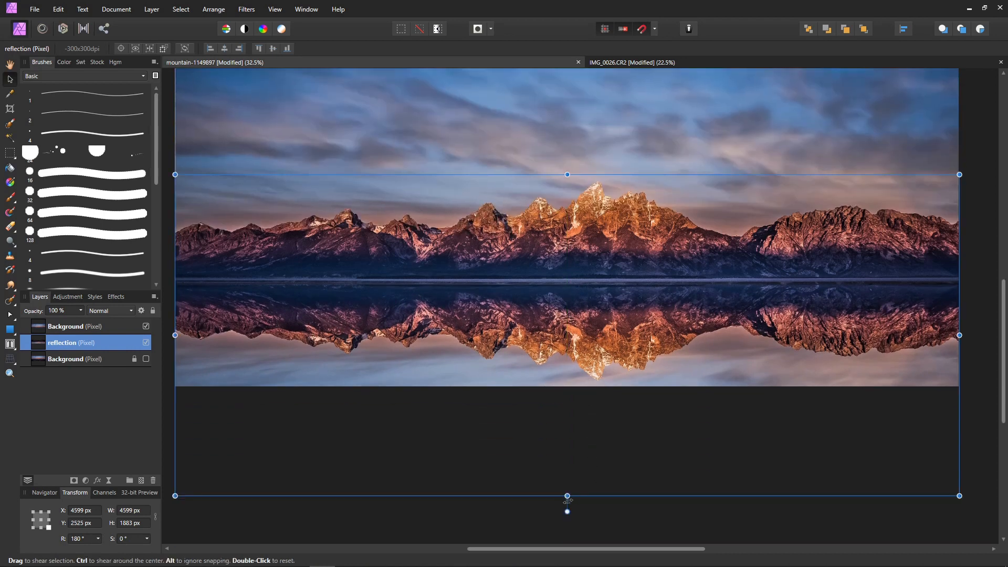
pyautogui.moveTo(567, 495); pyautogui.dragTo(568, 439)
pyautogui.moveTo(594, 347)
pyautogui.mouseDown()
pyautogui.moveTo(596, 379)
pyautogui.moveTo(595, 365)
pyautogui.mouseUp()
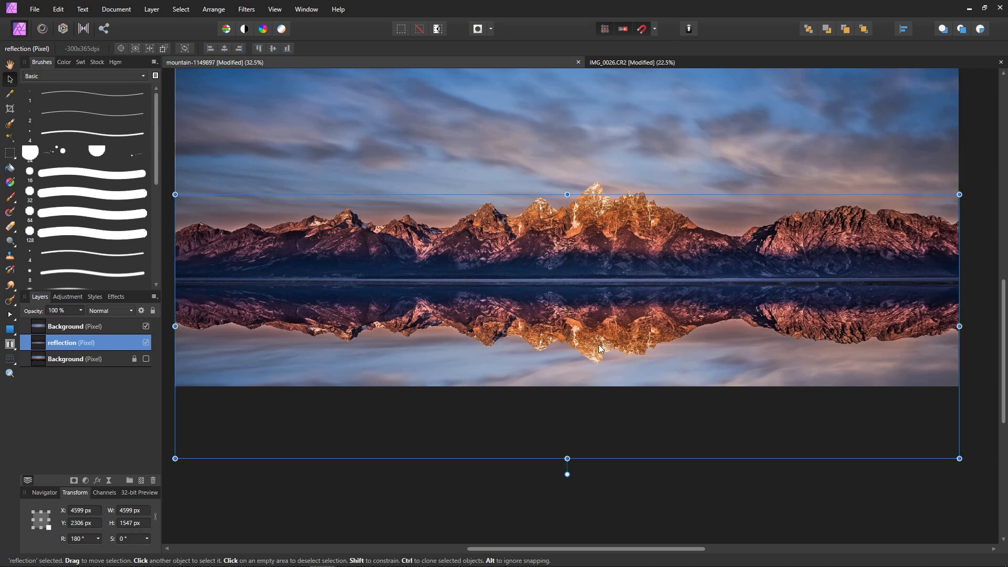
pyautogui.scroll(1, 630, 265)
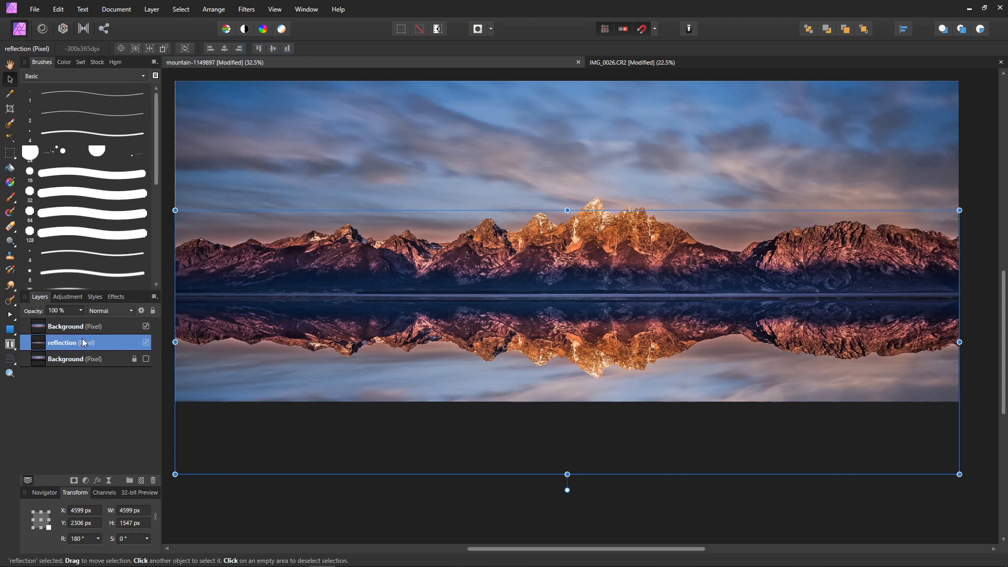
# Step: Add a mask to the reflection layer and draw a linear gradient on it from the shoreline down to the image's lower edge
pyautogui.click(73, 479)
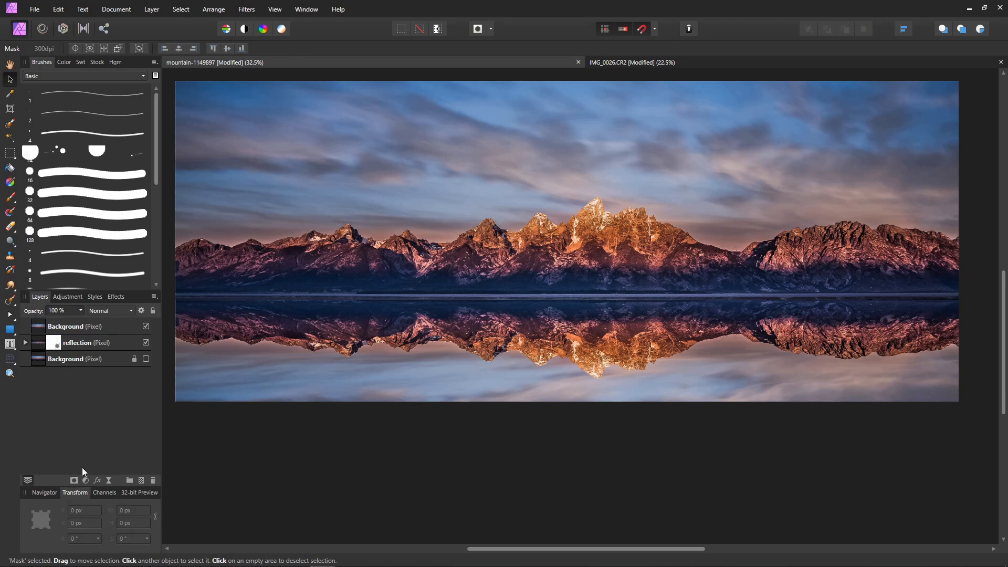
pyautogui.click(11, 183)
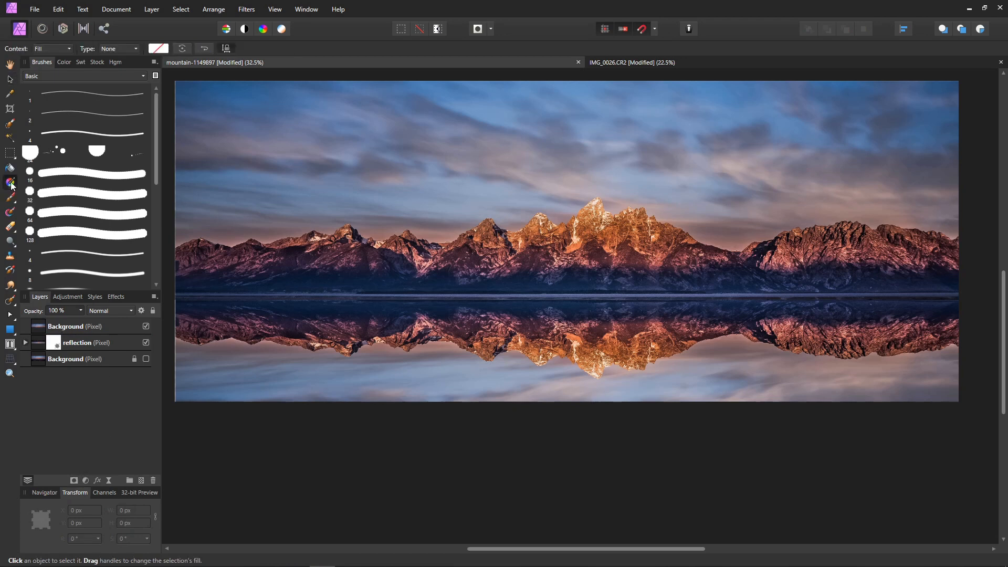
pyautogui.moveTo(552, 300); pyautogui.dragTo(555, 402)
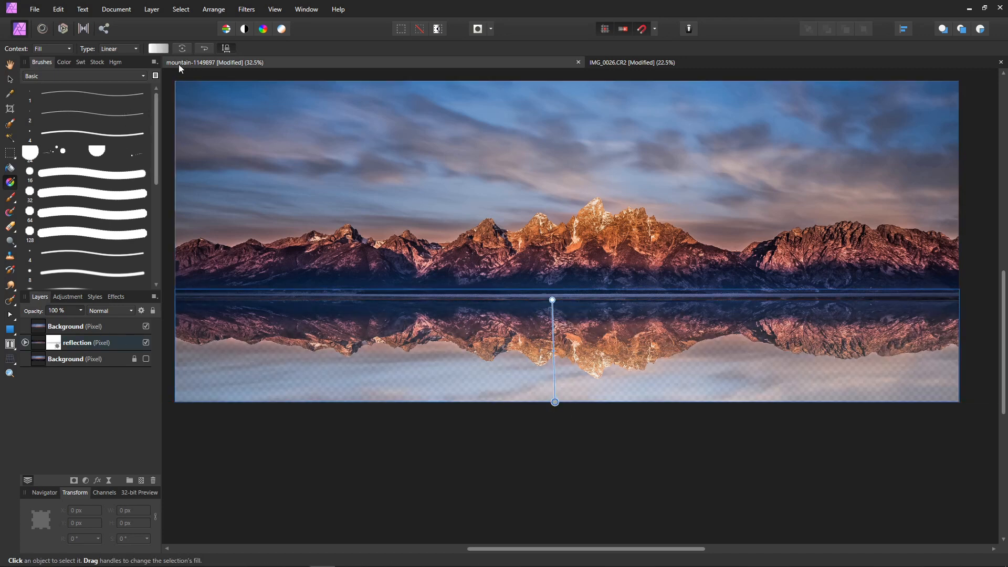
# Step: Set the mask gradient's end stop to black (RGB 0, 0, 0) and pull its end point up slightly above the image's lower edge
pyautogui.click(158, 48)
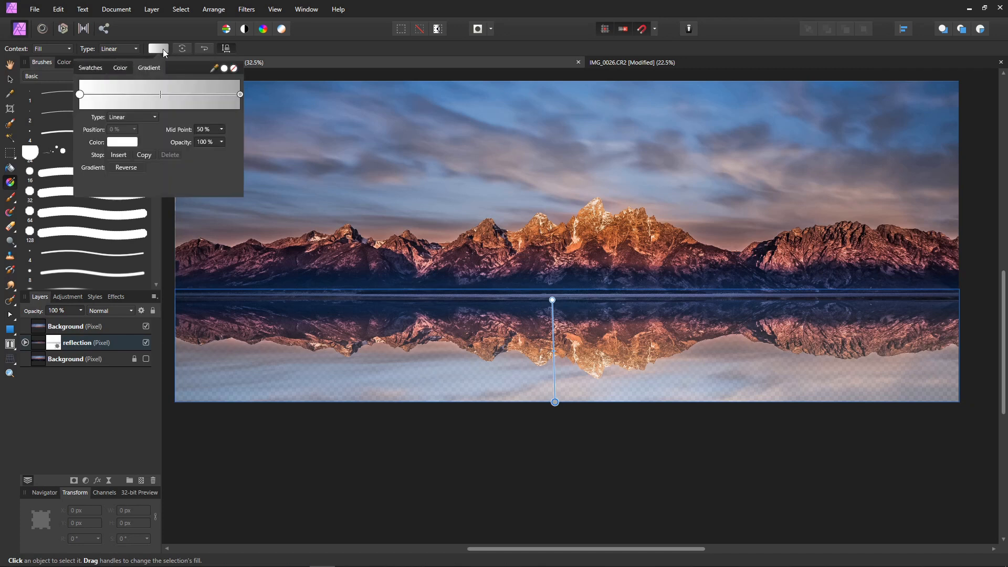
pyautogui.click(240, 94)
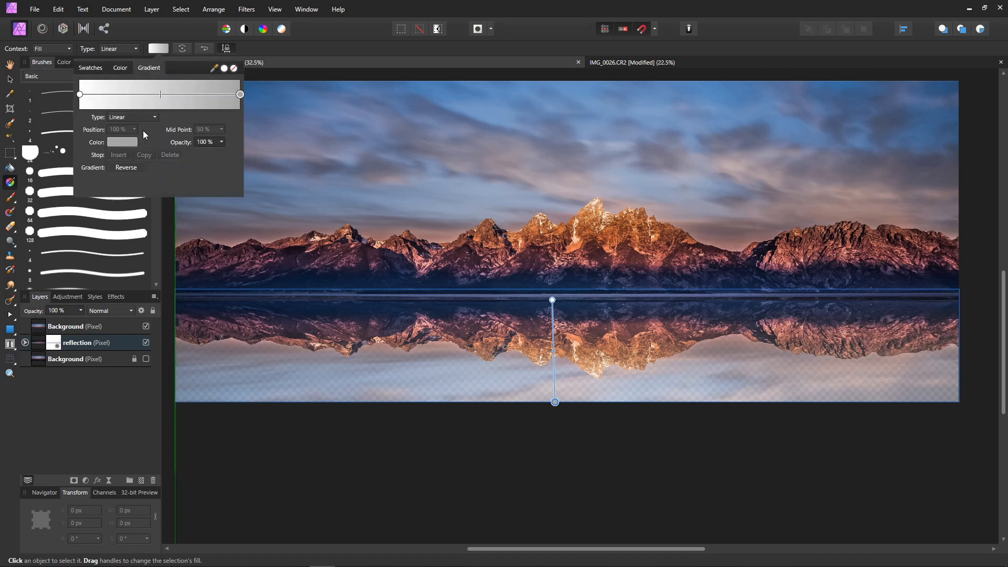
pyautogui.click(123, 141)
pyautogui.click(143, 245)
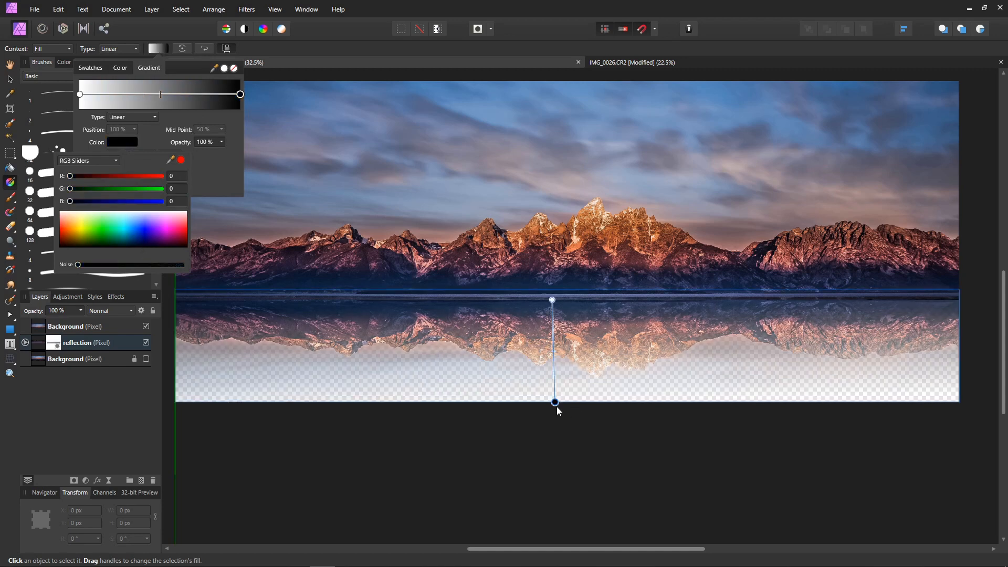
pyautogui.moveTo(555, 403); pyautogui.dragTo(549, 383)
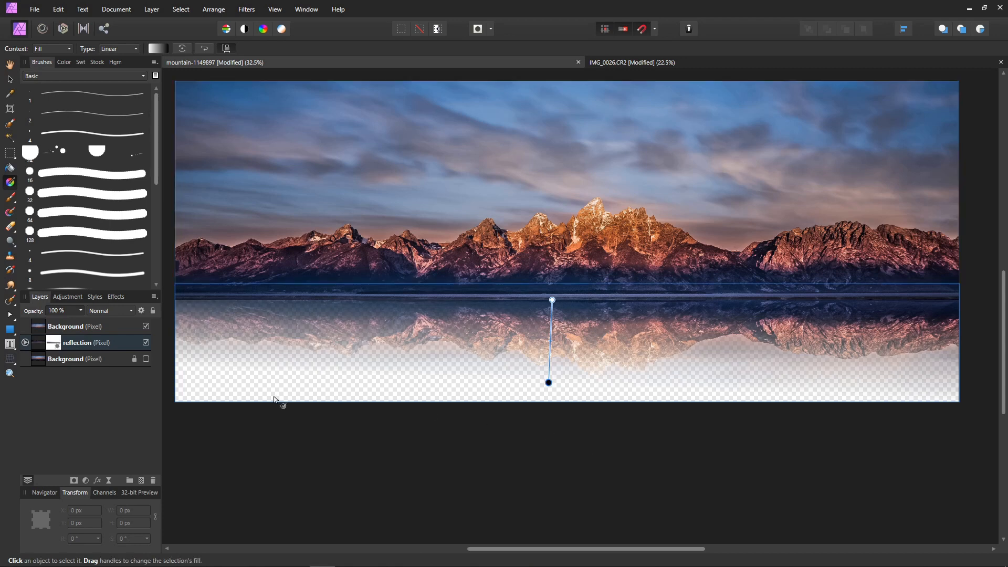
# Step: Lower the reflection layer's opacity to about 85%
pyautogui.click(42, 344)
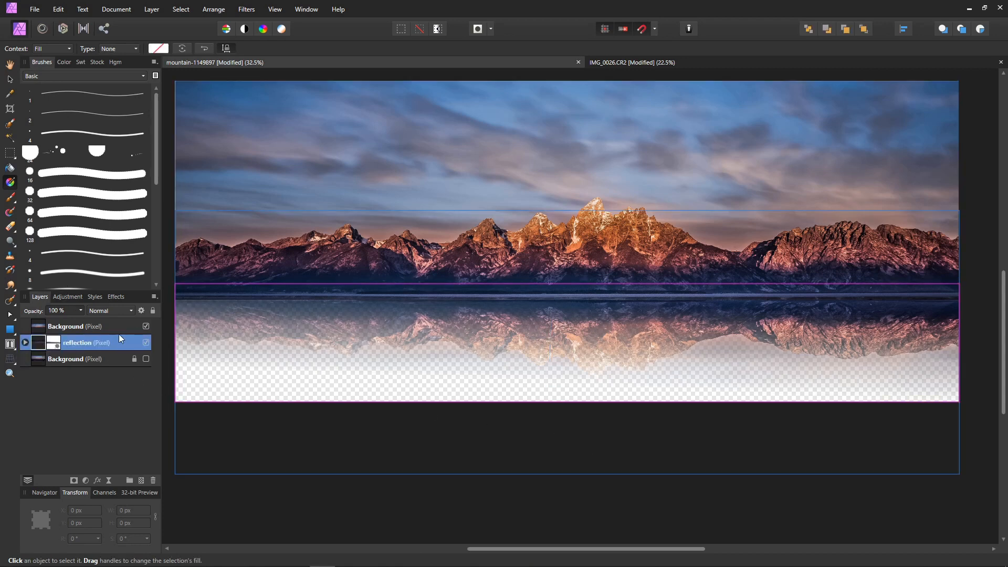
pyautogui.click(81, 310)
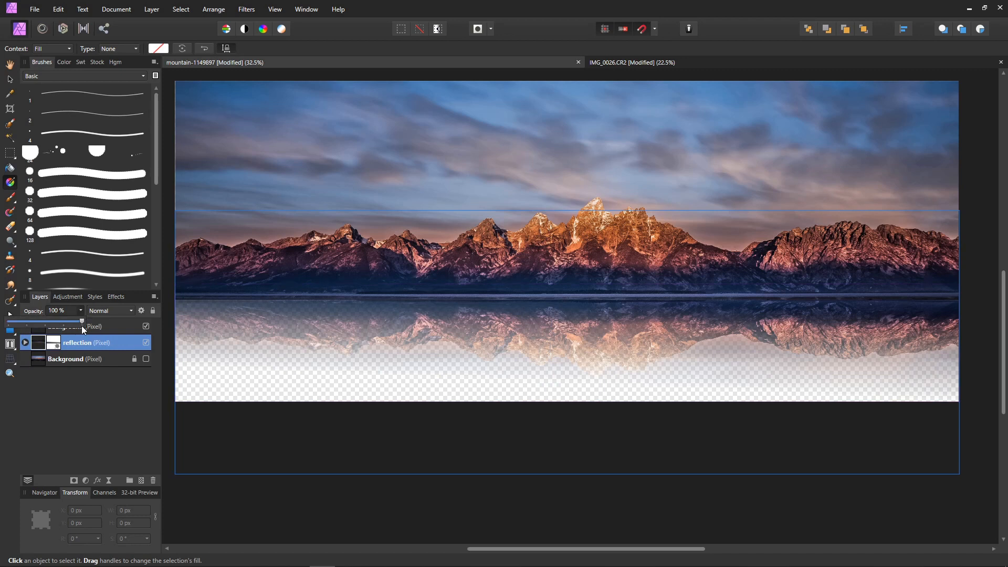
pyautogui.moveTo(81, 323); pyautogui.dragTo(71, 326)
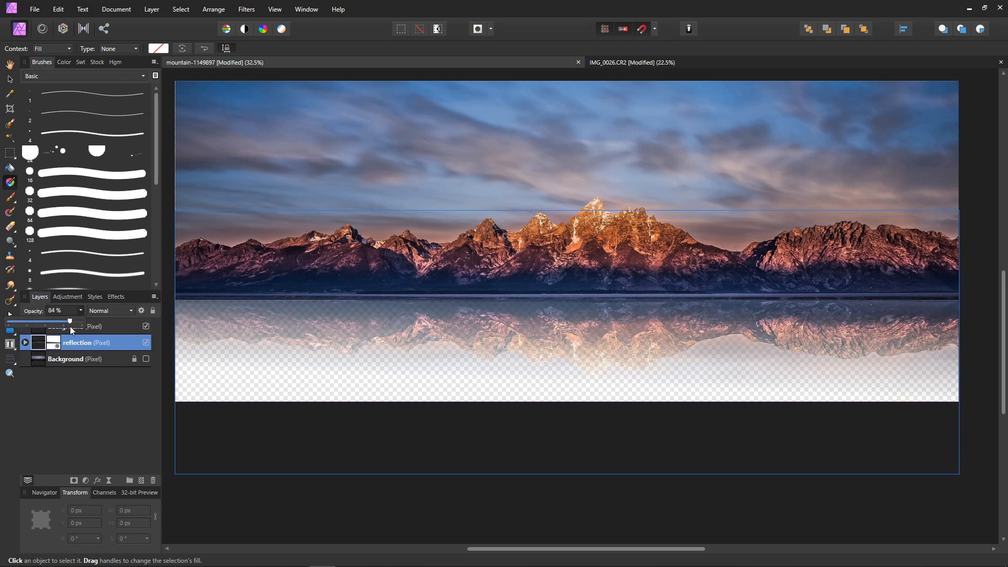
# Step: Create a new fill layer and place it directly beneath the reflection layer
pyautogui.click(151, 9)
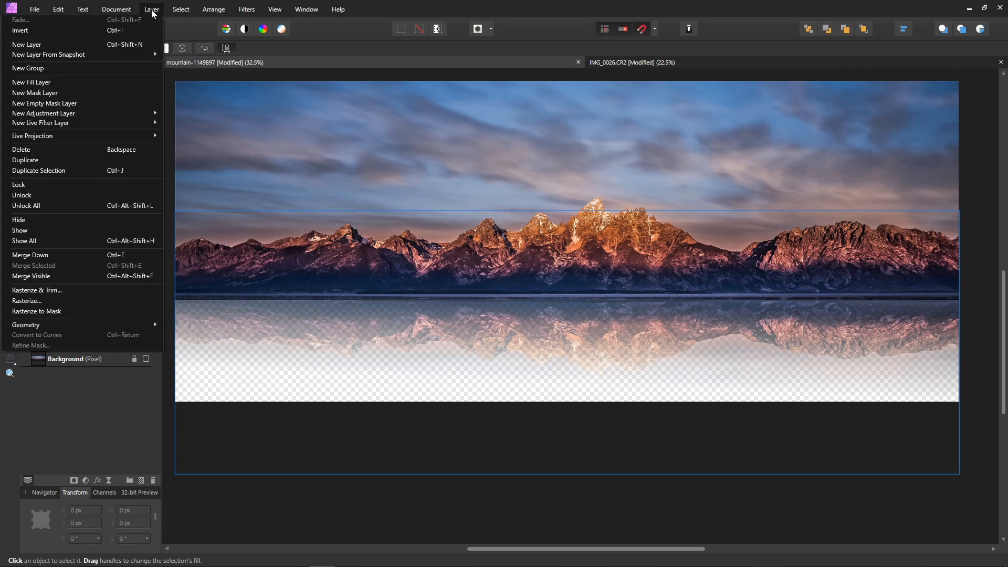
pyautogui.click(126, 82)
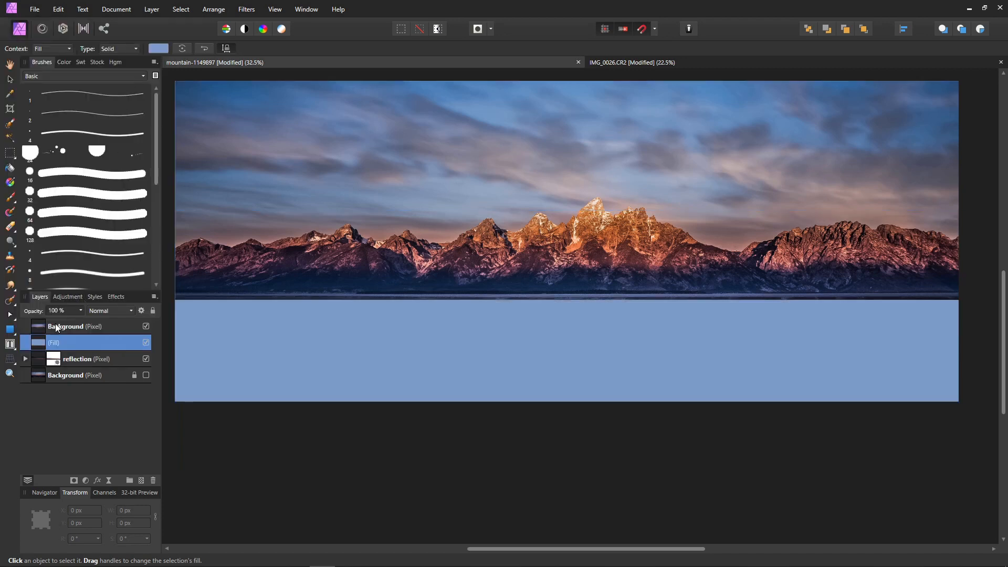
pyautogui.moveTo(35, 342); pyautogui.dragTo(37, 366)
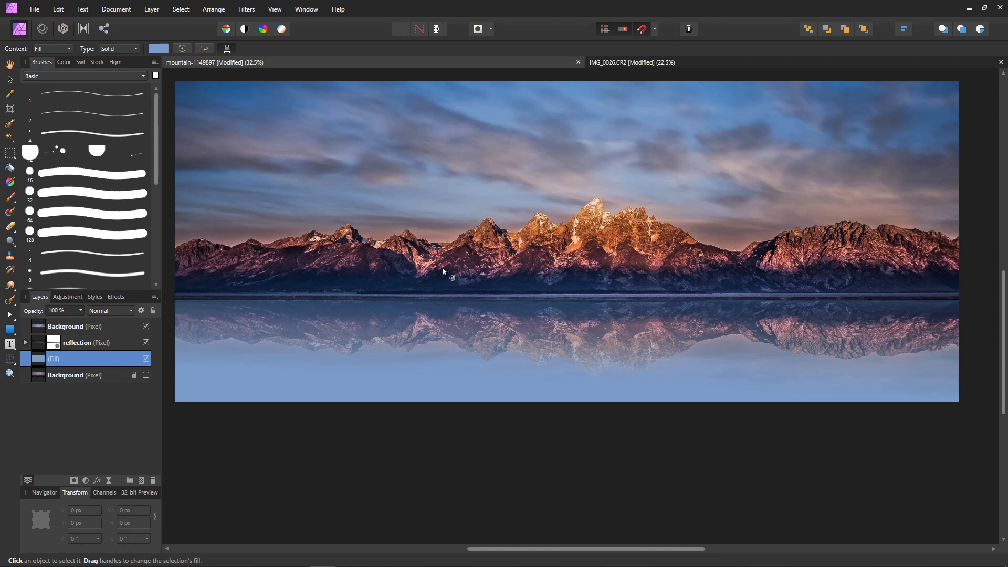
# Step: Recolor the fill layer with a blue sampled from the upper sky, and deselect the layer
pyautogui.click(161, 48)
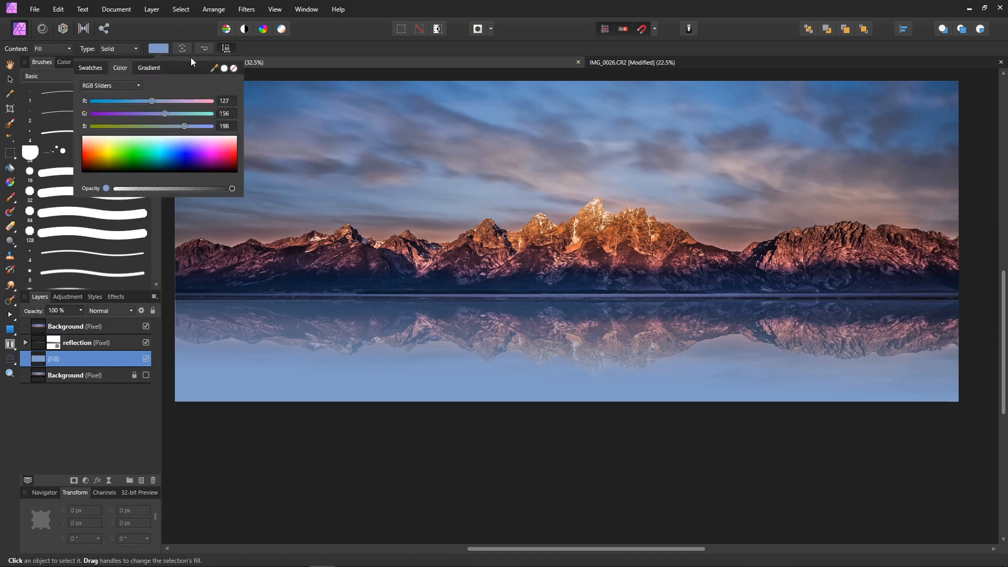
pyautogui.moveTo(215, 68); pyautogui.dragTo(493, 109)
pyautogui.click(225, 69)
pyautogui.click(380, 73)
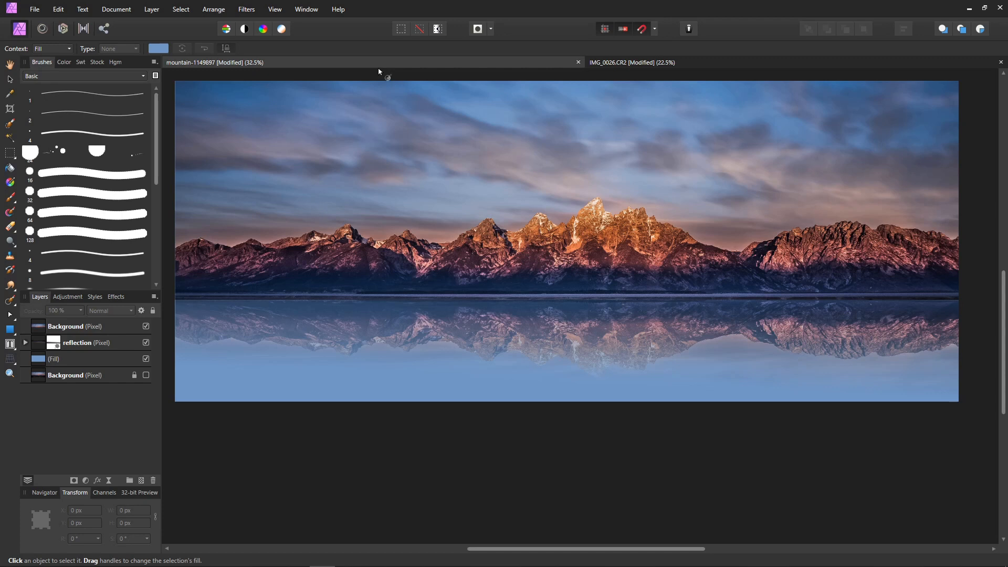
# Step: Add a live Motion Blur filter to the reflection layer at 180° rotation and adjust its radius for a slight horizontal blur
pyautogui.click(35, 343)
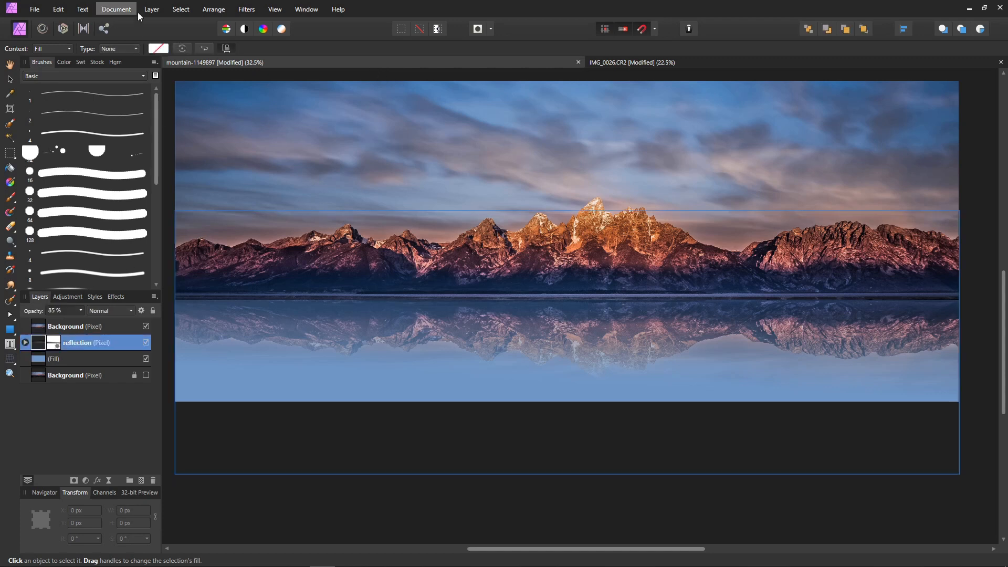
pyautogui.click(157, 11)
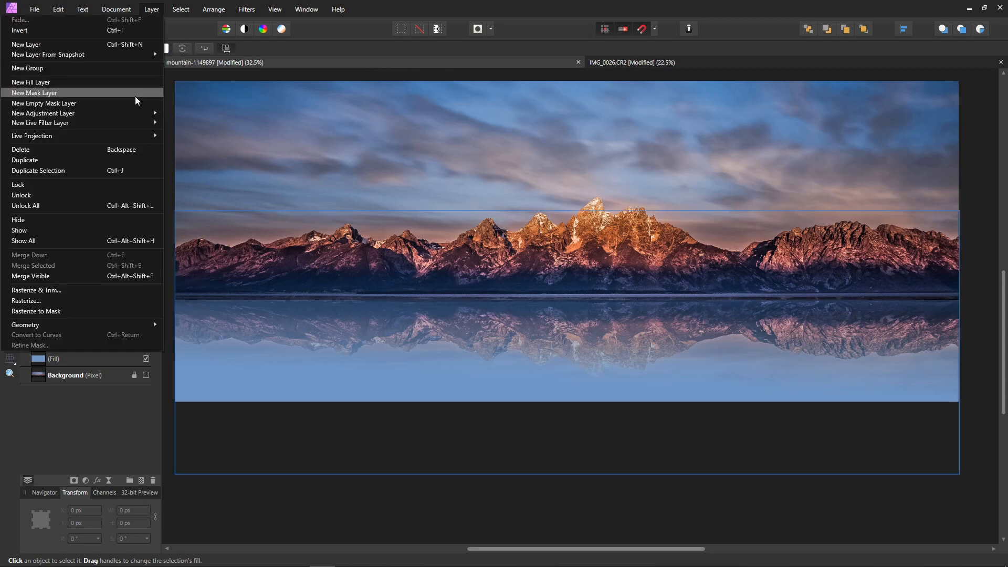
pyautogui.moveTo(120, 123)
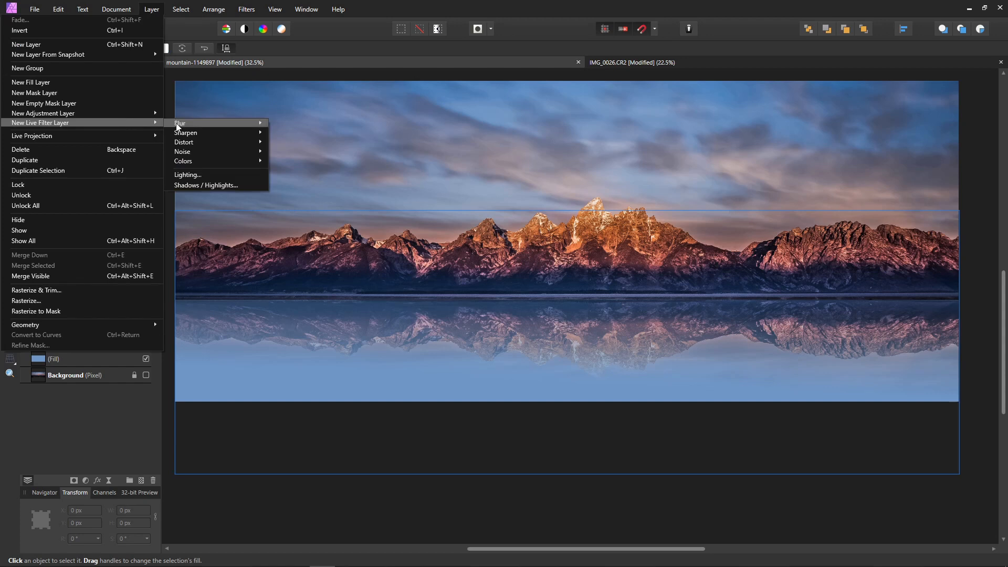
pyautogui.moveTo(184, 125)
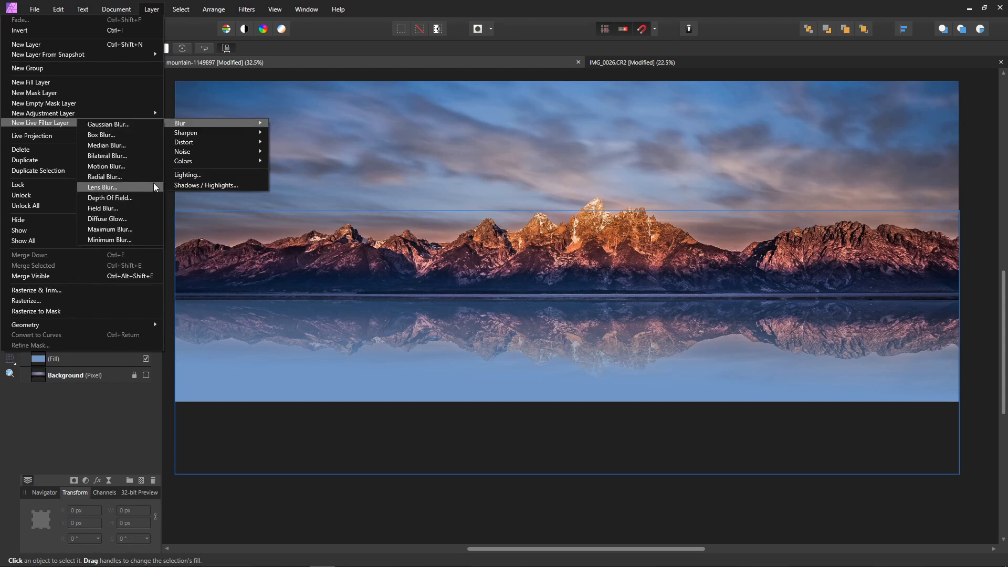
pyautogui.click(118, 167)
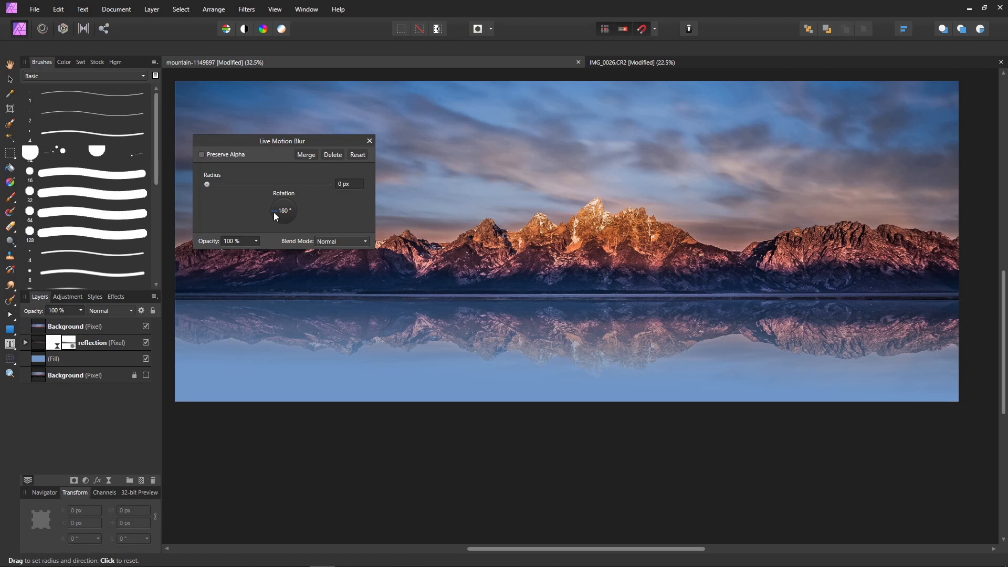
pyautogui.moveTo(207, 184); pyautogui.dragTo(264, 190)
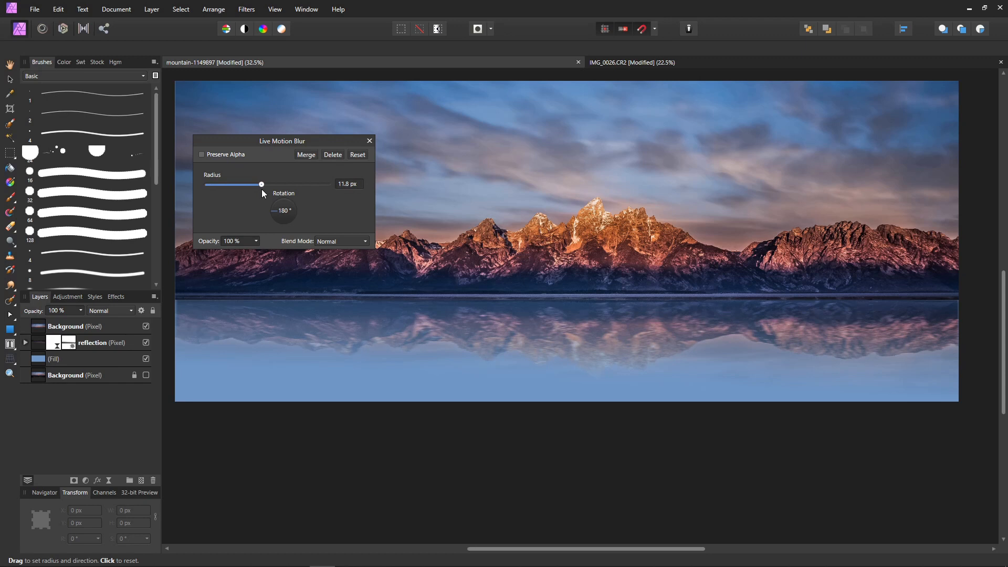
pyautogui.moveTo(262, 190); pyautogui.dragTo(288, 198)
pyautogui.moveTo(287, 197); pyautogui.dragTo(254, 198)
pyautogui.click(370, 141)
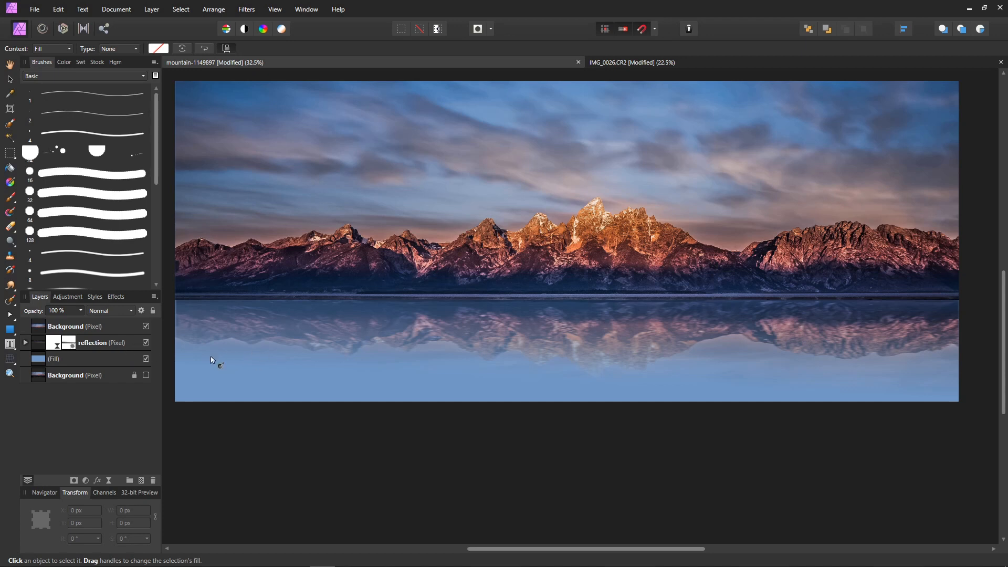
# Step: Copy a full-width shoreline strip, about 4599 × 40 px, from the top Background layer onto its own layer, and deselect it
pyautogui.moveTo(960, 296); pyautogui.dragTo(199, 300)
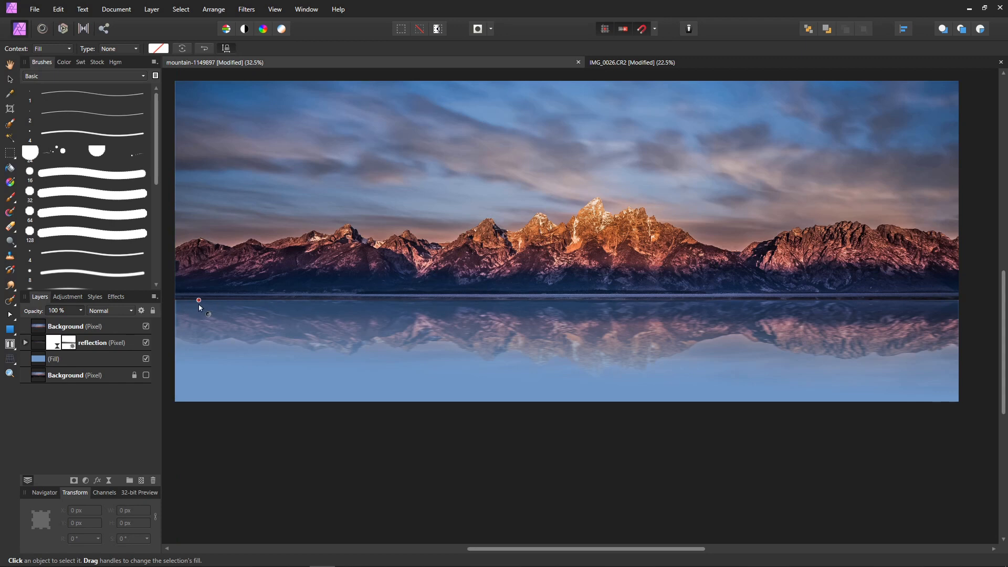
pyautogui.click(54, 327)
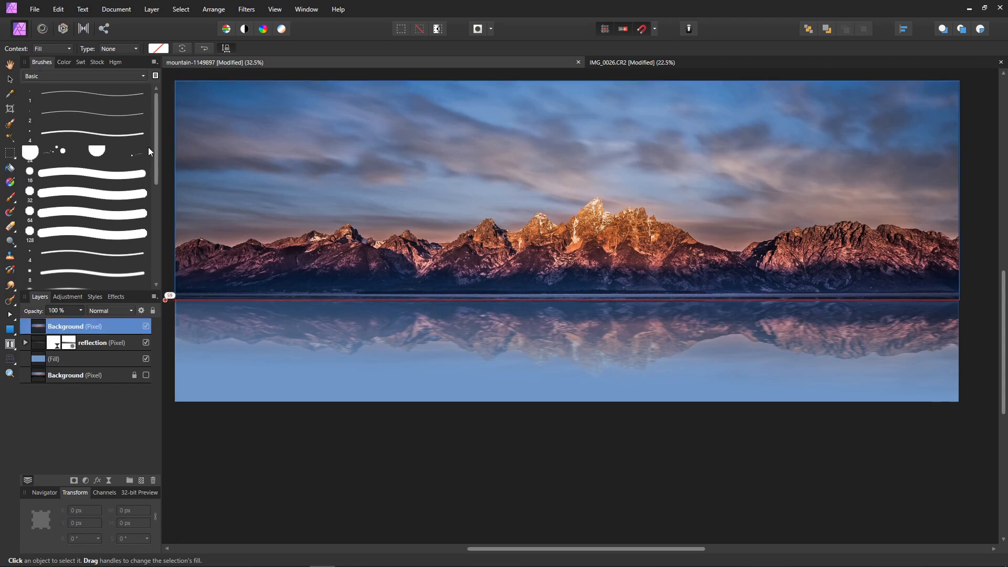
pyautogui.click(9, 152)
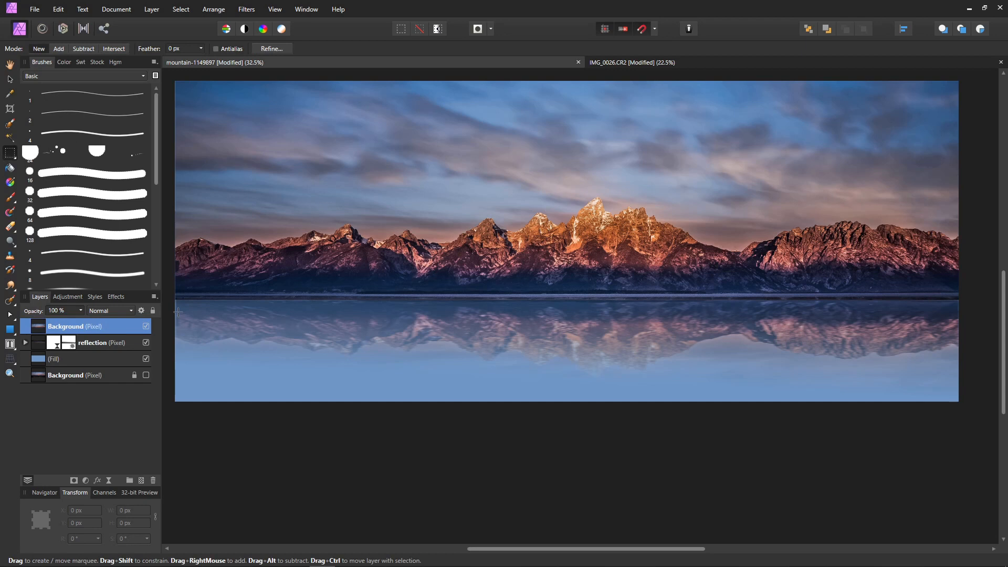
pyautogui.moveTo(175, 291); pyautogui.dragTo(958, 298)
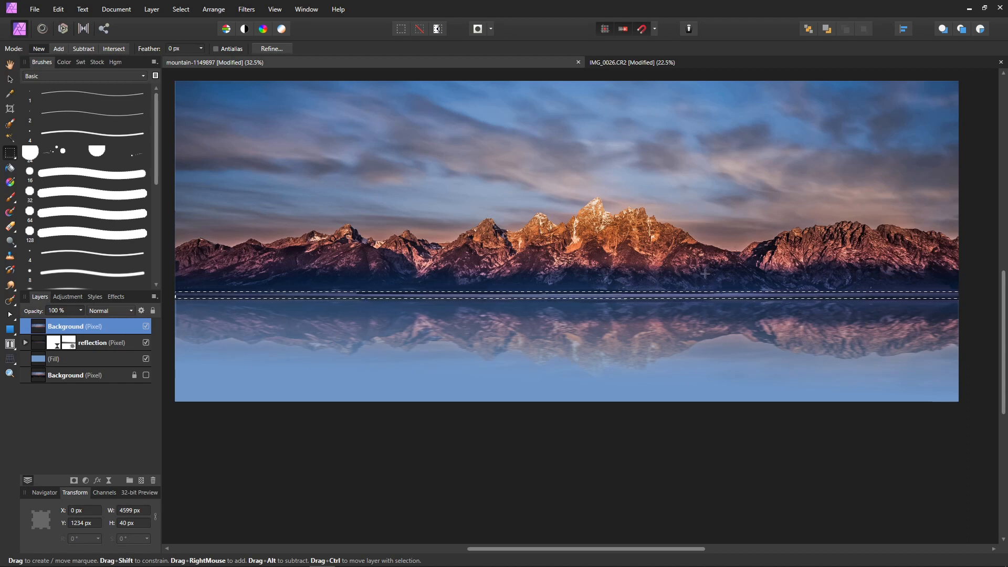
pyautogui.hotkey('ctrl', 'j')
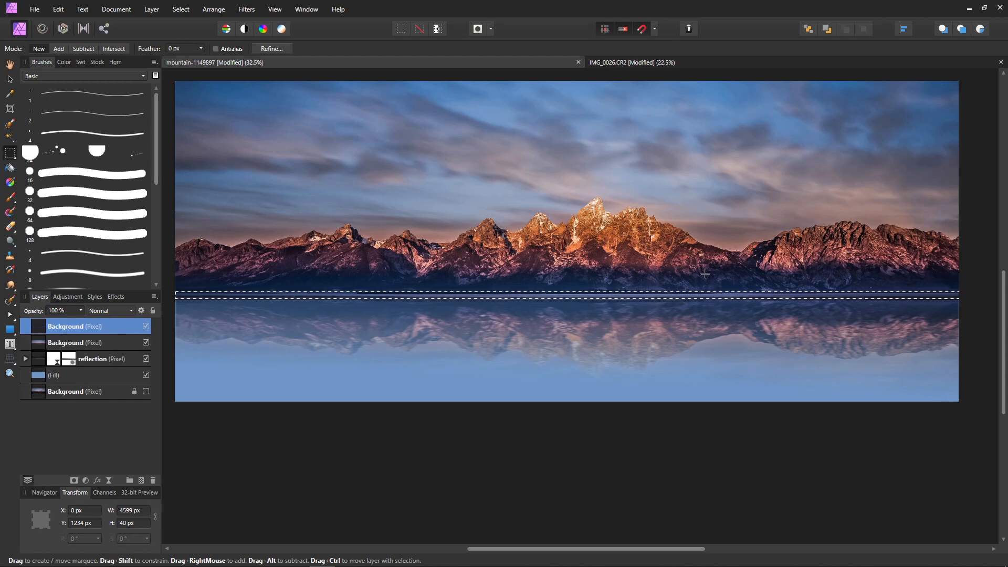
pyautogui.hotkey('ctrl', 'd')
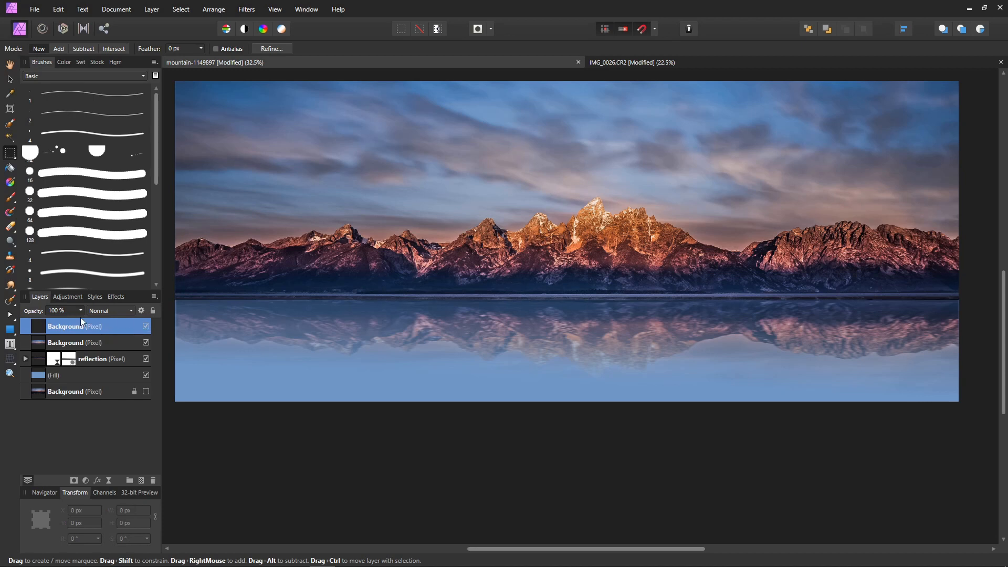
# Step: Flip and stretch the copied shoreline strip below the waterline to about 77 px tall, and place its layer beneath the top Background layer
pyautogui.click(10, 81)
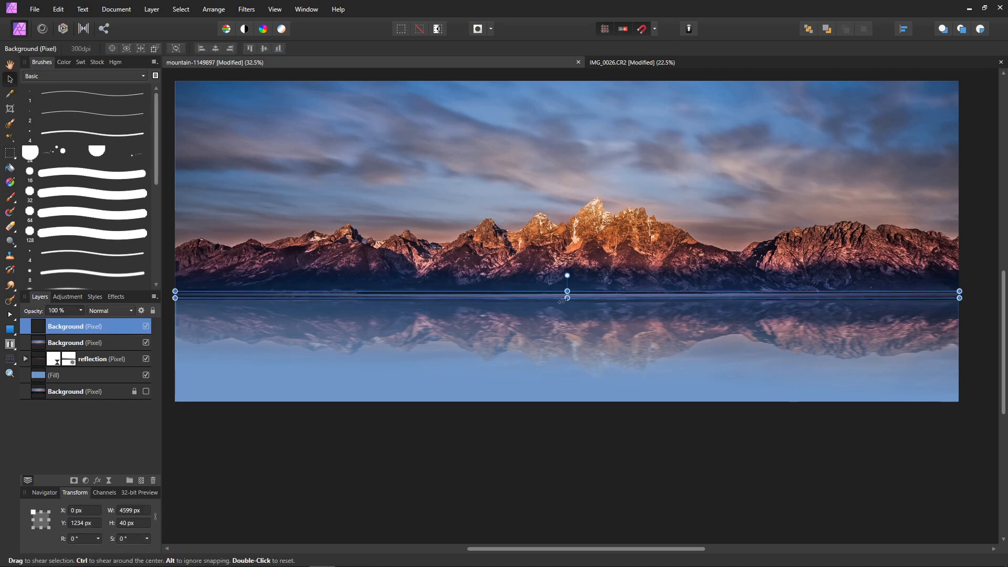
pyautogui.moveTo(567, 297); pyautogui.dragTo(555, 314)
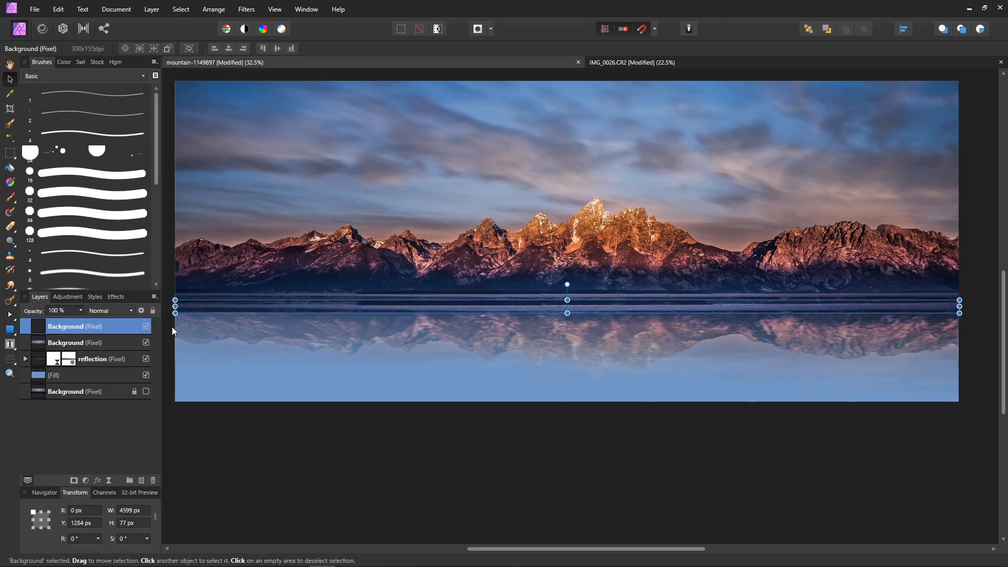
pyautogui.moveTo(42, 333); pyautogui.dragTo(39, 351)
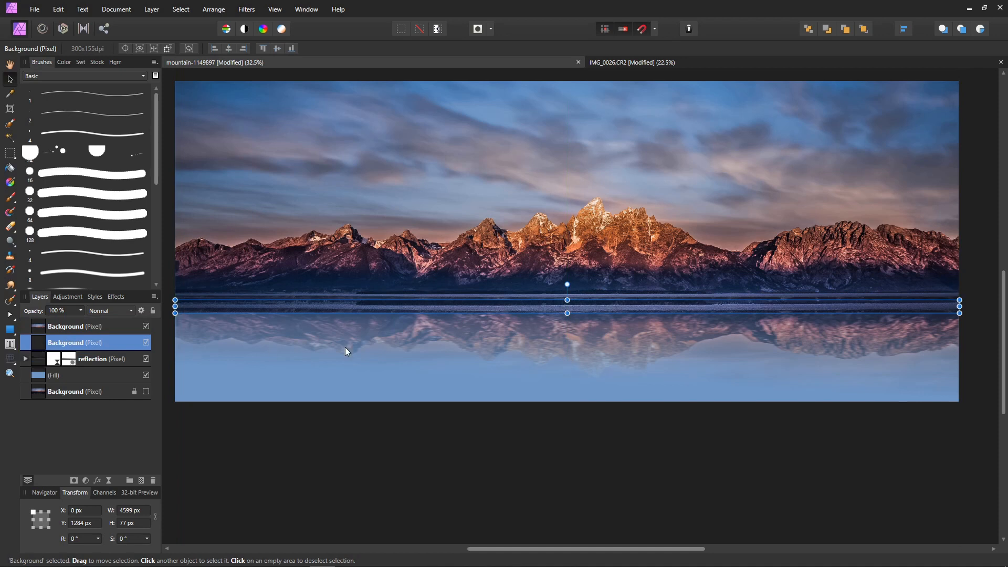
# Step: Nudge the shoreline strip up against the waterline, to a Y position of 1271 px
pyautogui.press('Up')
pyautogui.press('Up')
pyautogui.press('Up')
pyautogui.press('Up')
pyautogui.press('Up')
pyautogui.press('Up')
pyautogui.press('Up')
pyautogui.press('Up')
pyautogui.press('Up')
pyautogui.press('Up')
pyautogui.press('Up')
pyautogui.press('Up')
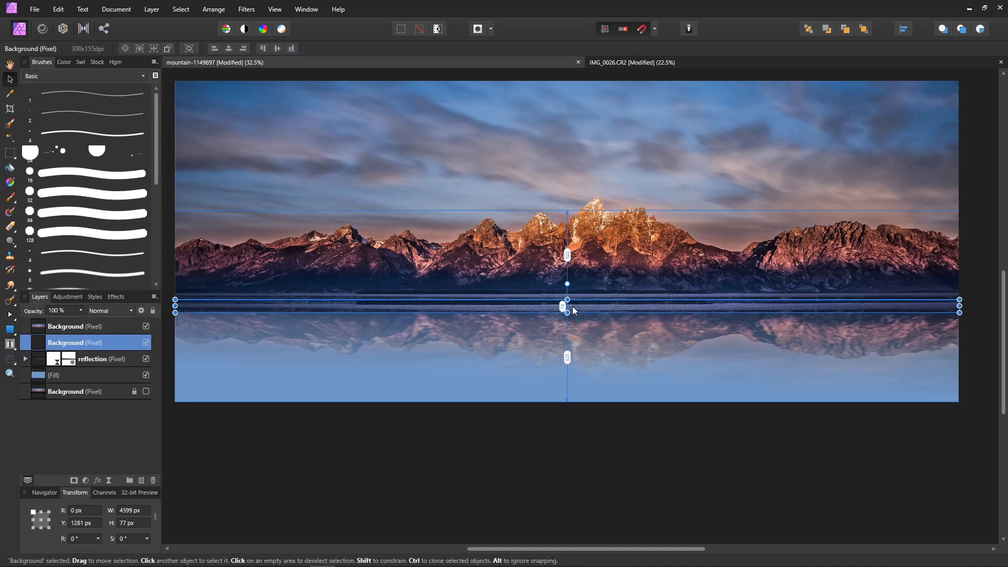
pyautogui.press('Up')
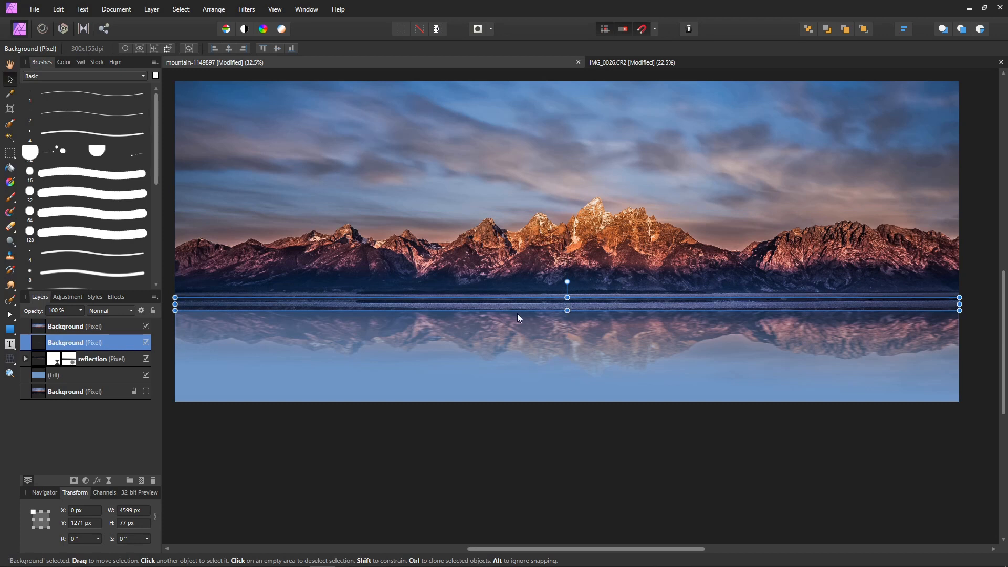
# Step: Add a live Motion Blur filter to the shoreline strip layer and set its rotation to 270°
pyautogui.click(140, 11)
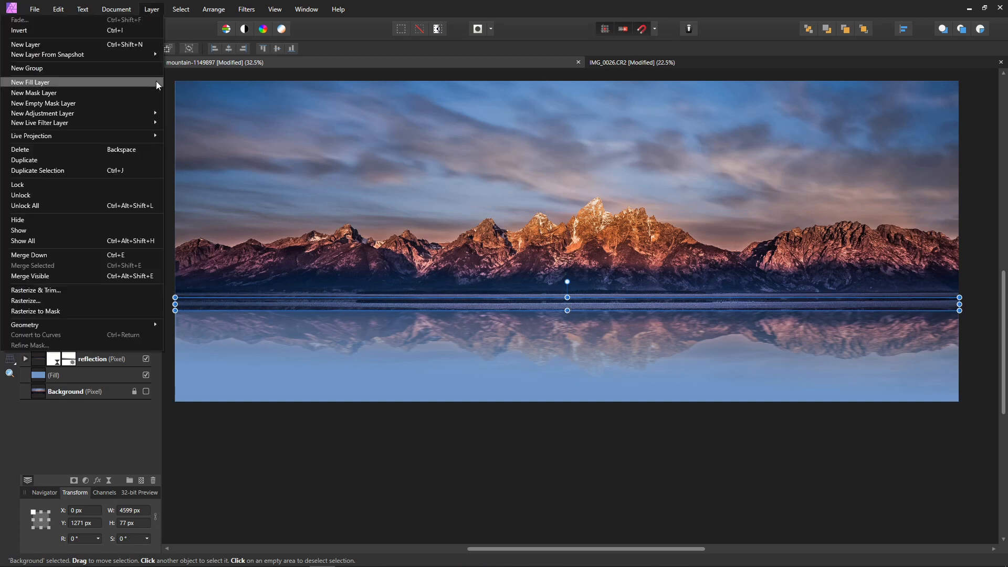
pyautogui.moveTo(134, 123)
pyautogui.moveTo(209, 124)
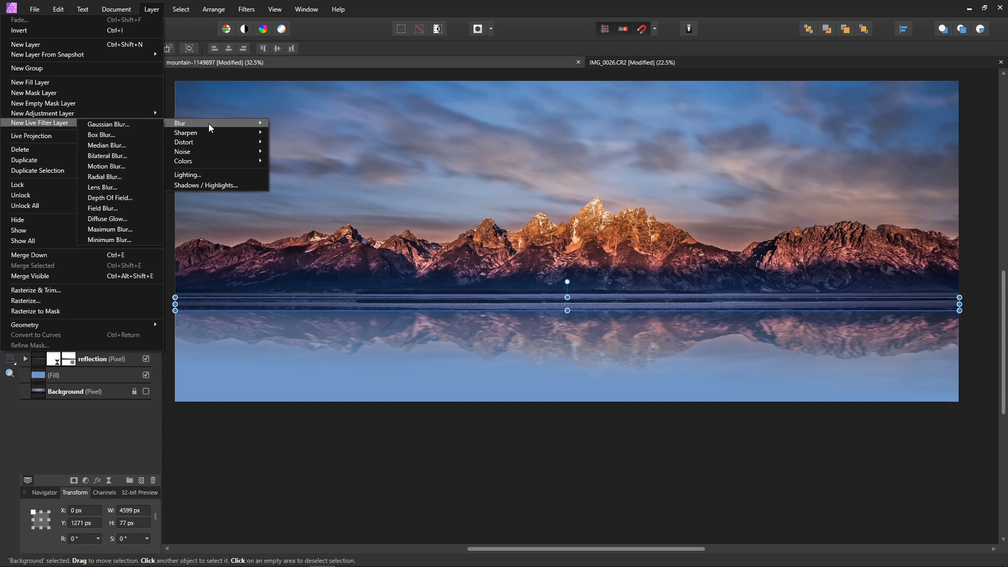
pyautogui.click(135, 166)
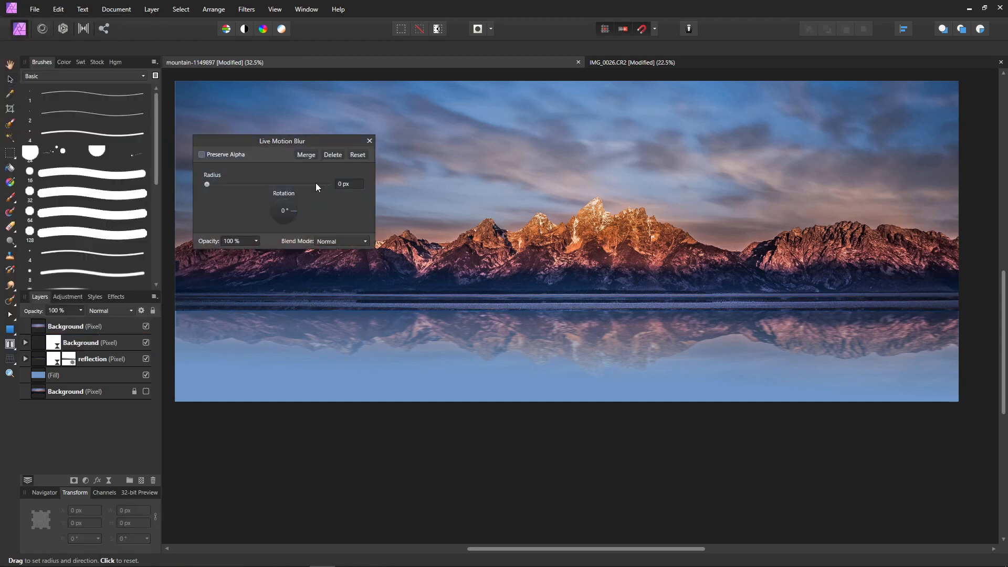
pyautogui.moveTo(273, 217); pyautogui.dragTo(282, 220)
# Step: Compare weaker and stronger blur radii on the shoreline strip and set the radius to about 45.8 px
pyautogui.moveTo(206, 184); pyautogui.dragTo(287, 201)
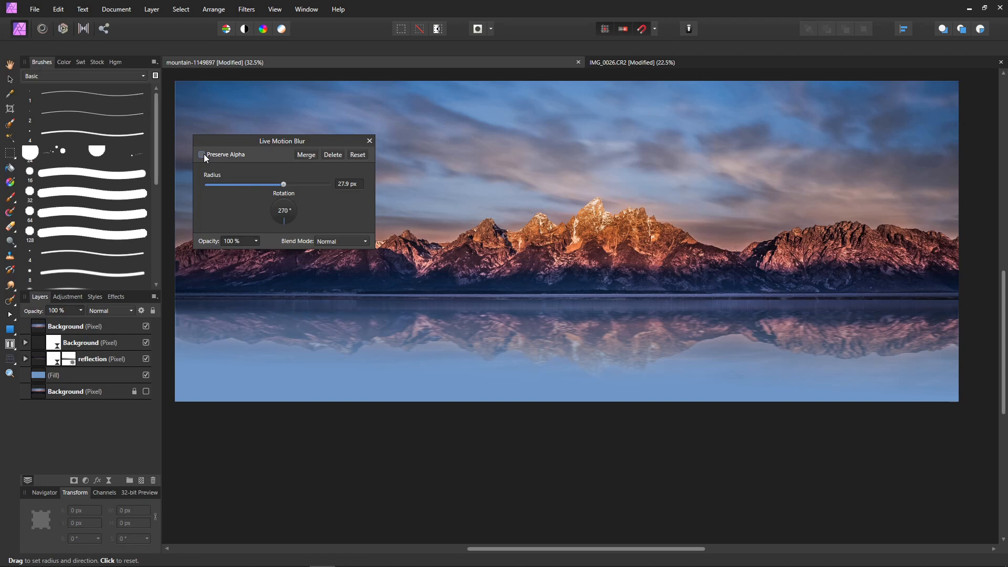
pyautogui.moveTo(284, 184); pyautogui.dragTo(342, 198)
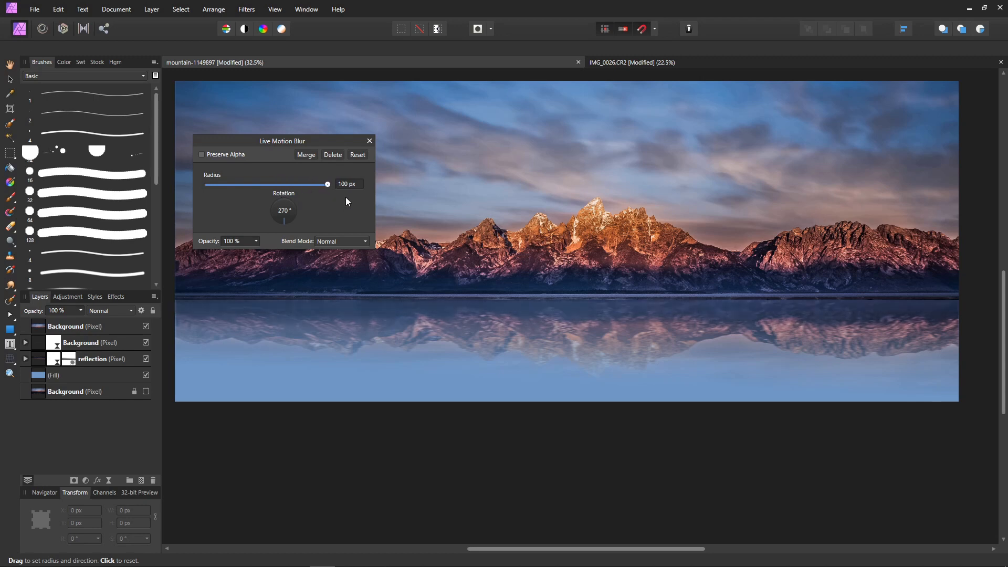
pyautogui.moveTo(288, 205); pyautogui.dragTo(286, 206)
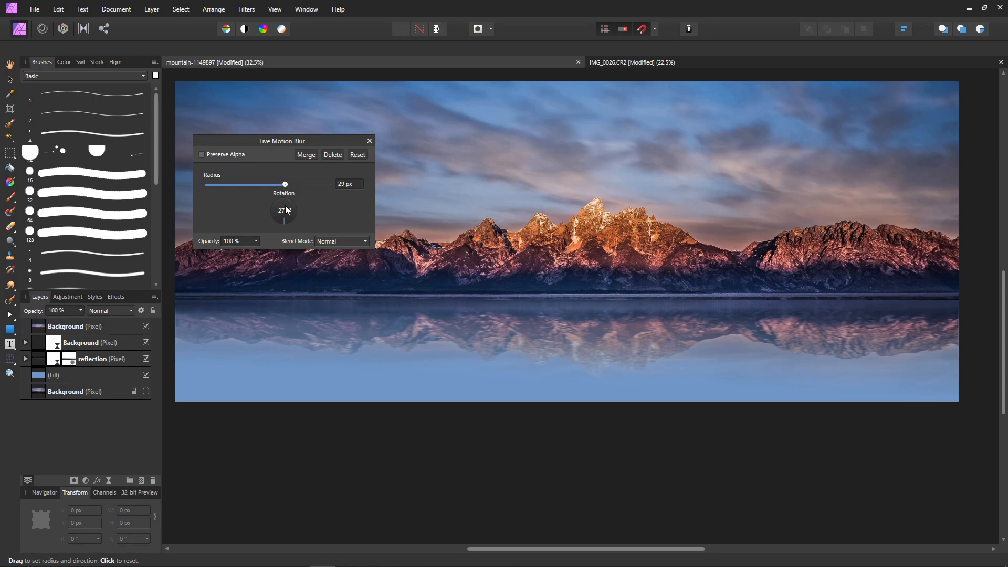
pyautogui.moveTo(283, 187); pyautogui.dragTo(308, 196)
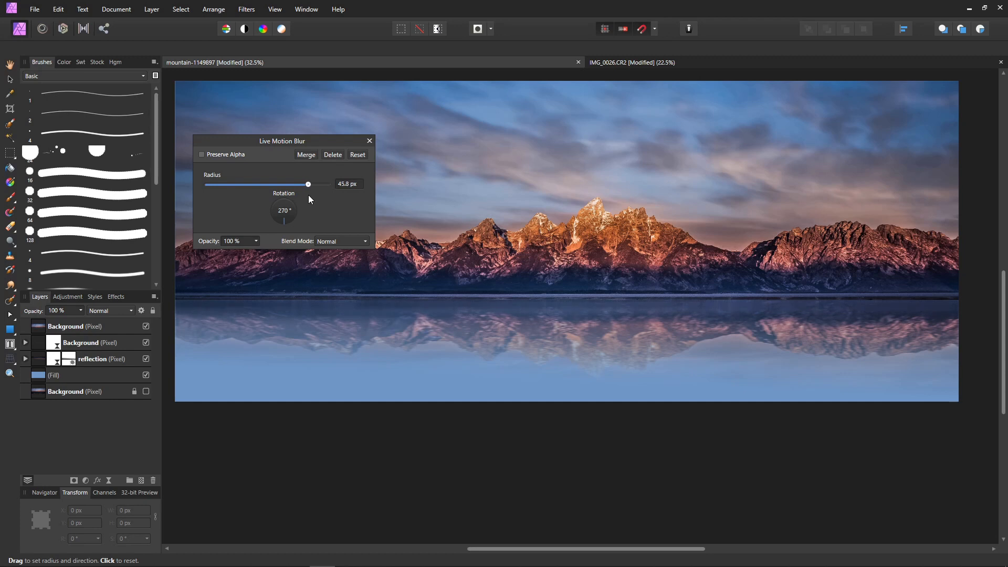
pyautogui.click(371, 144)
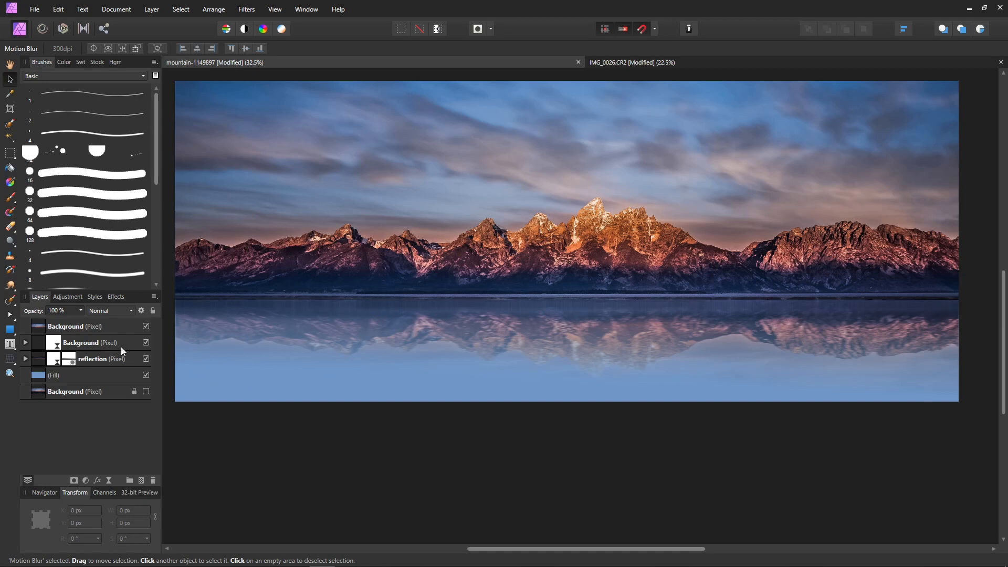
# Step: Add a mask to the blurred shoreline strip layer and prepare the Paint Brush with black (RGB 0, 0, 0)
pyautogui.click(32, 343)
pyautogui.click(77, 480)
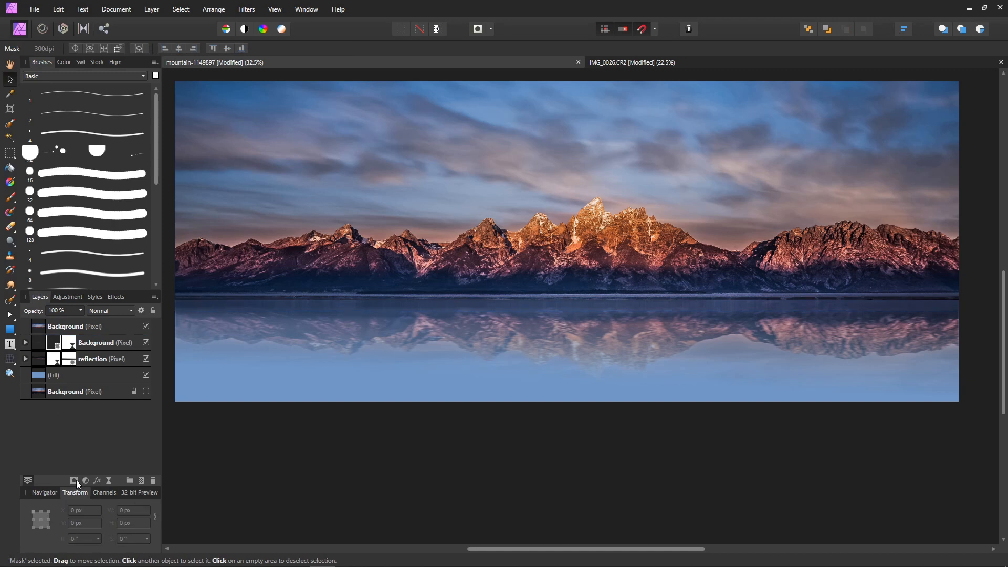
pyautogui.press('b')
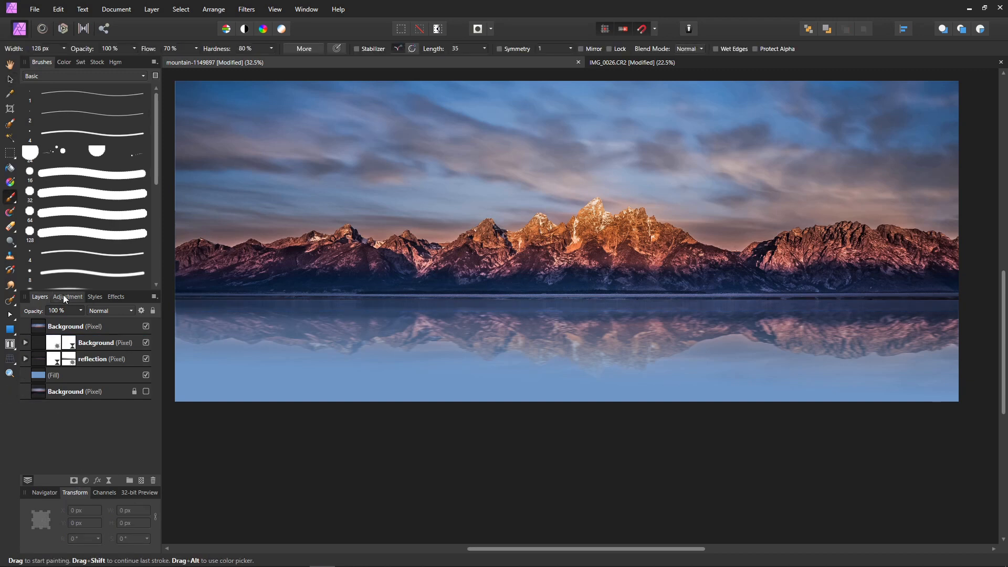
pyautogui.click(64, 62)
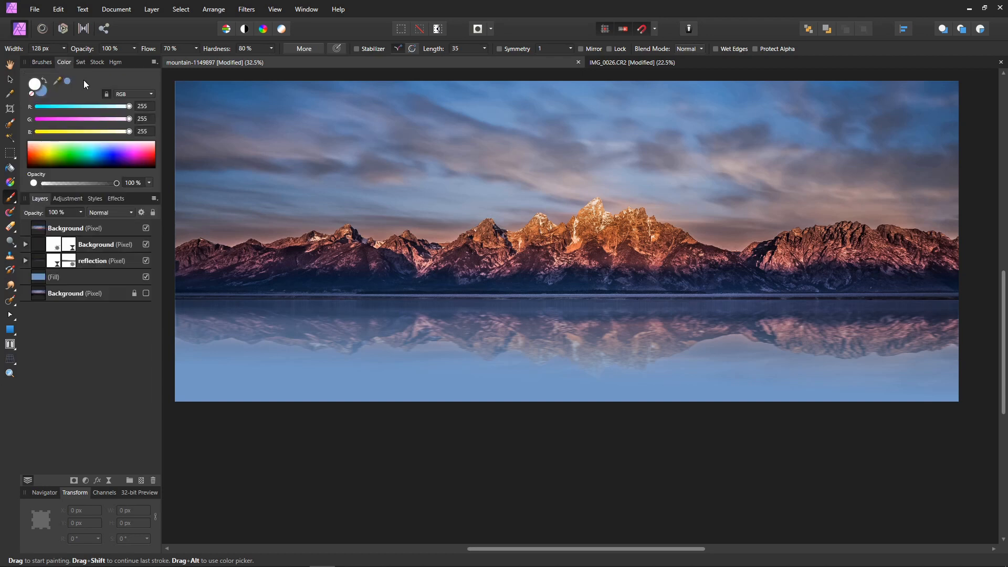
pyautogui.click(115, 167)
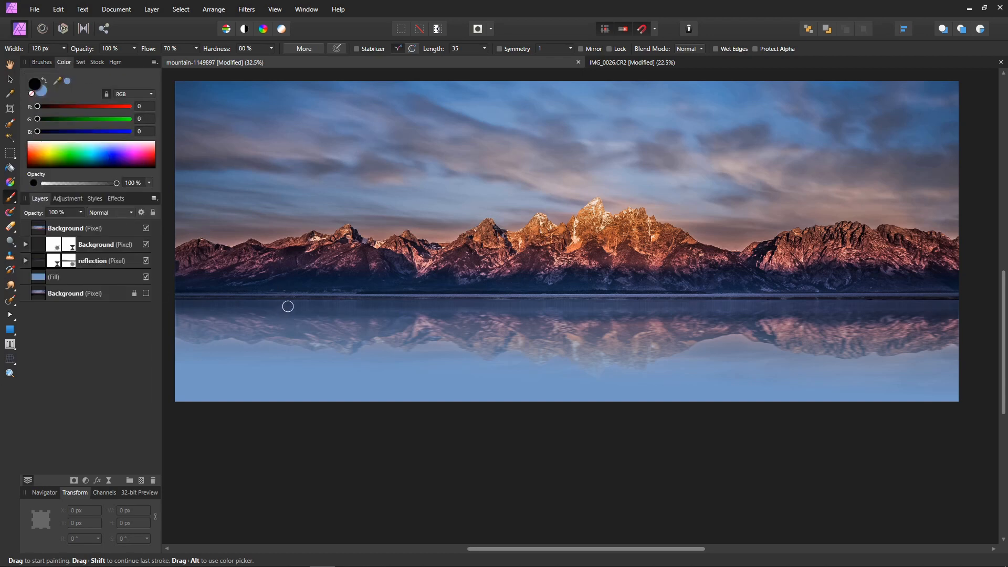
# Step: Set the brush width to about 224 px and its opacity to 49%
pyautogui.press(']')
pyautogui.press(']')
pyautogui.press(']')
pyautogui.press(']')
pyautogui.click(134, 49)
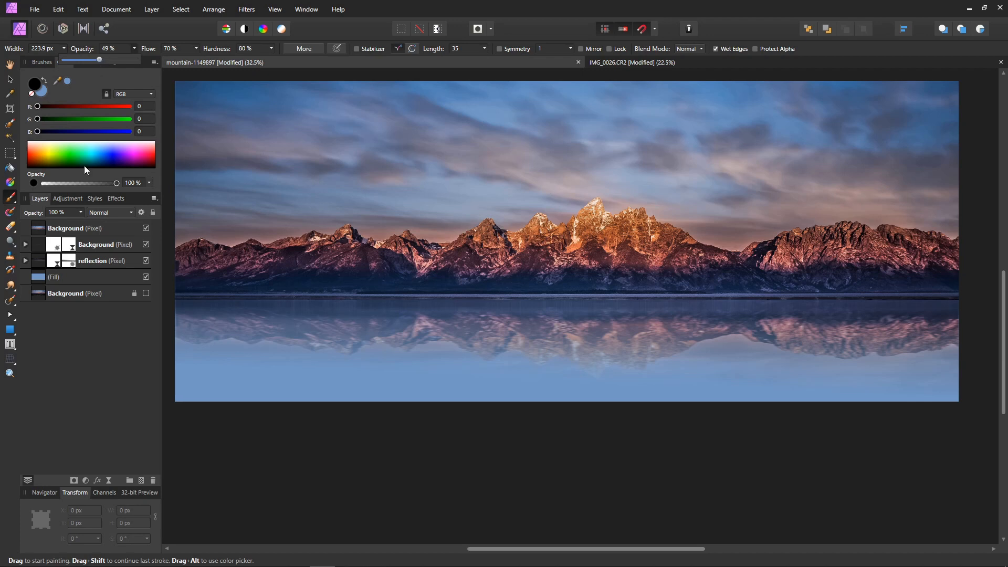
# Step: Expand the shoreline strip layer's contents and select its mask for painting
pyautogui.click(33, 246)
pyautogui.click(26, 244)
pyautogui.click(52, 261)
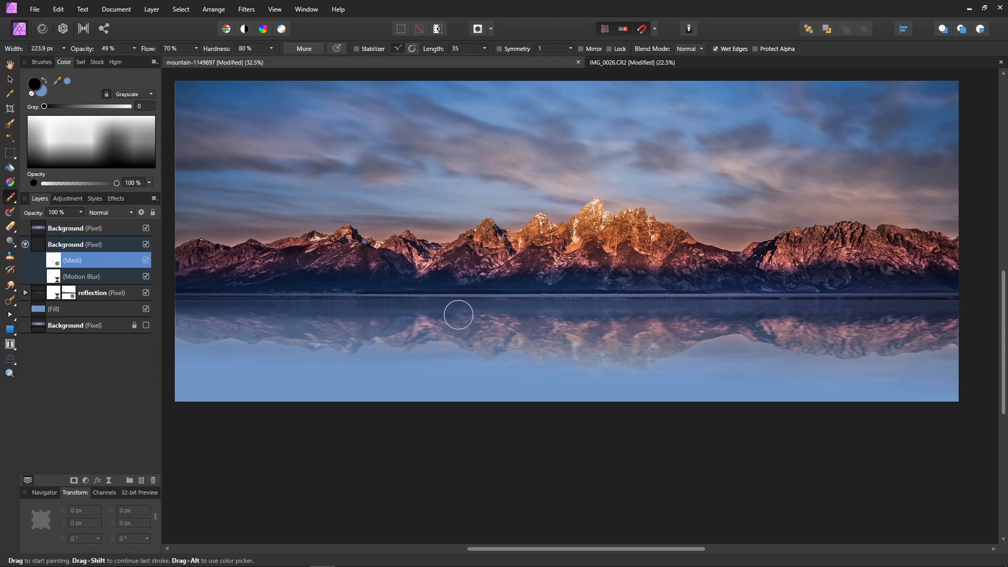
# Step: Choose the soft 128 px basic brush with 25% hardness, enlarge it to about 257.5 px, and paint black on the mask over the strip's left part
pyautogui.click(42, 62)
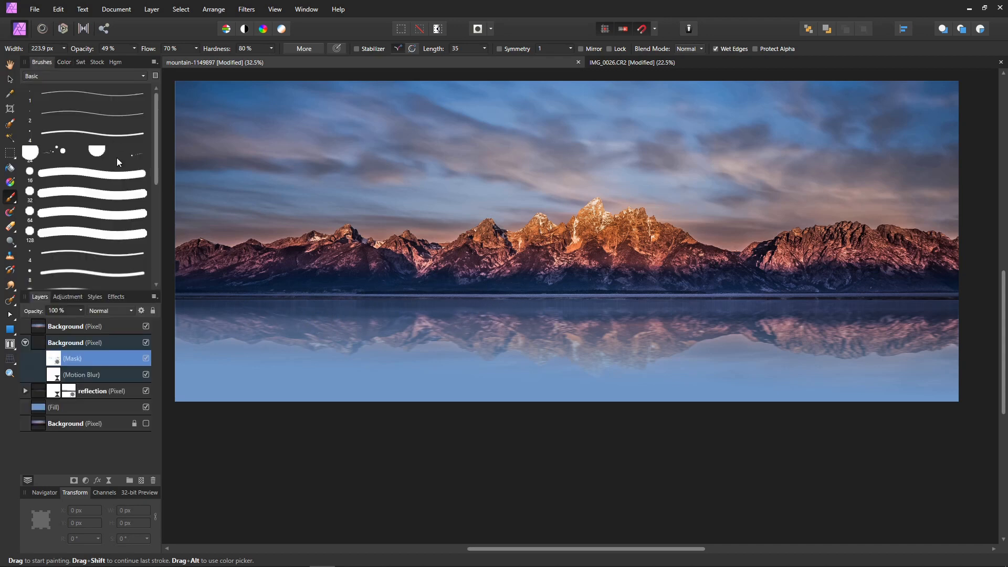
pyautogui.scroll(-3, 116, 158)
pyautogui.click(118, 251)
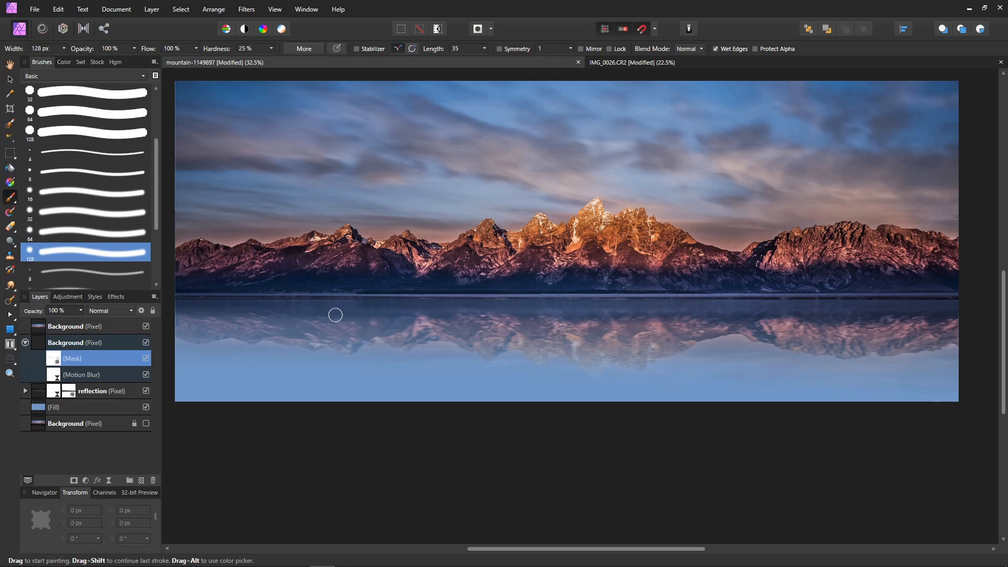
pyautogui.press(']')
pyautogui.press(']')
pyautogui.press(']')
pyautogui.press(']')
pyautogui.press(']')
pyautogui.moveTo(336, 315)
pyautogui.mouseDown()
pyautogui.moveTo(300, 335)
pyautogui.moveTo(385, 312)
pyautogui.moveTo(348, 313)
pyautogui.moveTo(289, 340)
pyautogui.mouseUp()
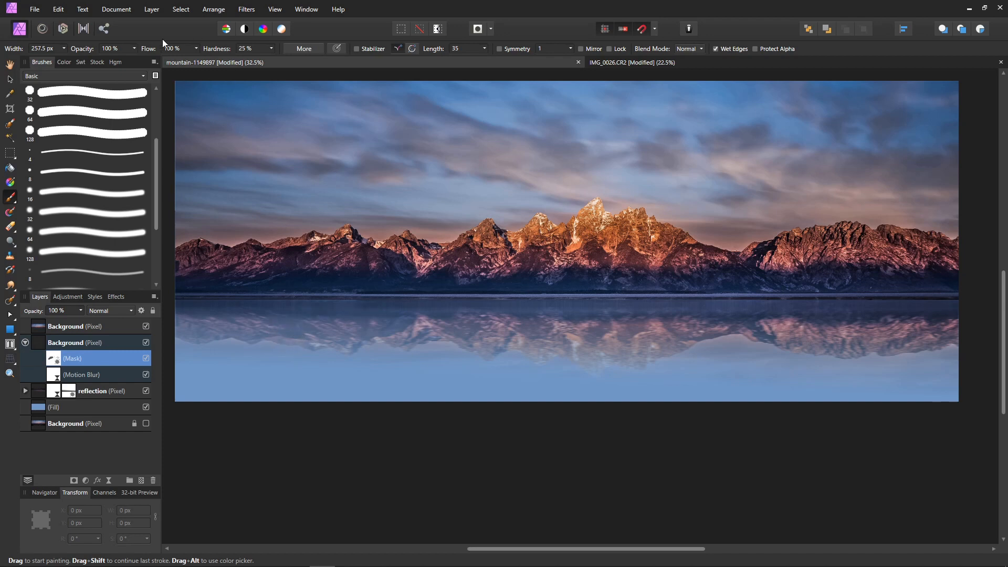
# Step: Set the brush opacity to 21% and its flow to 48%
pyautogui.click(134, 49)
pyautogui.click(131, 60)
pyautogui.click(135, 49)
pyautogui.moveTo(137, 60); pyautogui.dragTo(118, 60)
pyautogui.click(196, 49)
# Step: Add an Outer Shadow layer effect to the topmost Background mountain layer, keeping the effect settings clear of the shoreline
pyautogui.click(42, 323)
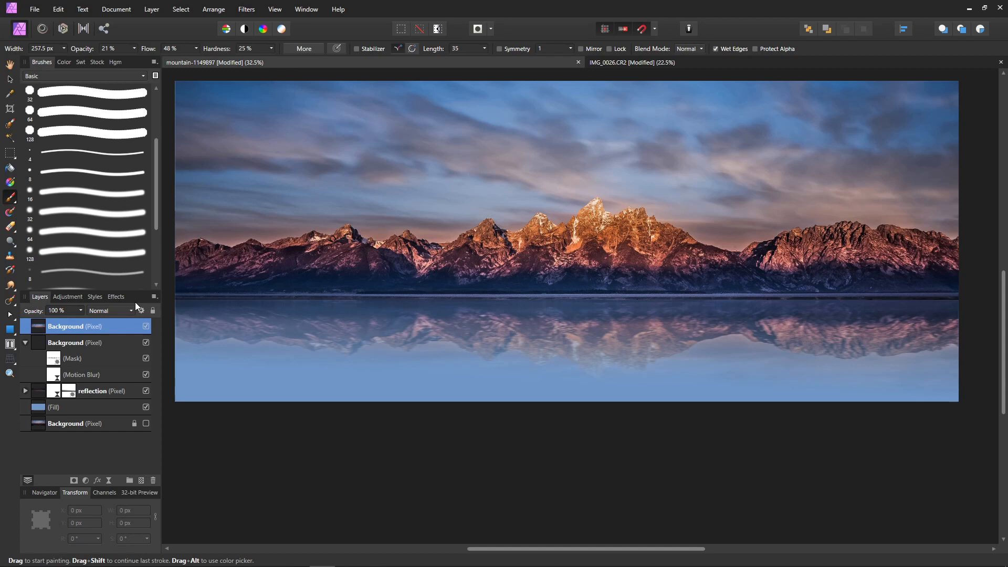
pyautogui.click(98, 480)
pyautogui.moveTo(526, 137); pyautogui.dragTo(187, 27)
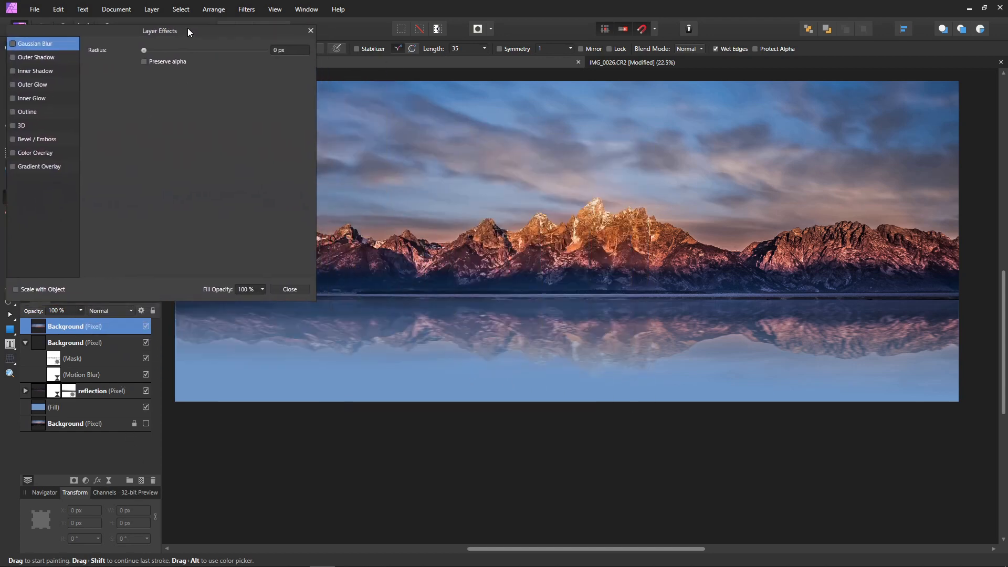
pyautogui.click(25, 53)
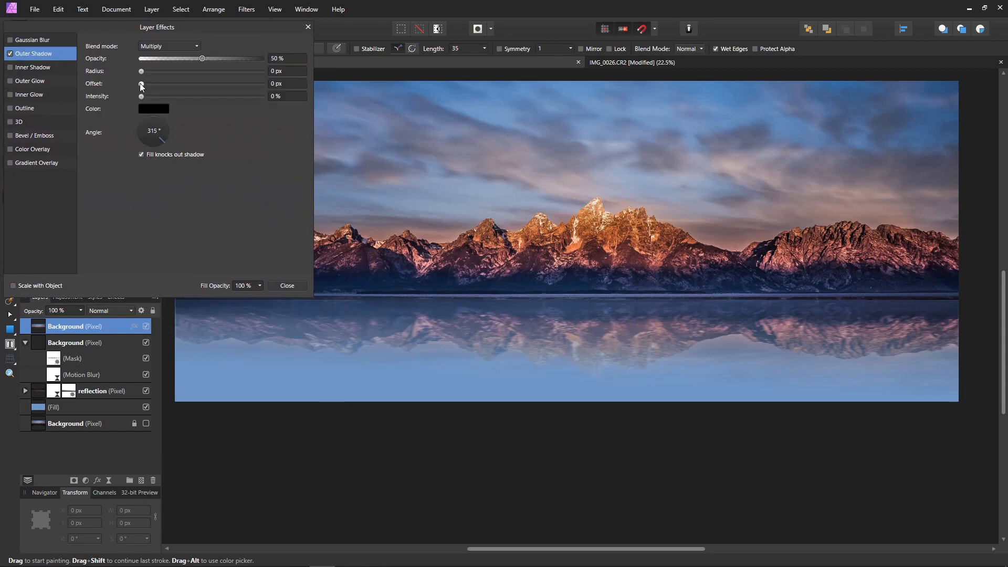
# Step: Set the outer shadow to 36% opacity, about 41.7 px radius and 55% intensity, and close the layer effects
pyautogui.moveTo(141, 72); pyautogui.dragTo(222, 76)
pyautogui.moveTo(140, 98); pyautogui.dragTo(218, 118)
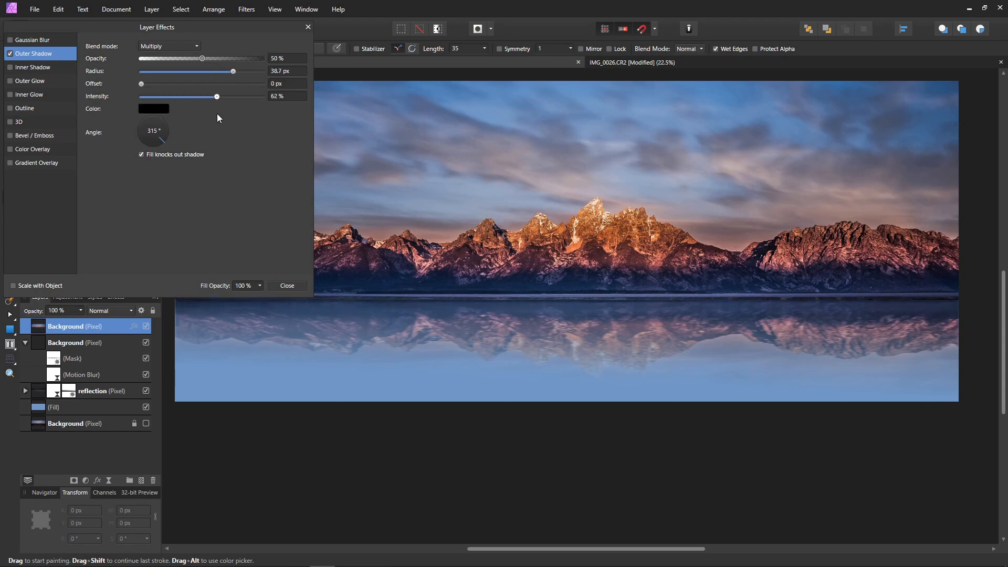
pyautogui.moveTo(200, 62); pyautogui.dragTo(173, 57)
pyautogui.moveTo(233, 73); pyautogui.dragTo(208, 106)
pyautogui.moveTo(173, 59); pyautogui.dragTo(187, 73)
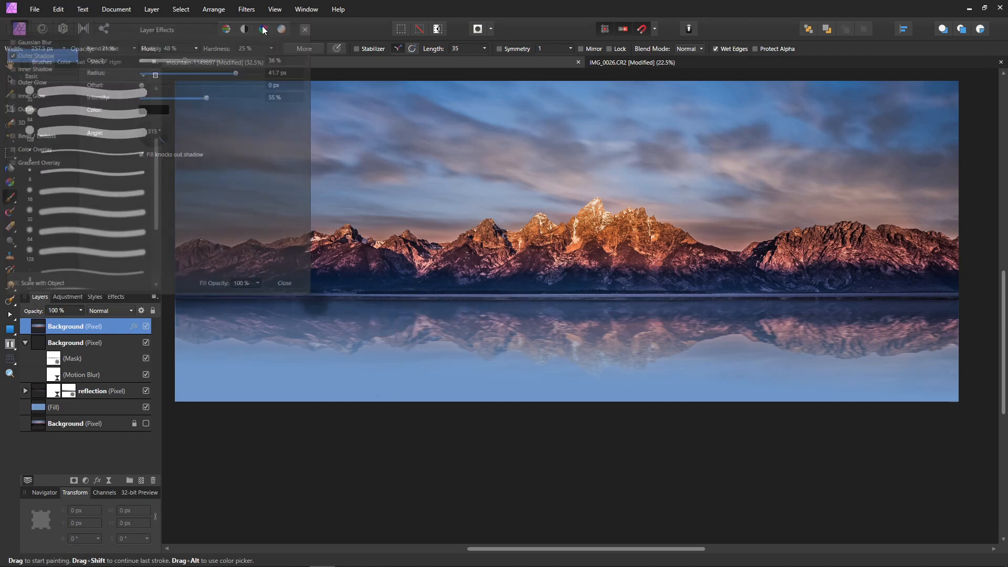
pyautogui.press('v')
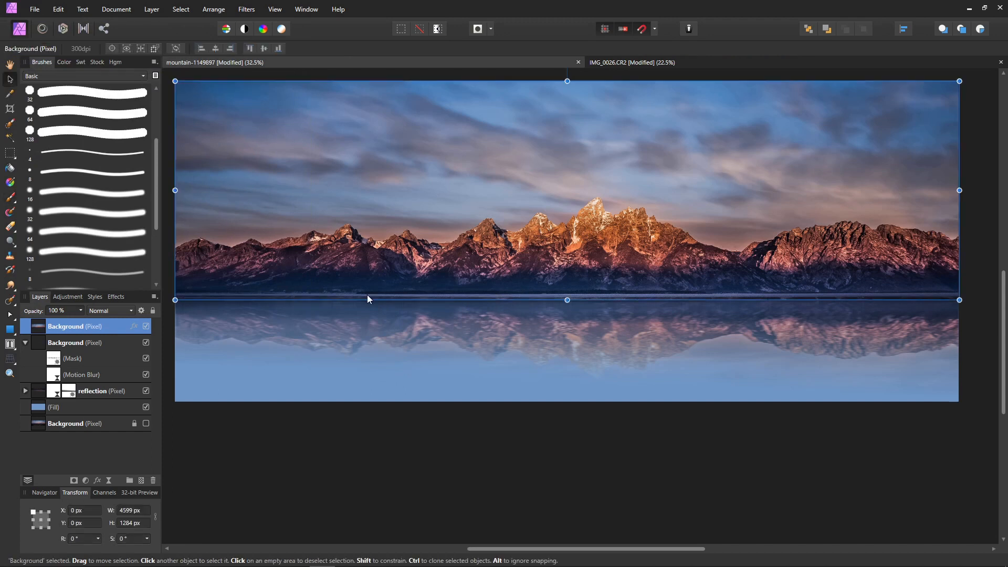
pyautogui.click(10, 64)
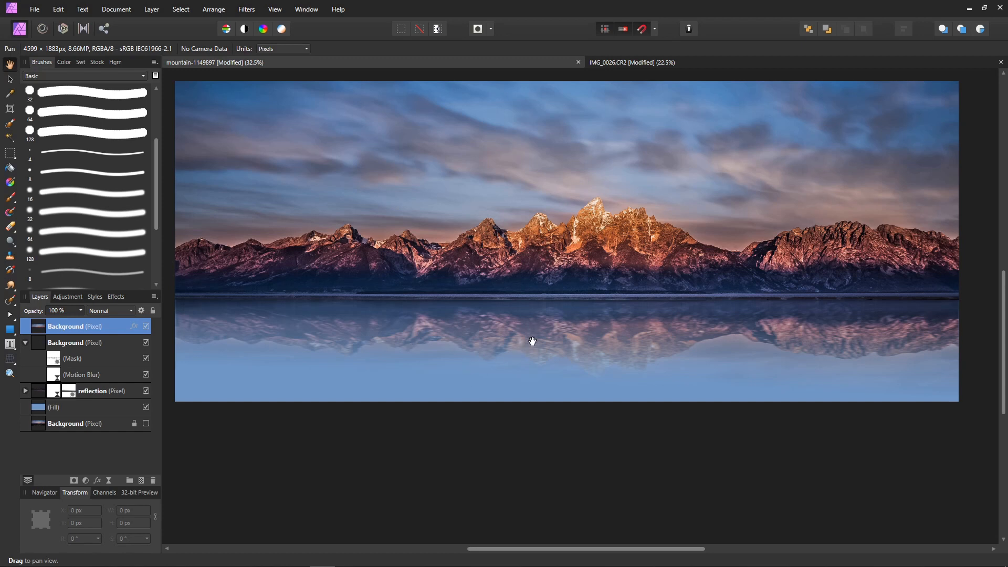
# Step: Switch to the IMG_0026.CR2 water photo and apply Frequency Separation with a 77 px radius
pyautogui.click(706, 63)
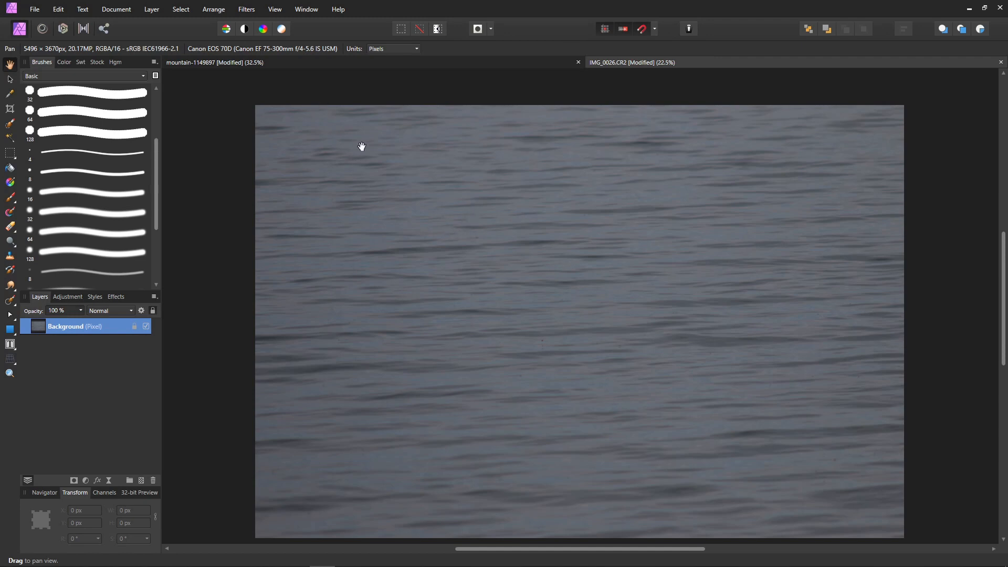
pyautogui.click(247, 10)
pyautogui.click(233, 82)
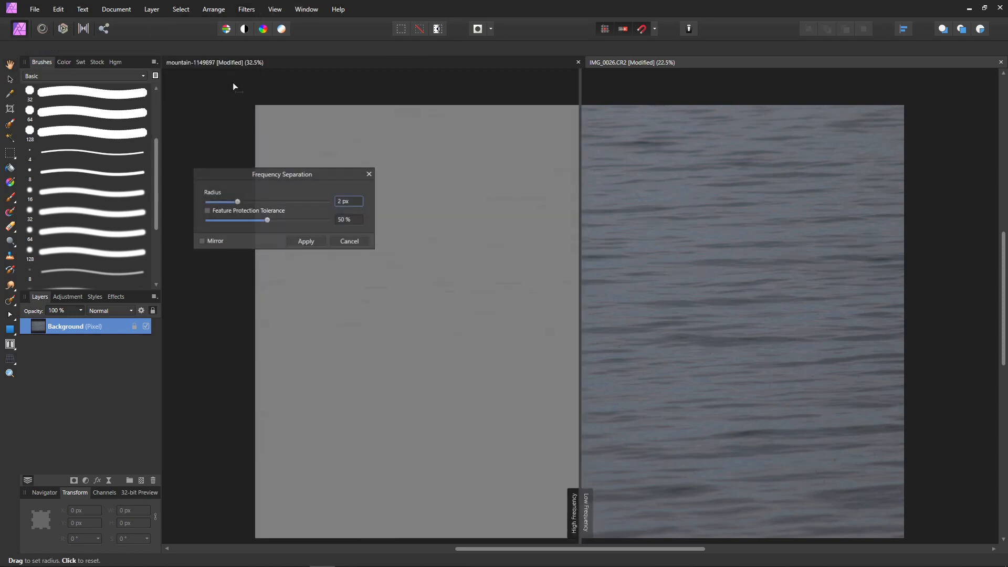
pyautogui.moveTo(238, 201); pyautogui.dragTo(280, 202)
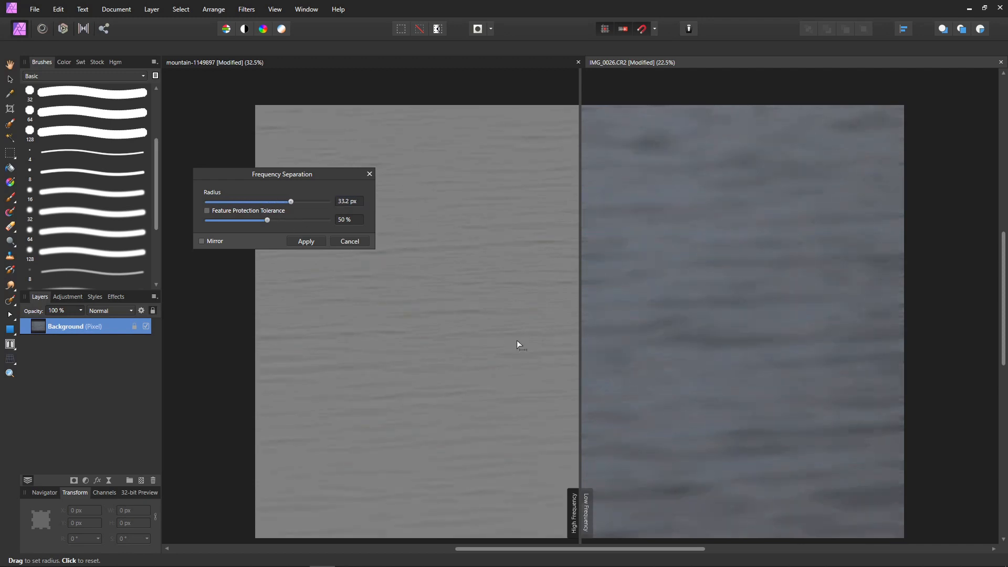
pyautogui.moveTo(317, 210); pyautogui.dragTo(323, 213)
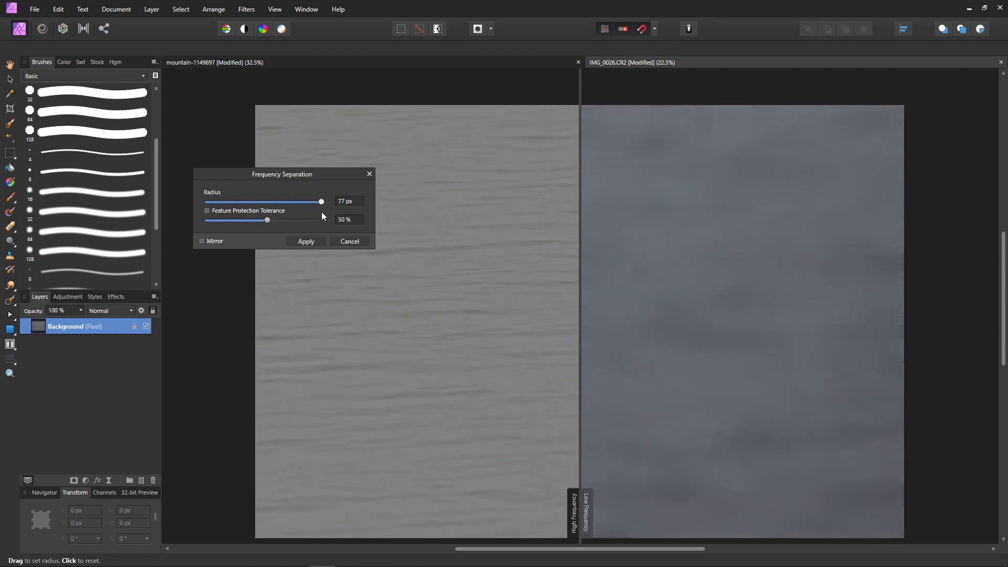
pyautogui.click(306, 241)
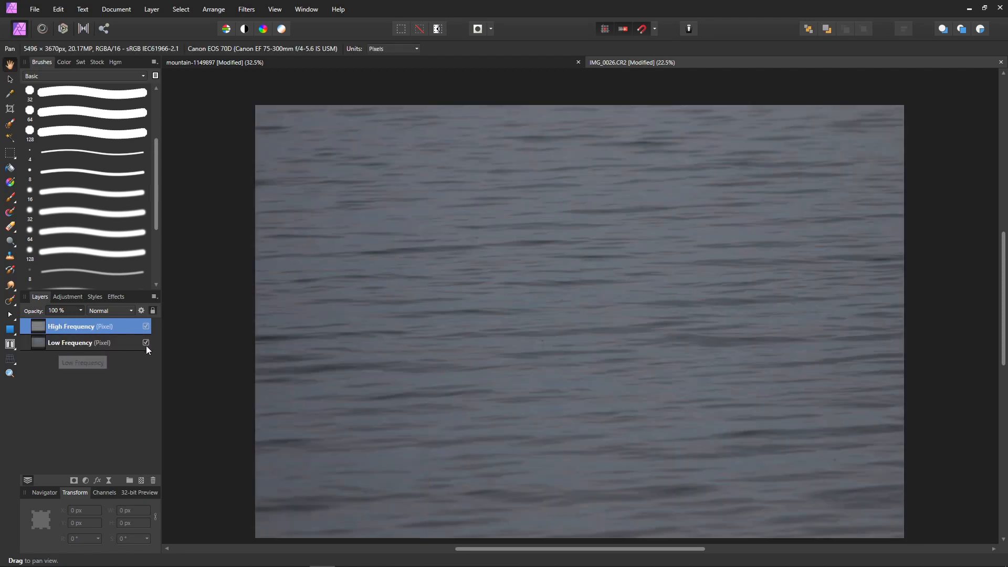
# Step: Delete the Low Frequency layer and copy the High Frequency layer into the mountain-1149897 document
pyautogui.click(124, 344)
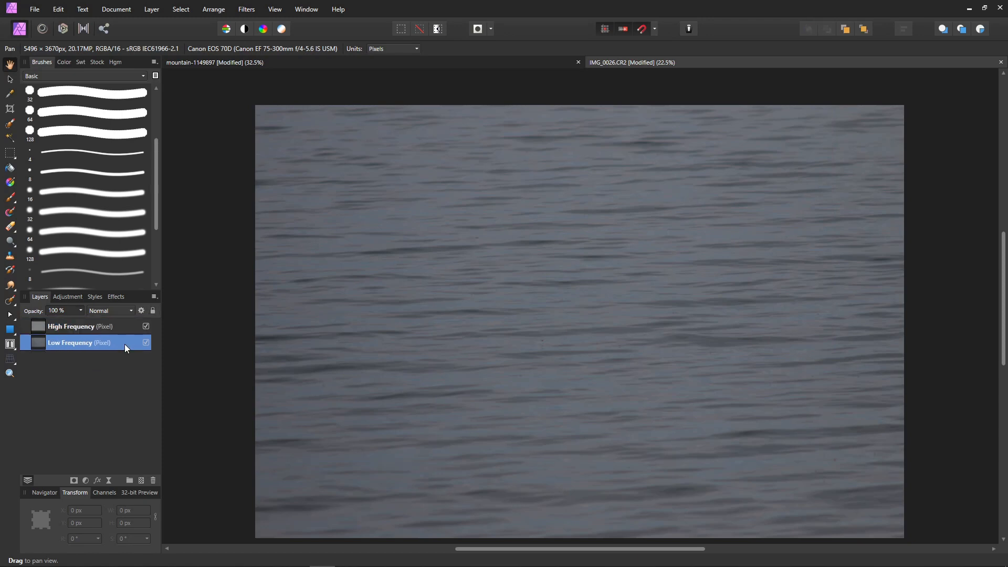
pyautogui.press('Delete')
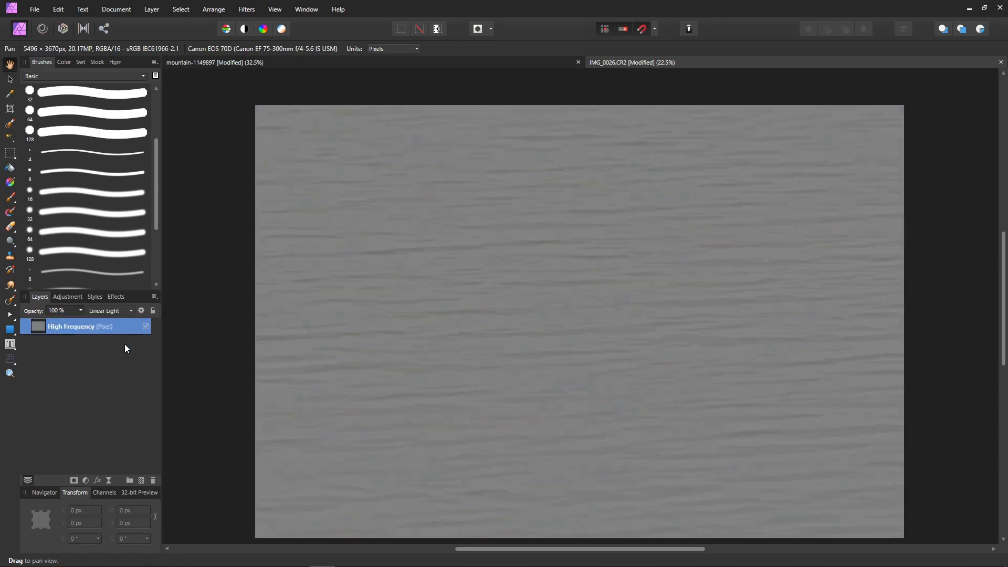
pyautogui.rightClick(41, 334)
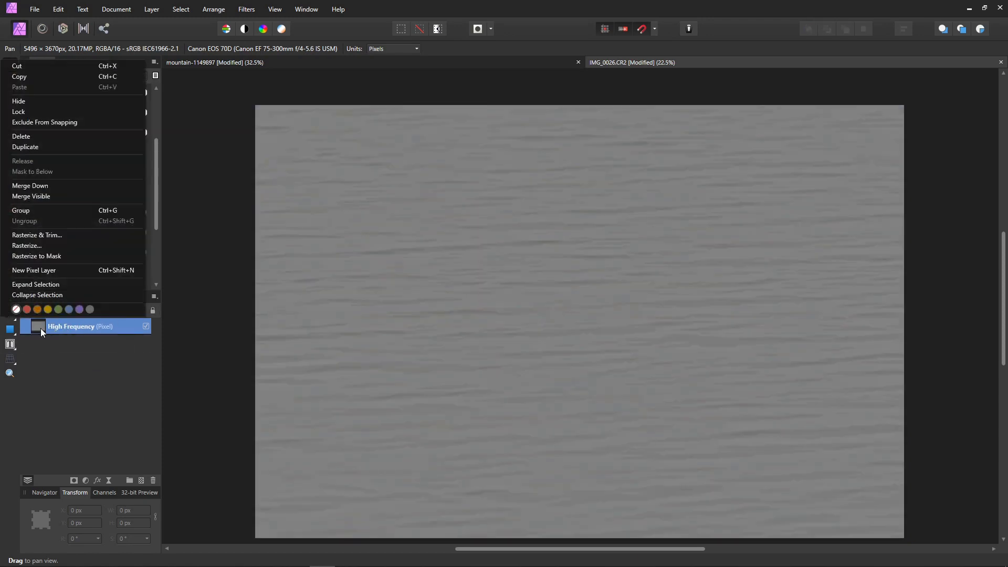
pyautogui.click(19, 76)
pyautogui.click(250, 64)
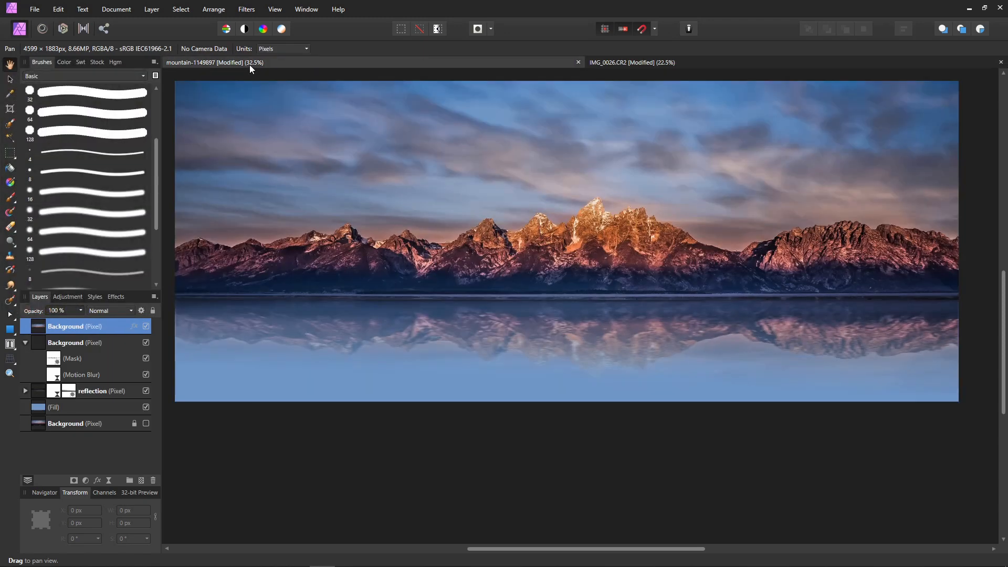
pyautogui.hotkey('ctrl', 'v')
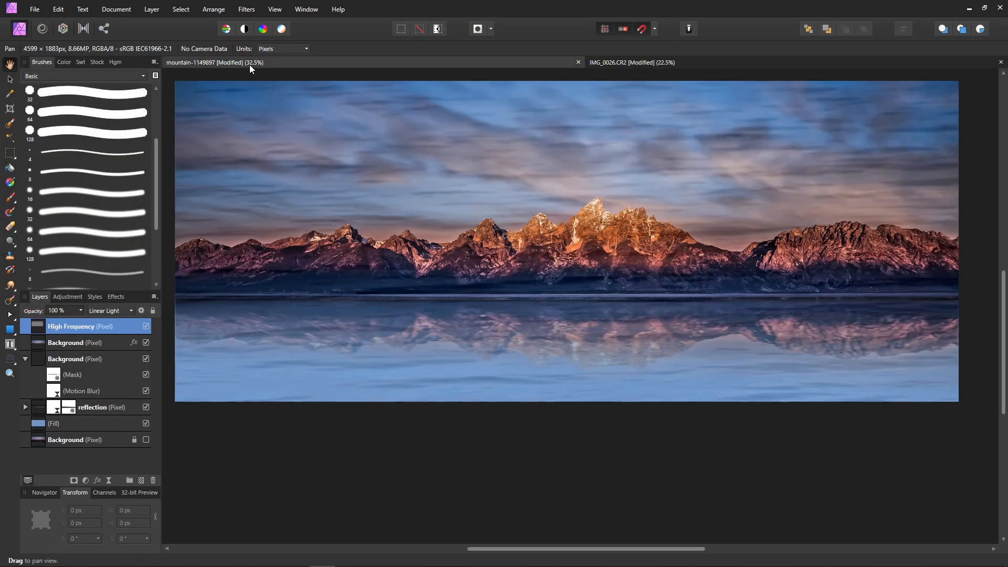
# Step: Scale the High Frequency ripple layer proportionally to 4599 px wide and move its top edge to the shoreline at about Y 1271 px
pyautogui.click(9, 79)
pyautogui.scroll(-2, 569, 204)
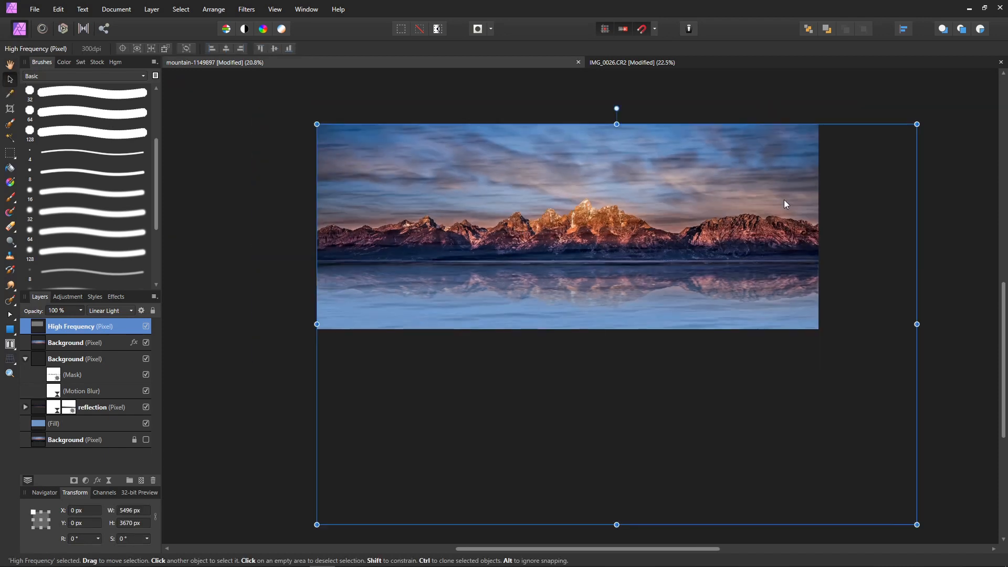
pyautogui.moveTo(918, 123); pyautogui.dragTo(819, 188)
pyautogui.moveTo(583, 243); pyautogui.dragTo(587, 305)
# Step: Squash the High Frequency layer vertically to about 1941 px high from its lower edge and deselect it
pyautogui.scroll(-3, 659, 279)
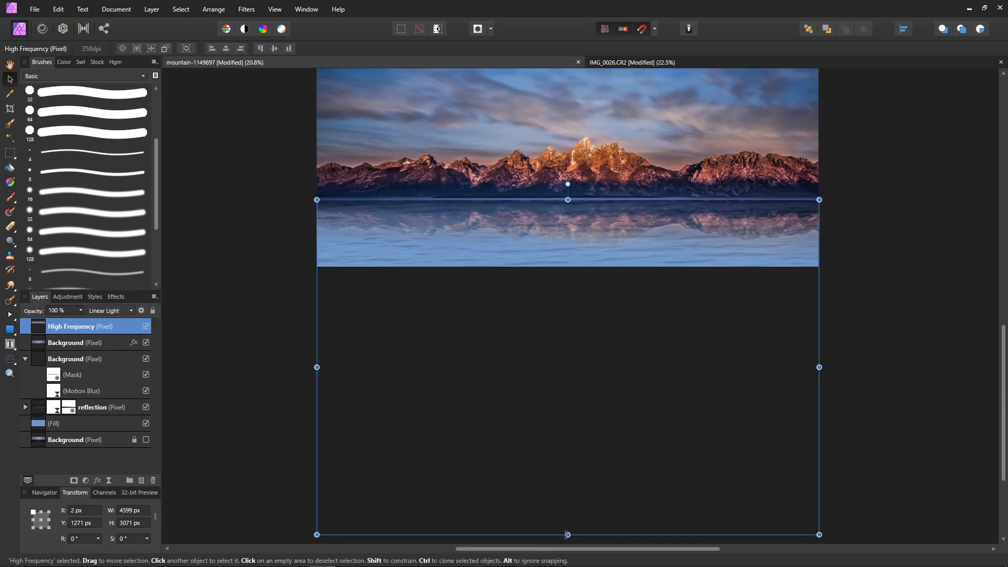
pyautogui.moveTo(568, 535); pyautogui.dragTo(550, 411)
pyautogui.scroll(5, 882, 317)
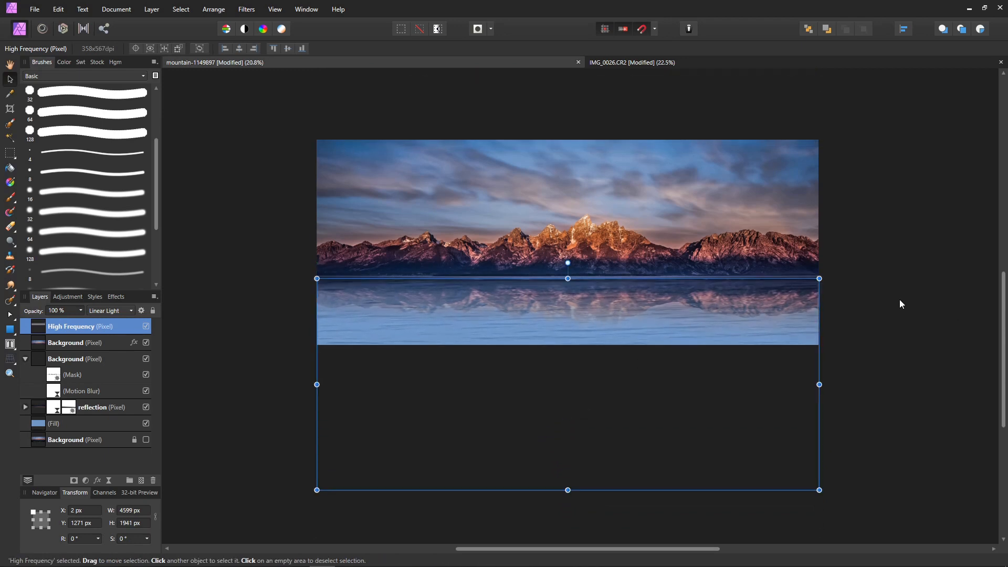
pyautogui.click(900, 298)
pyautogui.scroll(1, 900, 292)
pyautogui.scroll(1, 900, 291)
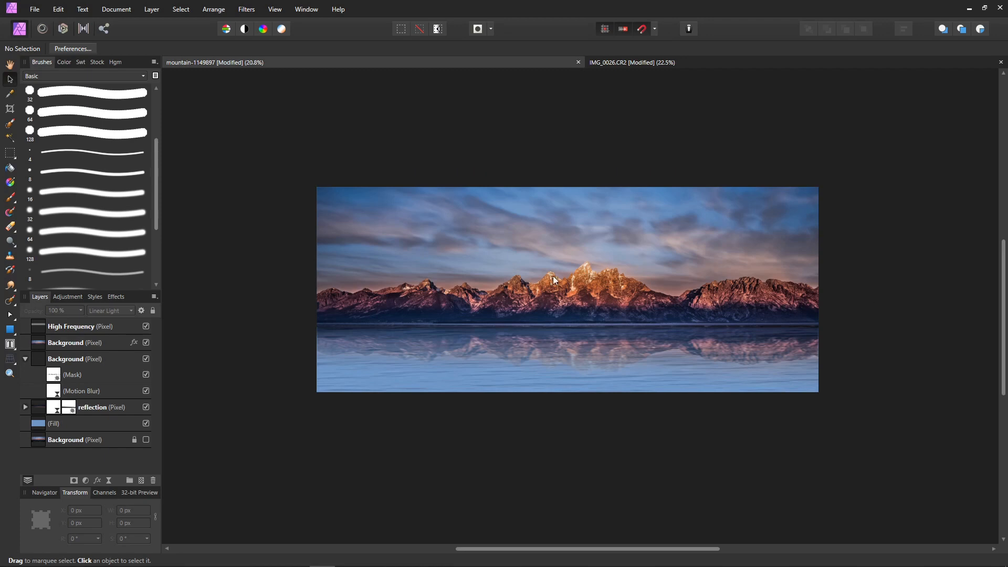
# Step: Reduce the High Frequency layer's opacity to 59% and deselect the layer
pyautogui.click(51, 326)
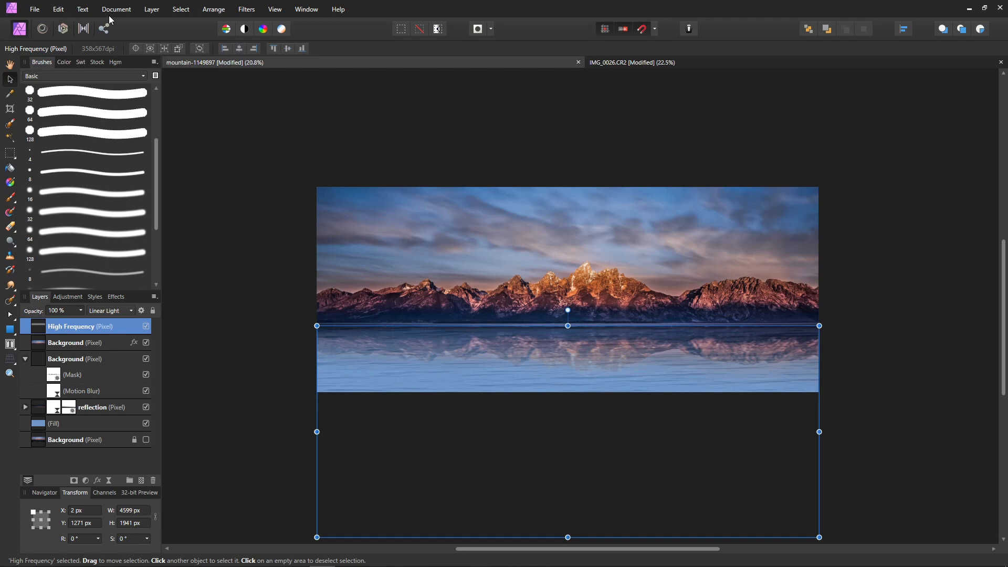
pyautogui.click(81, 310)
pyautogui.moveTo(81, 326); pyautogui.dragTo(53, 331)
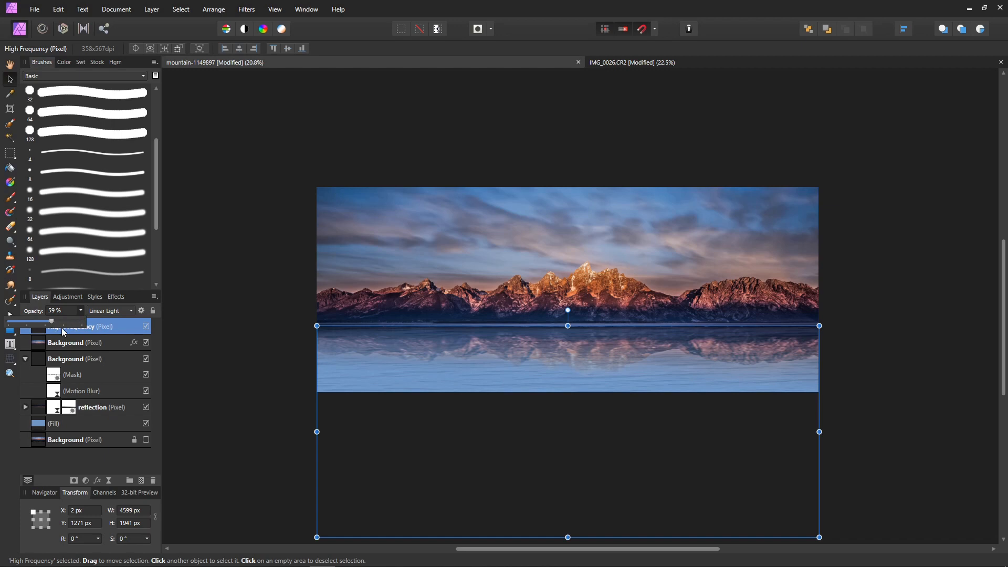
pyautogui.click(209, 337)
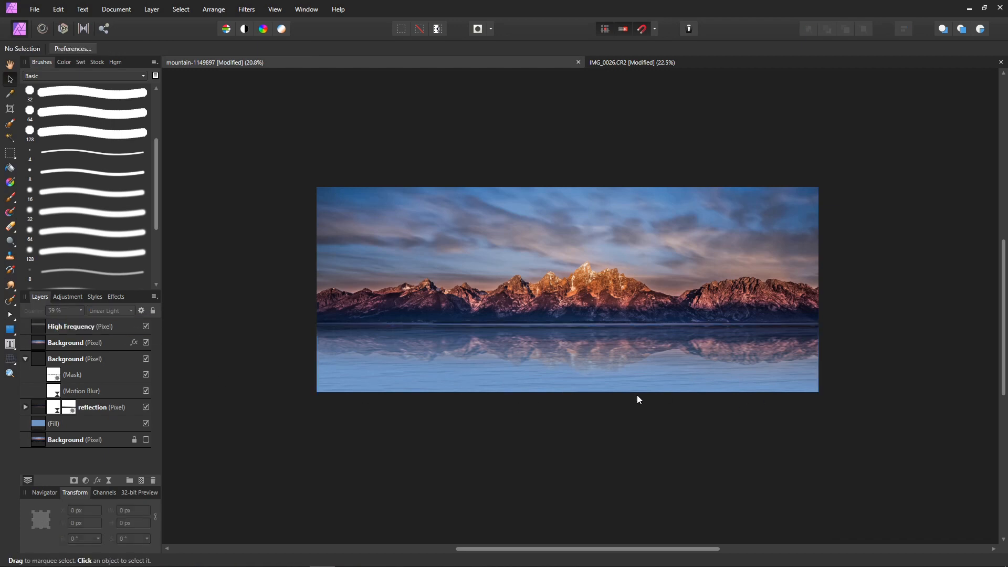
# Step: Start a single-plane Perspective on the High Frequency layer and spread its two lower corners far outward beyond the image sides
pyautogui.click(9, 359)
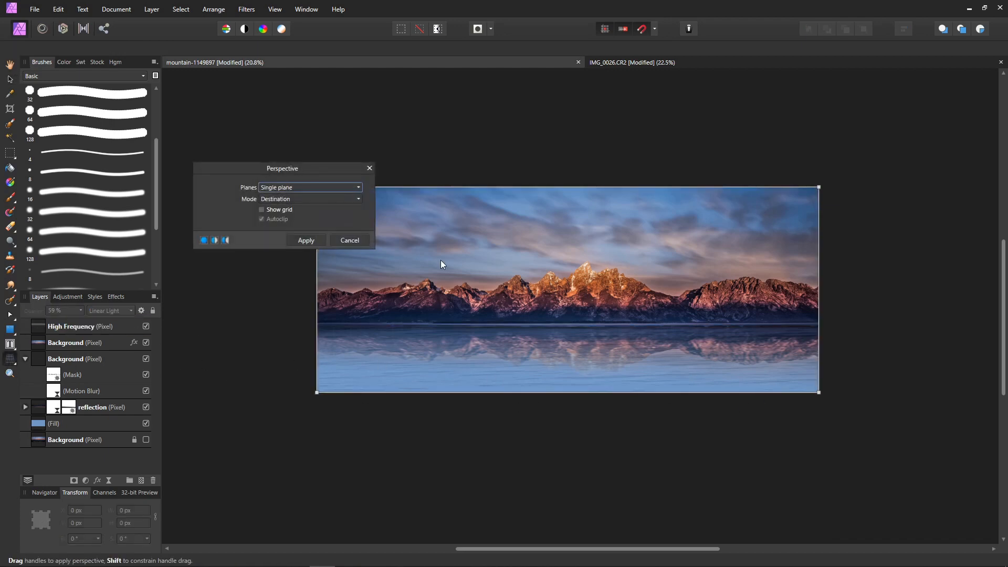
pyautogui.moveTo(315, 393); pyautogui.dragTo(150, 396)
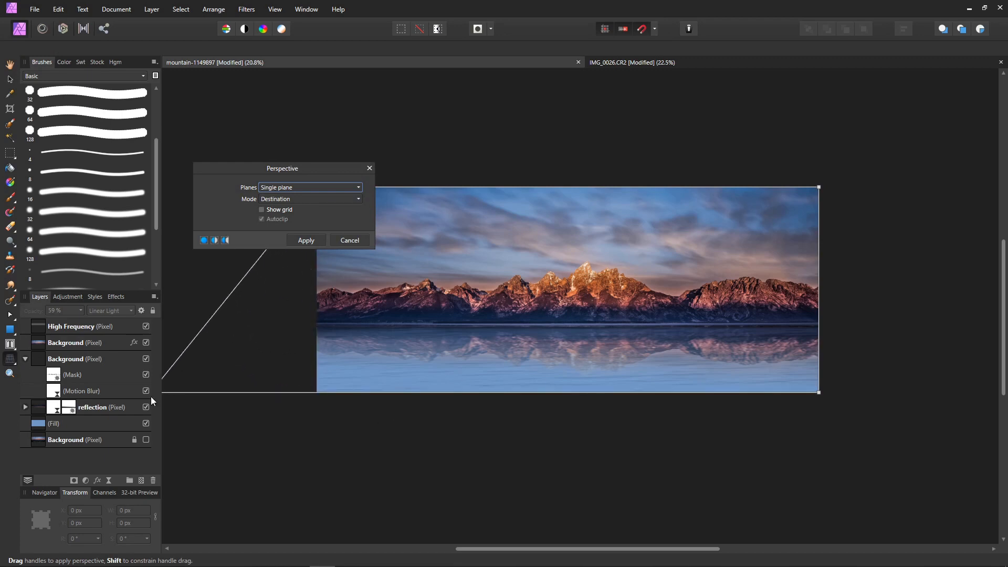
pyautogui.click(38, 327)
pyautogui.scroll(-2, 463, 383)
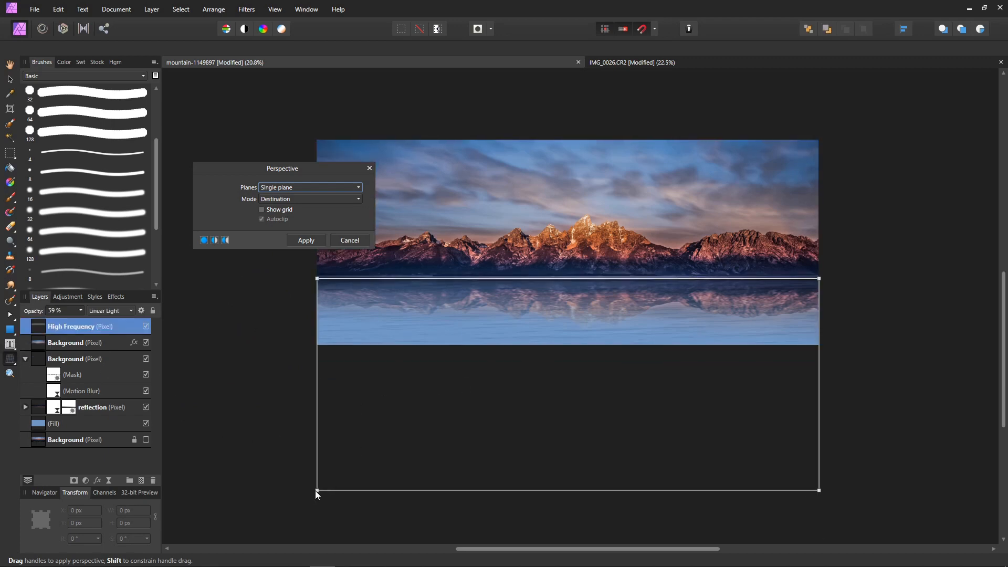
pyautogui.moveTo(315, 491); pyautogui.dragTo(155, 462)
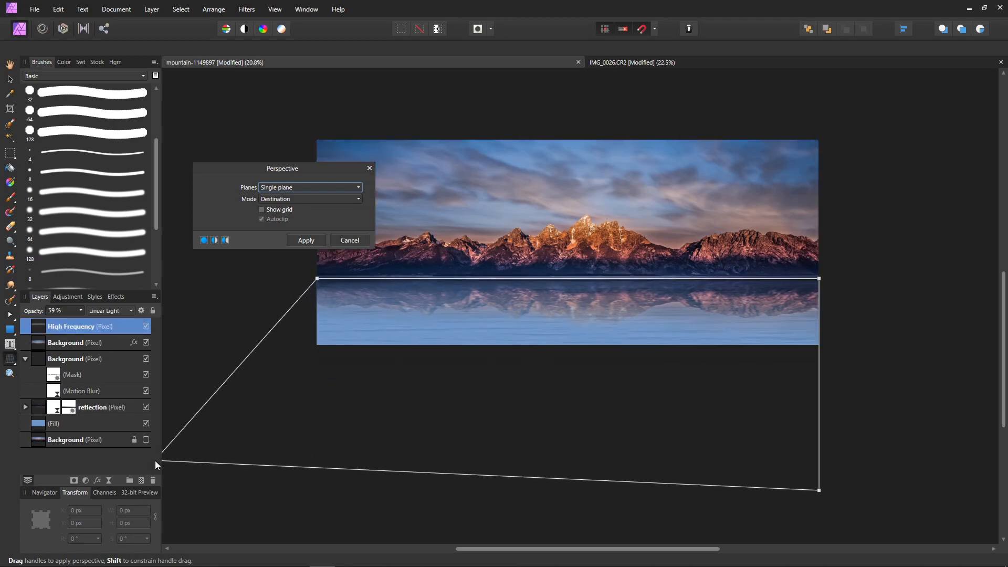
pyautogui.moveTo(821, 489); pyautogui.dragTo(985, 412)
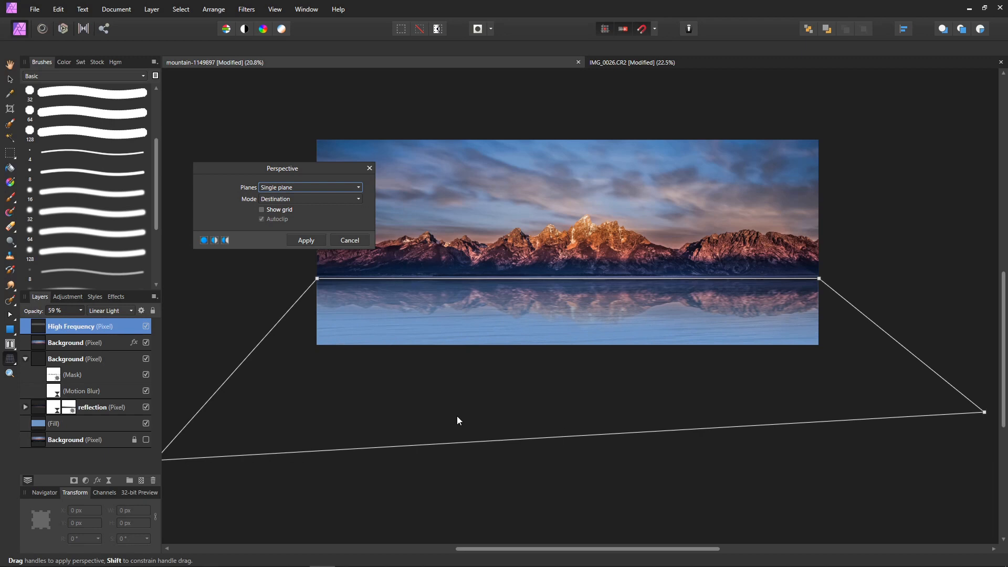
# Step: Raise both lower perspective corners to one level just below the image, apply the perspective, and deselect the layer
pyautogui.scroll(-1, 464, 400)
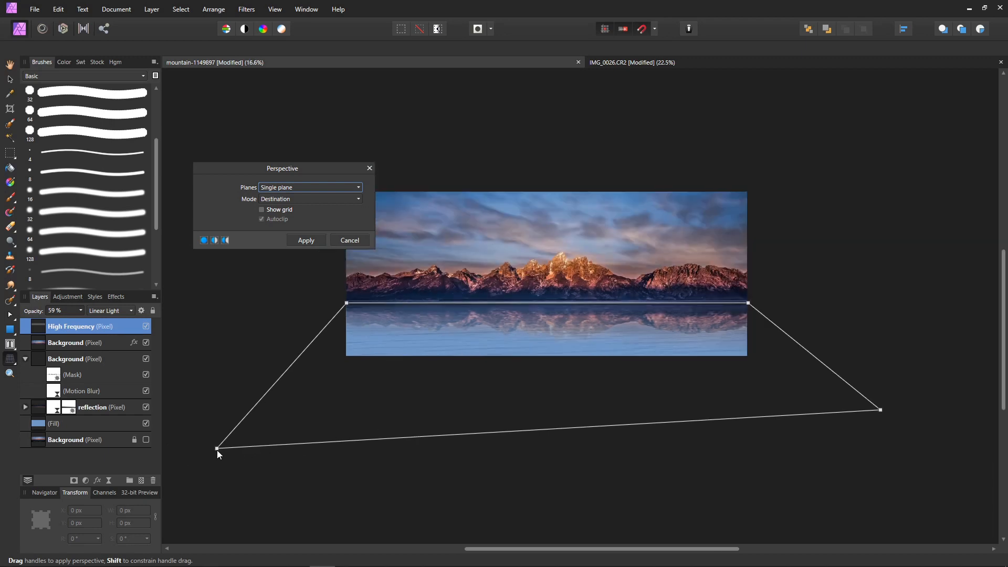
pyautogui.moveTo(216, 449); pyautogui.dragTo(211, 388)
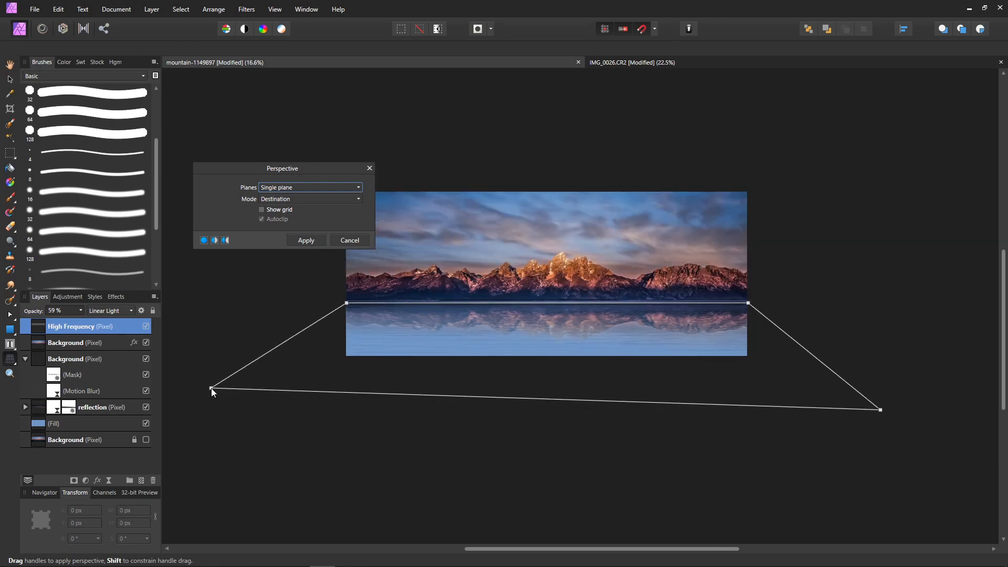
pyautogui.moveTo(884, 409); pyautogui.dragTo(919, 387)
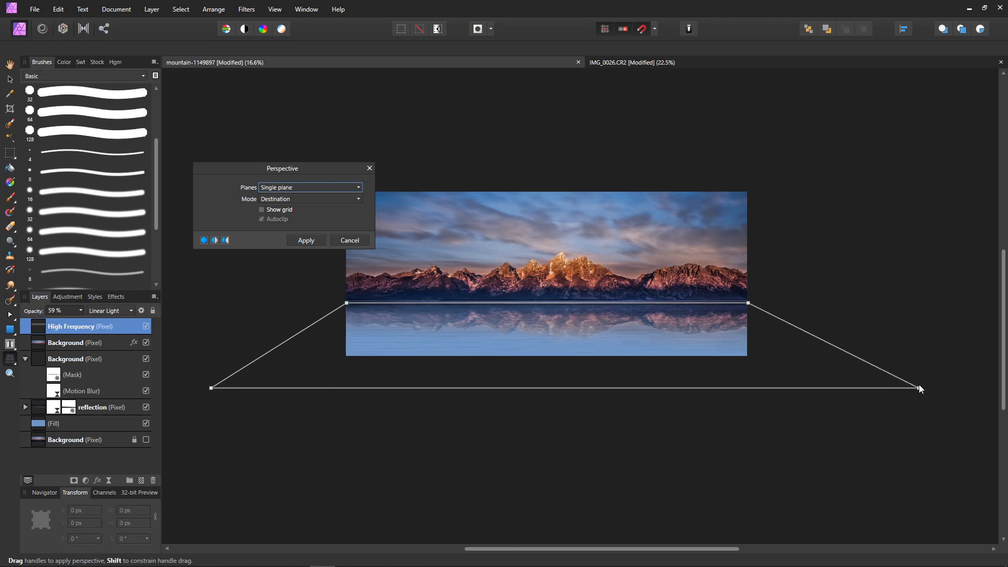
pyautogui.click(305, 240)
pyautogui.scroll(2, 614, 358)
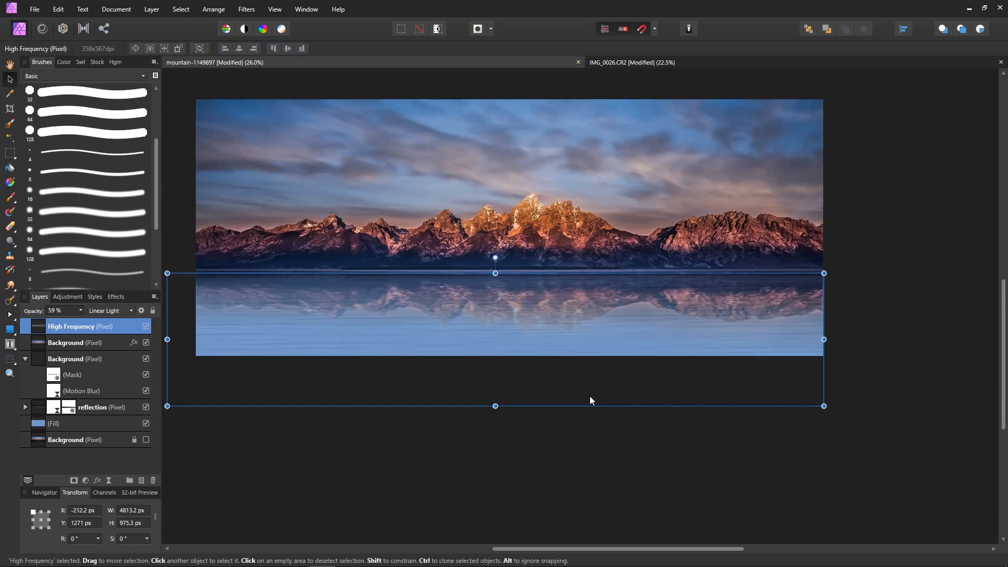
pyautogui.press('space')
pyautogui.moveTo(564, 224); pyautogui.dragTo(595, 285)
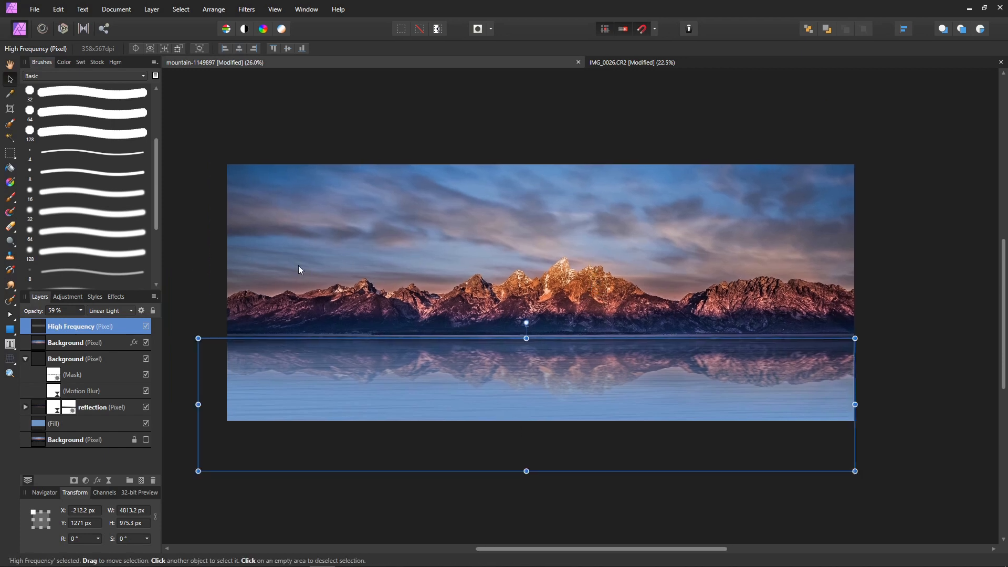
pyautogui.click(205, 265)
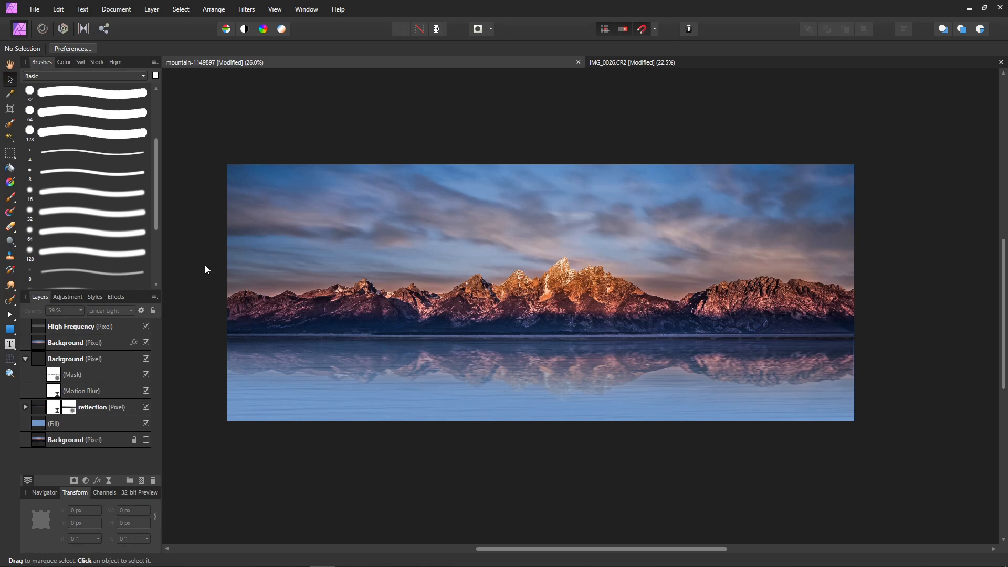
# Step: Add a new pixel layer on top of the stack and set the Paint Brush colour to white
pyautogui.click(138, 483)
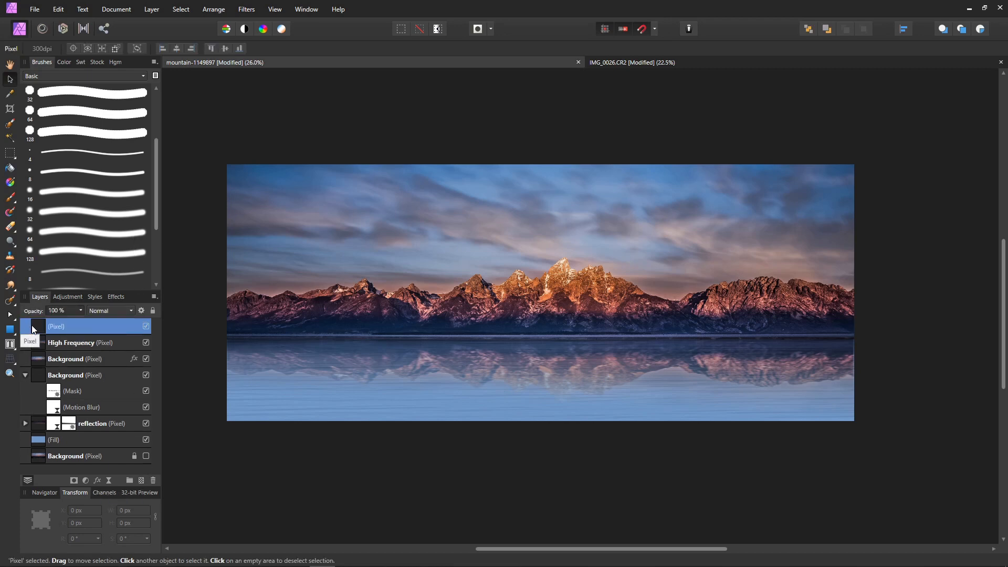
pyautogui.press('b')
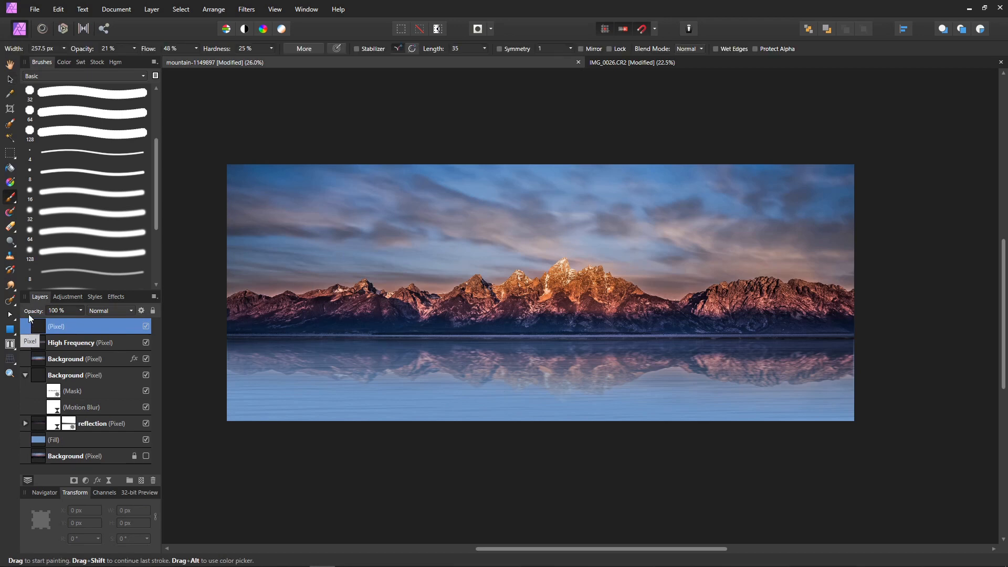
pyautogui.click(64, 62)
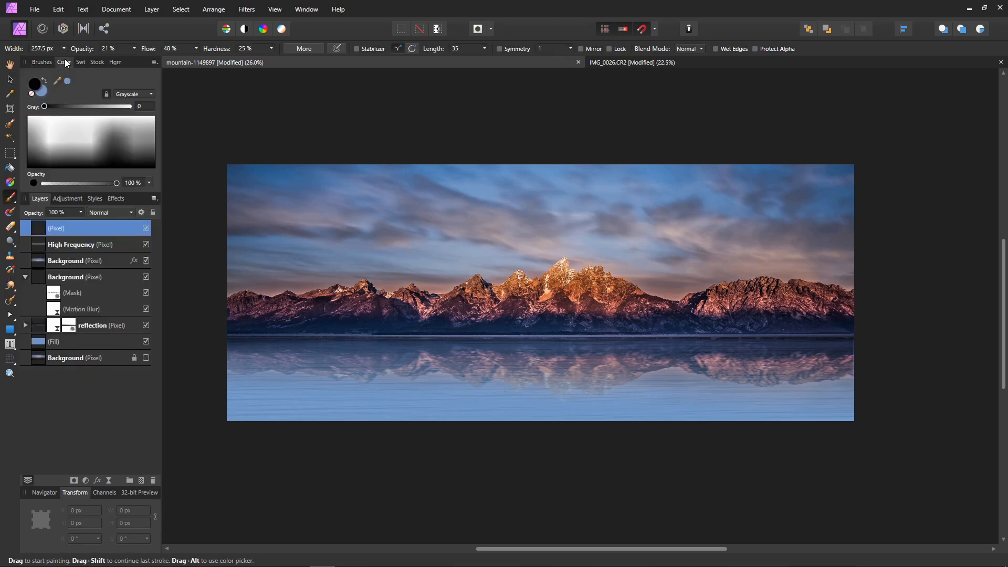
pyautogui.moveTo(118, 105); pyautogui.dragTo(131, 106)
# Step: Choose the Rough Rake - Constant brush from the Engraving category and open its settings for editing
pyautogui.click(50, 61)
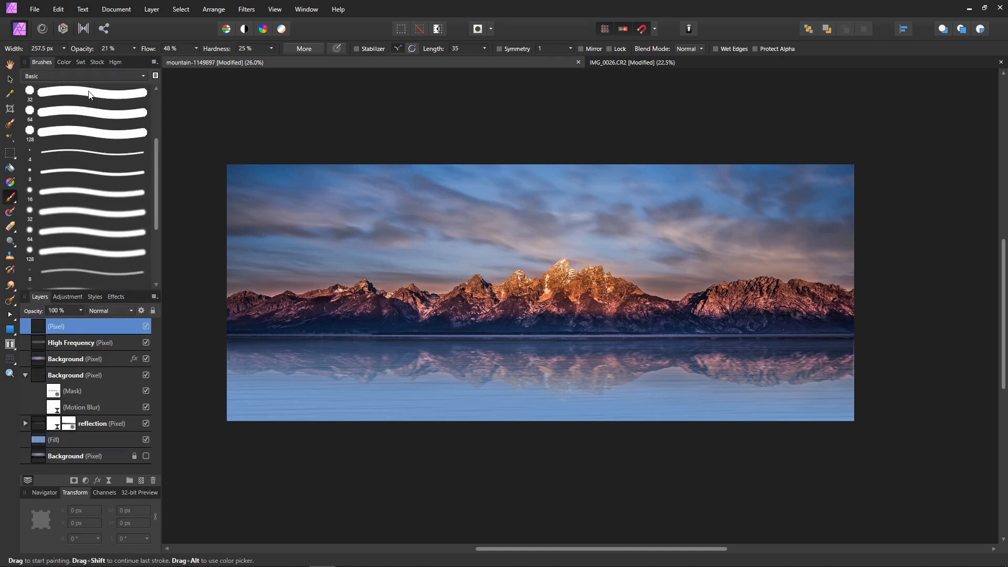
pyautogui.click(141, 74)
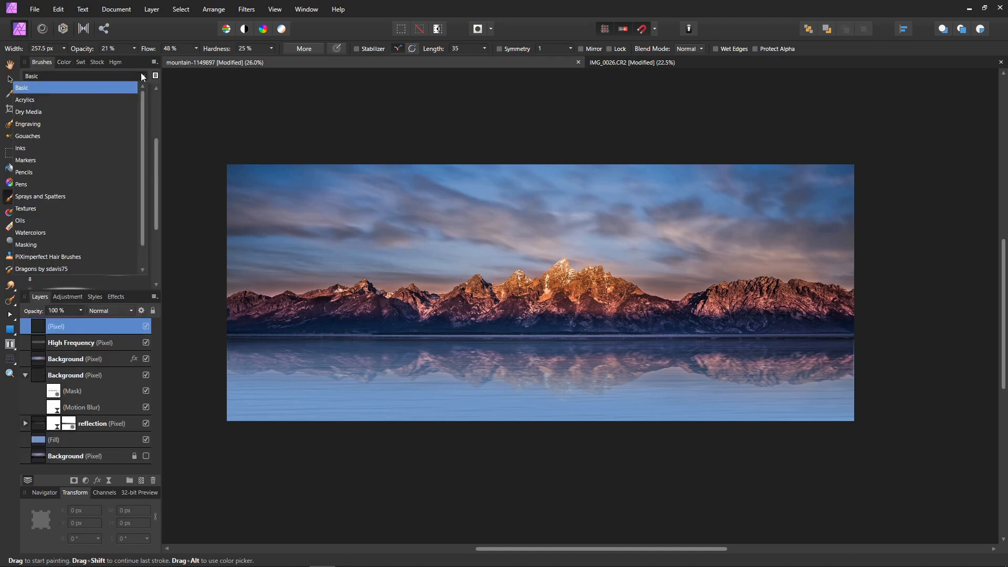
pyautogui.click(81, 128)
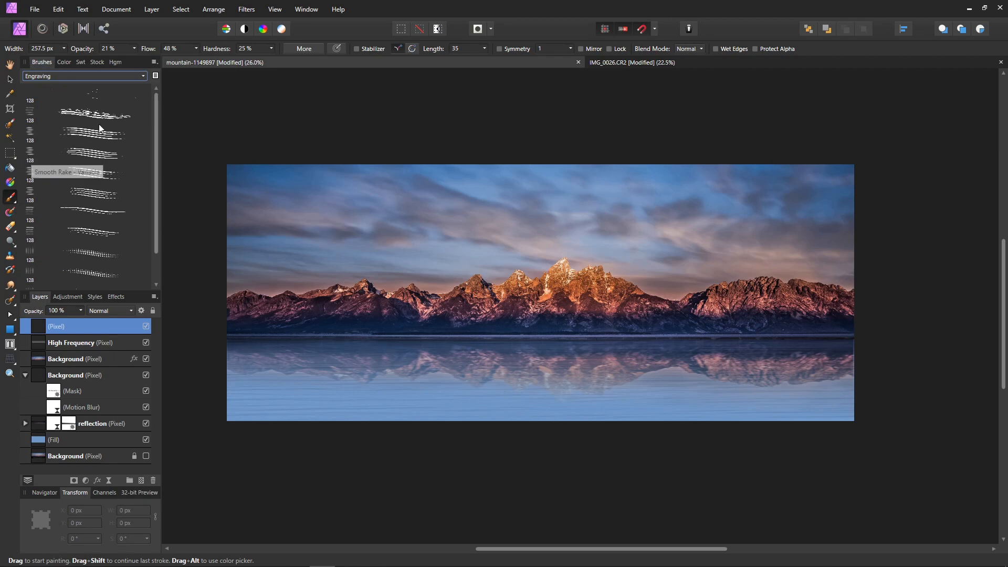
pyautogui.click(99, 98)
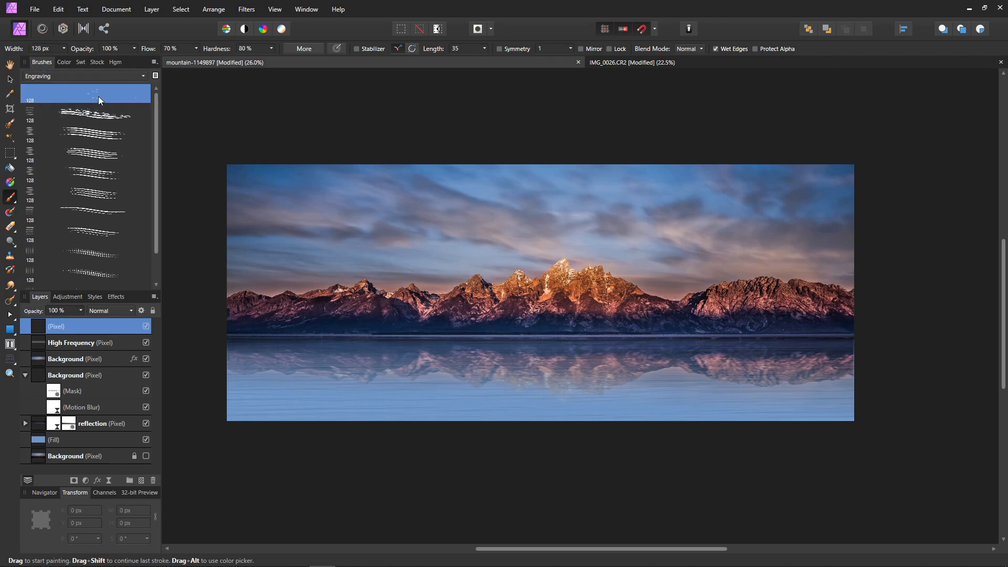
pyautogui.doubleClick(99, 97)
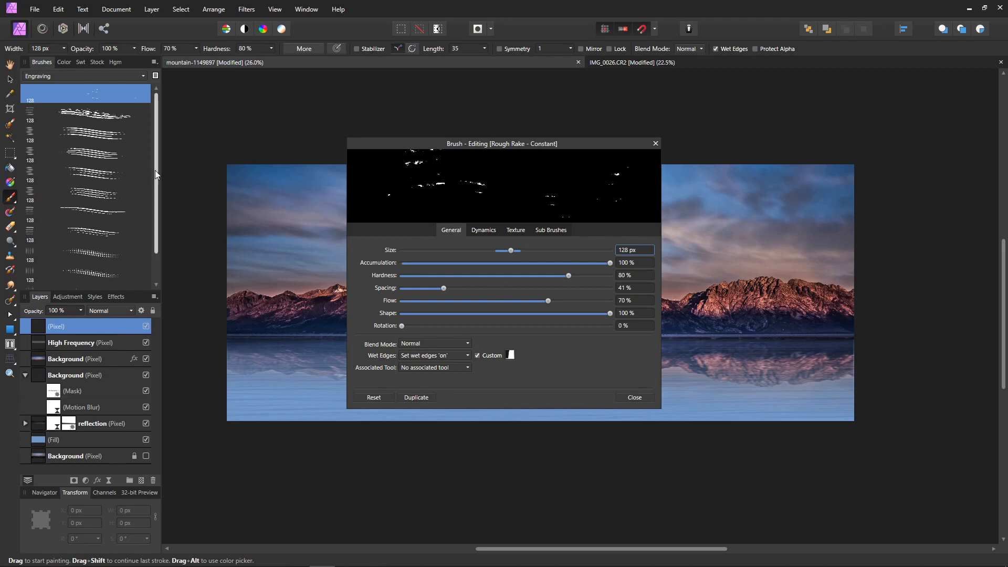
pyautogui.moveTo(156, 170); pyautogui.dragTo(160, 202)
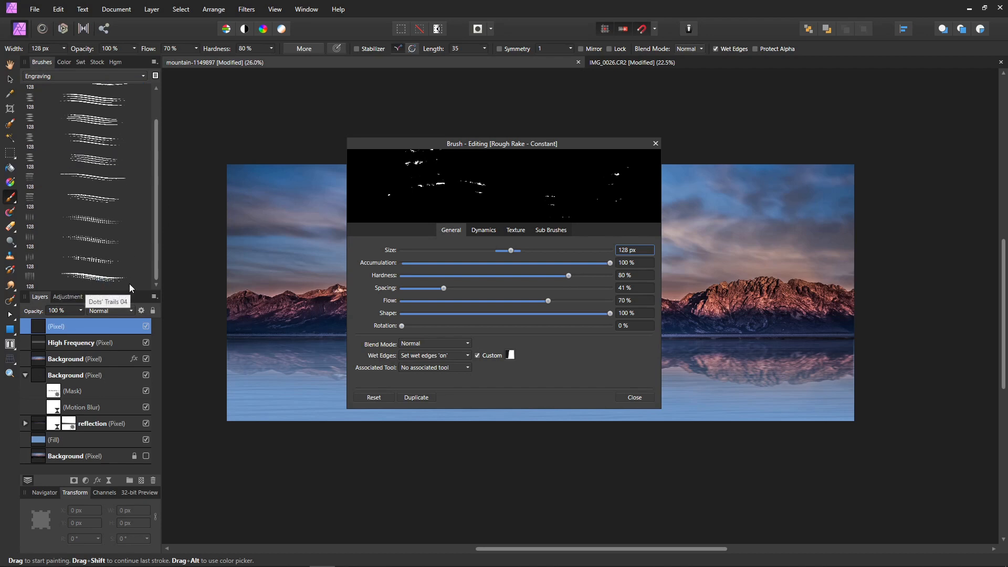
pyautogui.scroll(2, 152, 250)
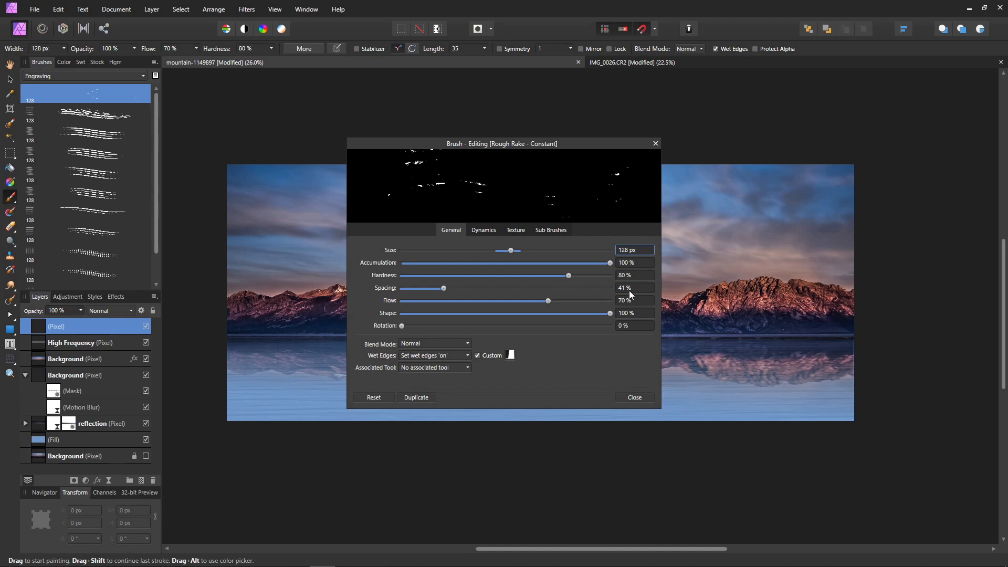
# Step: Set the brush's Scatter Y dynamics to 149%, checking the spread with trial strokes on the water, and close the brush settings
pyautogui.click(484, 231)
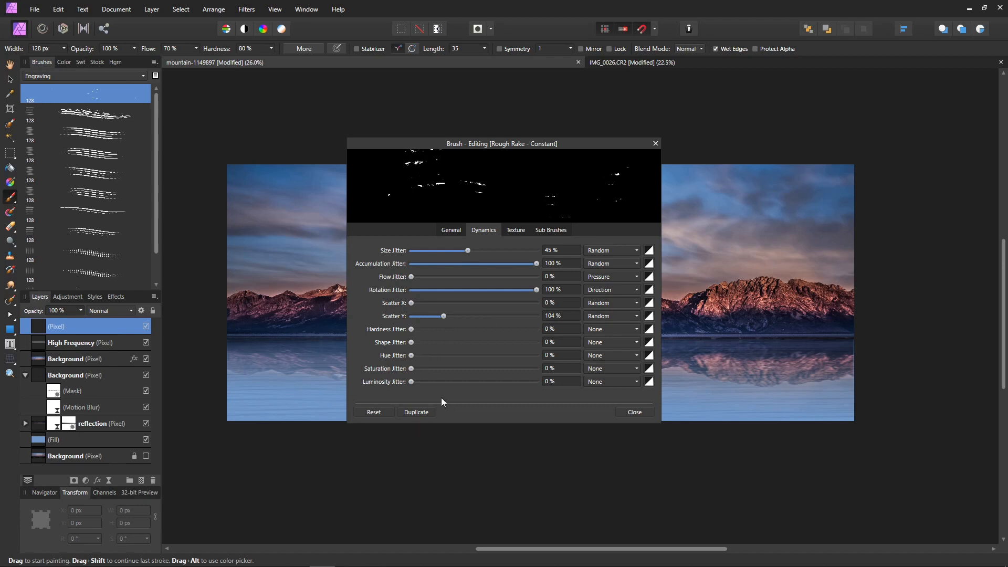
pyautogui.moveTo(552, 143); pyautogui.dragTo(757, 110)
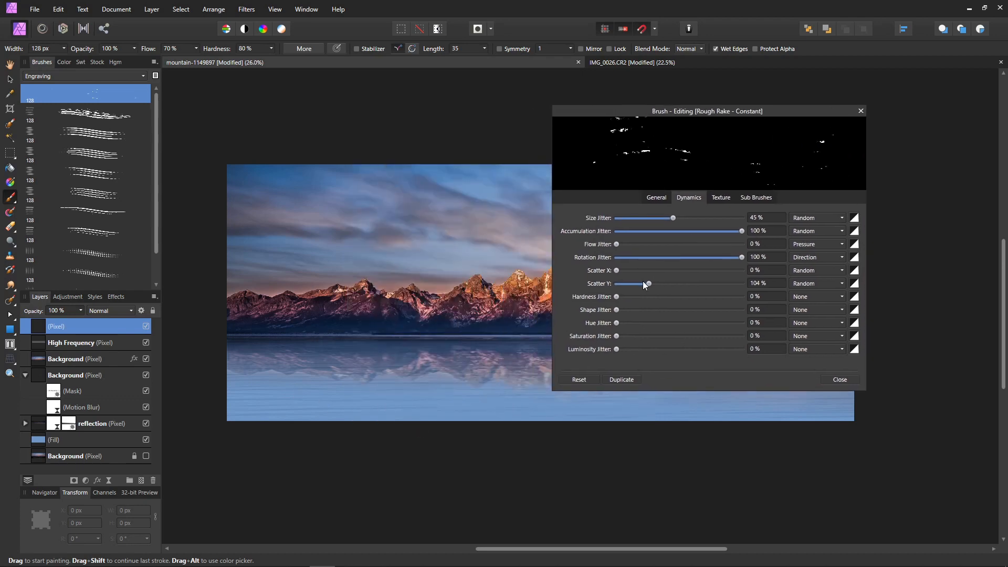
pyautogui.moveTo(320, 372)
pyautogui.mouseDown()
pyautogui.moveTo(359, 353)
pyautogui.moveTo(388, 364)
pyautogui.moveTo(403, 327)
pyautogui.mouseUp()
pyautogui.hotkey('ctrl', 'z')
pyautogui.moveTo(278, 389)
pyautogui.mouseDown()
pyautogui.moveTo(497, 396)
pyautogui.moveTo(455, 398)
pyautogui.moveTo(429, 386)
pyautogui.moveTo(481, 405)
pyautogui.mouseUp()
pyautogui.moveTo(651, 283); pyautogui.dragTo(752, 285)
pyautogui.moveTo(271, 383); pyautogui.dragTo(489, 385)
pyautogui.moveTo(668, 285); pyautogui.dragTo(663, 283)
pyautogui.click(841, 232)
pyautogui.click(842, 234)
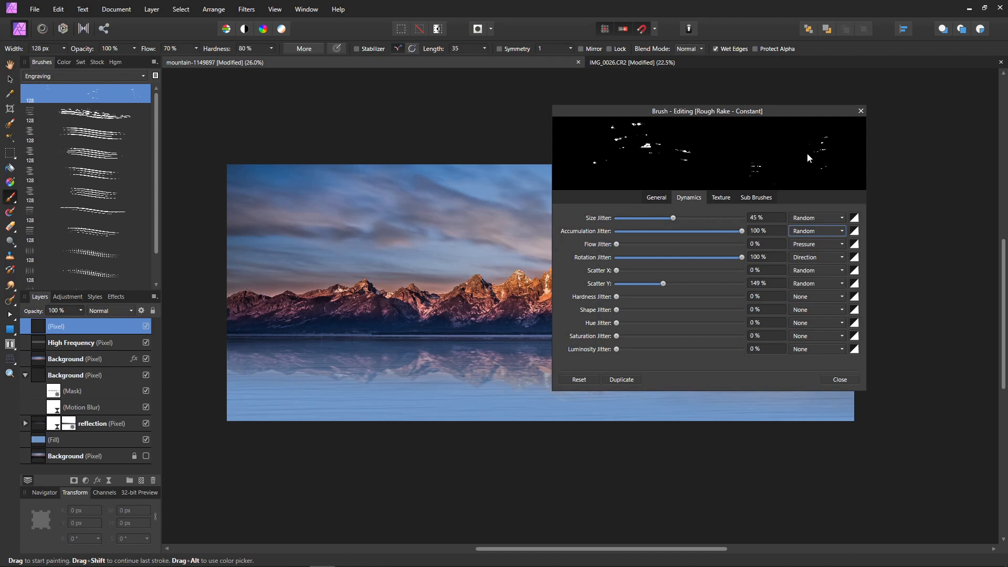
pyautogui.click(861, 110)
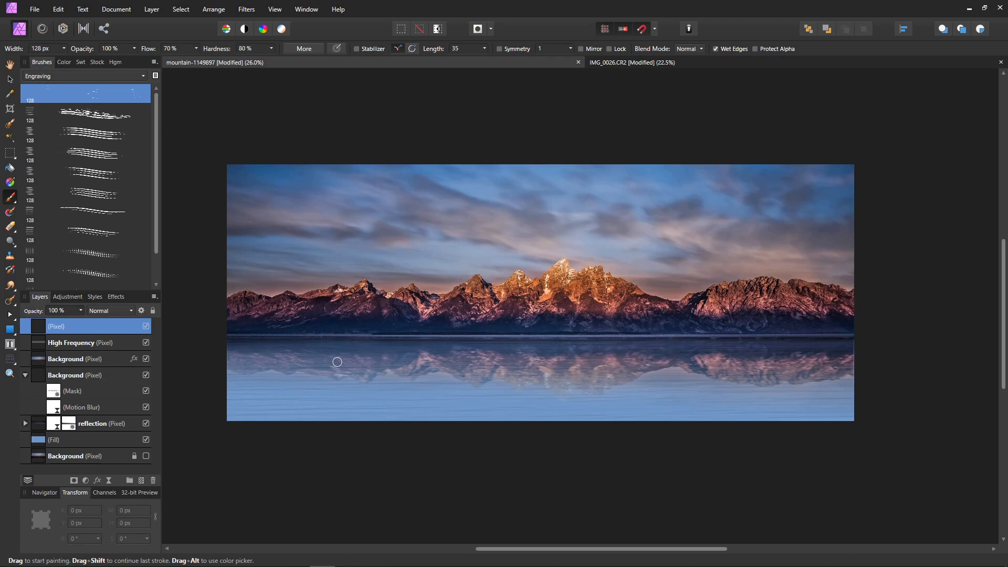
# Step: Enlarge the brush to 194.7 px and paint scattered white glints across the whole water area on the new pixel layer
pyautogui.press(']')
pyautogui.press(']')
pyautogui.press(']')
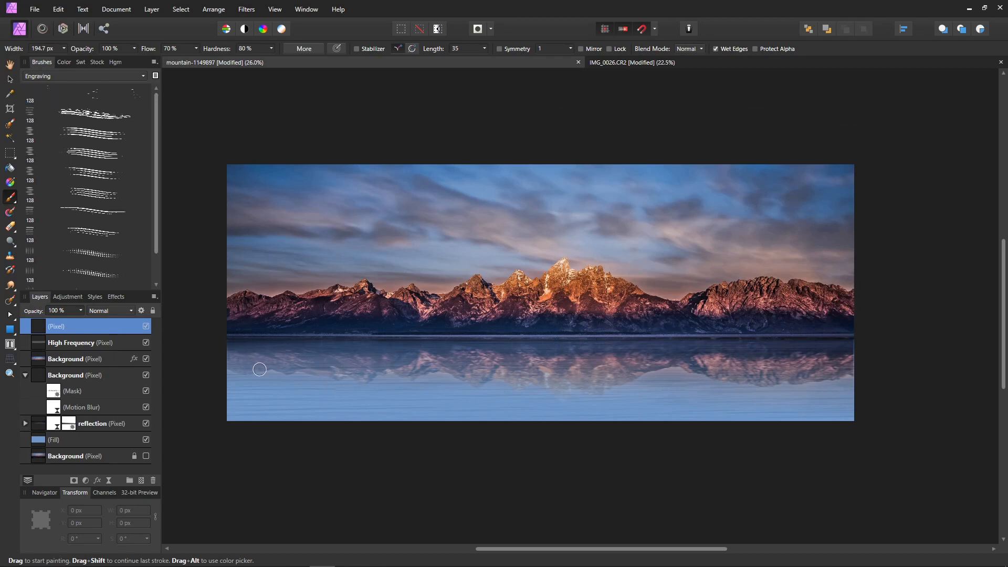
pyautogui.moveTo(229, 354)
pyautogui.mouseDown()
pyautogui.moveTo(346, 367)
pyautogui.moveTo(386, 326)
pyautogui.moveTo(446, 331)
pyautogui.mouseUp()
pyautogui.hotkey('ctrl', 'z')
pyautogui.moveTo(236, 360)
pyautogui.mouseDown()
pyautogui.moveTo(538, 374)
pyautogui.moveTo(841, 358)
pyautogui.moveTo(755, 362)
pyautogui.moveTo(845, 363)
pyautogui.moveTo(848, 374)
pyautogui.moveTo(816, 380)
pyautogui.moveTo(755, 374)
pyautogui.moveTo(759, 361)
pyautogui.moveTo(684, 362)
pyautogui.moveTo(781, 361)
pyautogui.mouseUp()
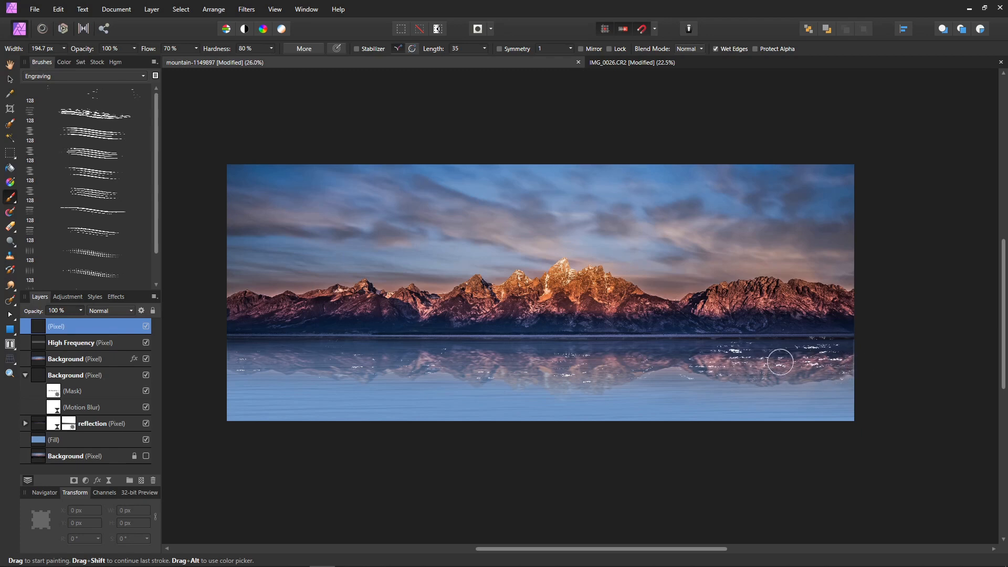
pyautogui.moveTo(387, 385)
pyautogui.mouseDown()
pyautogui.moveTo(266, 357)
pyautogui.moveTo(359, 363)
pyautogui.moveTo(248, 395)
pyautogui.moveTo(221, 391)
pyautogui.moveTo(281, 402)
pyautogui.moveTo(256, 407)
pyautogui.moveTo(260, 393)
pyautogui.moveTo(365, 397)
pyautogui.moveTo(446, 360)
pyautogui.moveTo(466, 374)
pyautogui.moveTo(515, 379)
pyautogui.moveTo(646, 377)
pyautogui.mouseUp()
pyautogui.moveTo(647, 364); pyautogui.dragTo(698, 374)
pyautogui.click(649, 351)
# Step: Add a live Motion Blur filter to the painted glints layer with a radius of about 100 px and 0° rotation
pyautogui.click(153, 10)
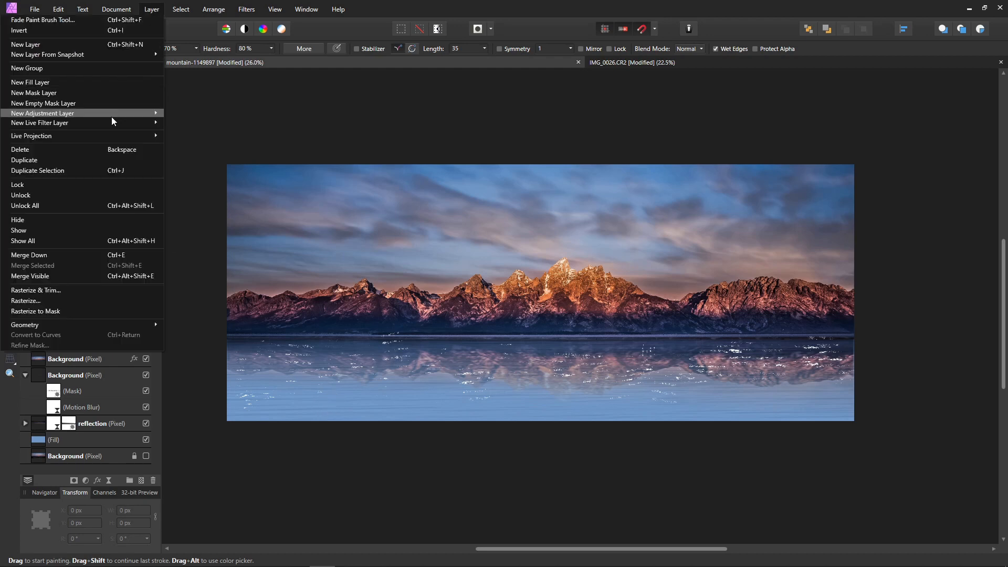
pyautogui.moveTo(111, 123)
pyautogui.moveTo(196, 122)
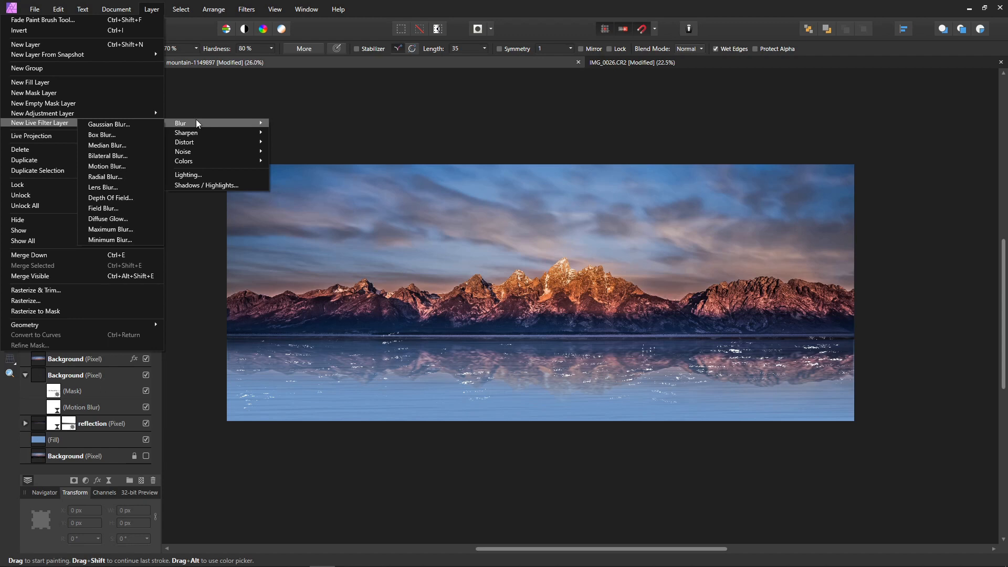
pyautogui.click(136, 166)
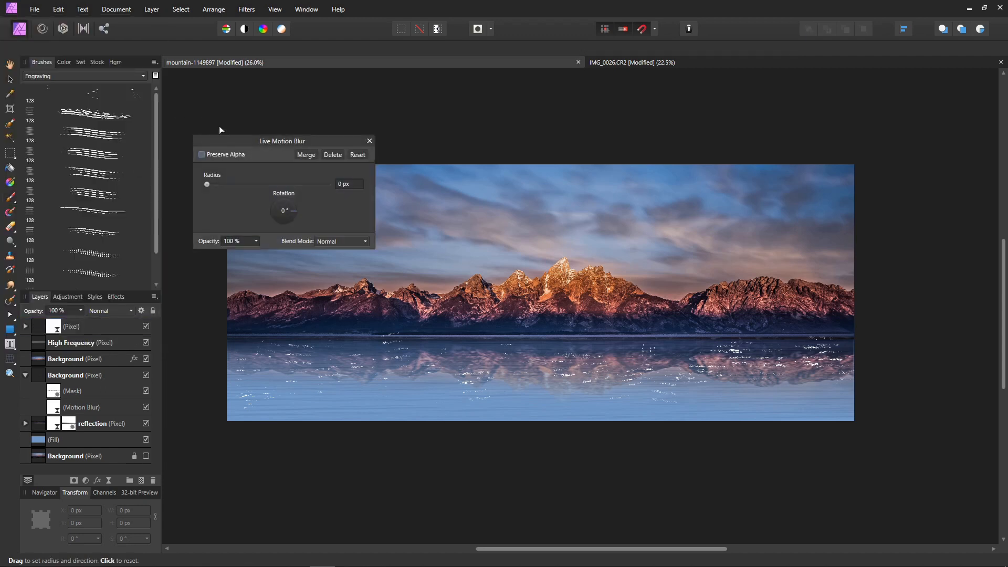
pyautogui.moveTo(208, 185); pyautogui.dragTo(321, 182)
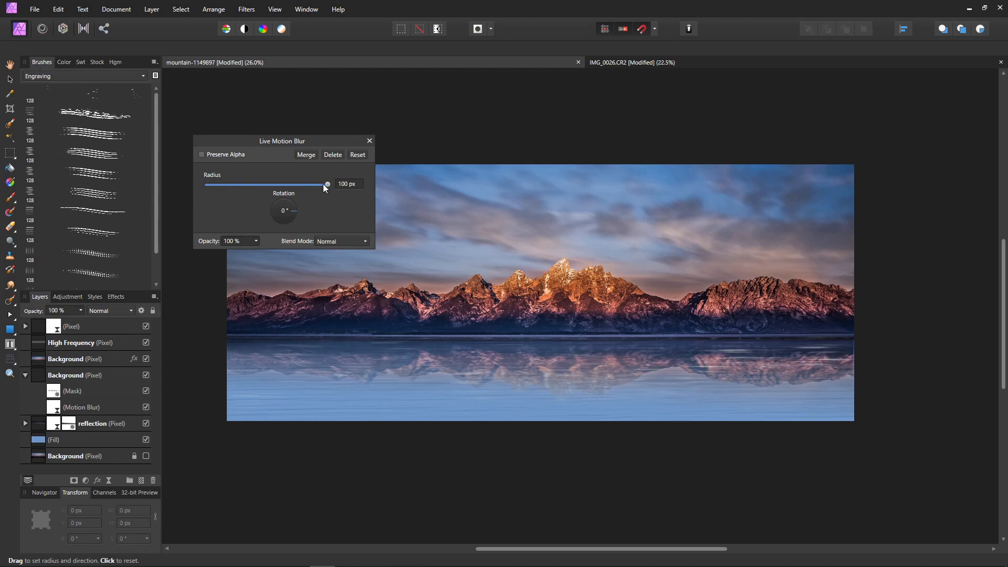
pyautogui.moveTo(326, 184); pyautogui.dragTo(297, 193)
pyautogui.moveTo(277, 198); pyautogui.dragTo(326, 192)
pyautogui.click(369, 141)
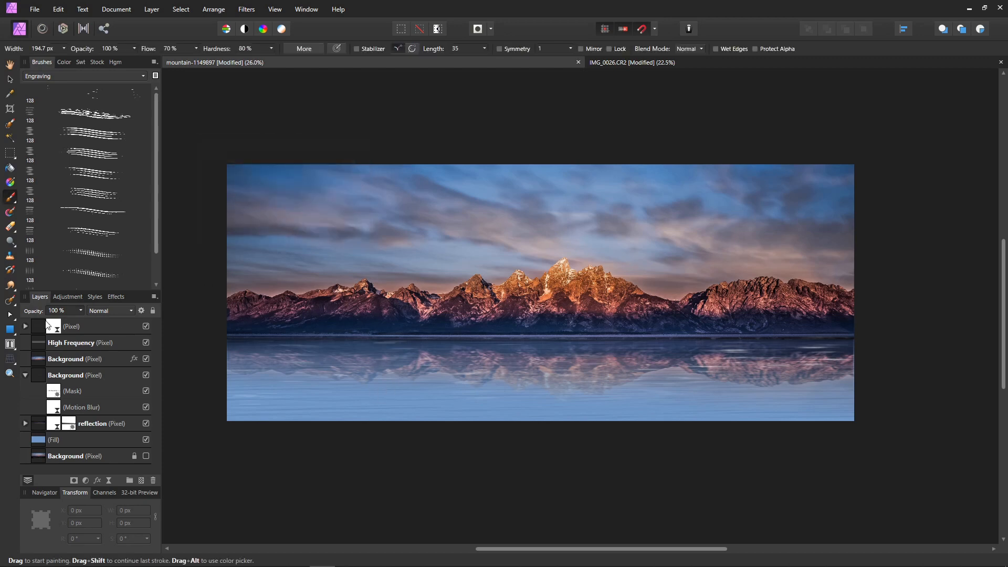
# Step: Squash the blurred glints layer vertically to 390 px high, raising its lower edge and lowering its upper edge to the waterline
pyautogui.click(39, 327)
pyautogui.click(11, 80)
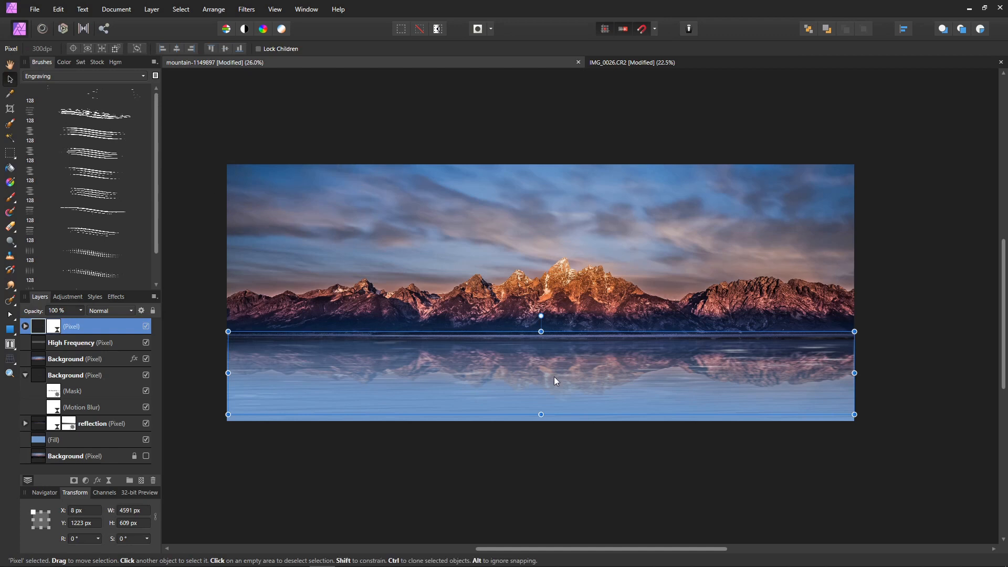
pyautogui.moveTo(541, 415); pyautogui.dragTo(541, 391)
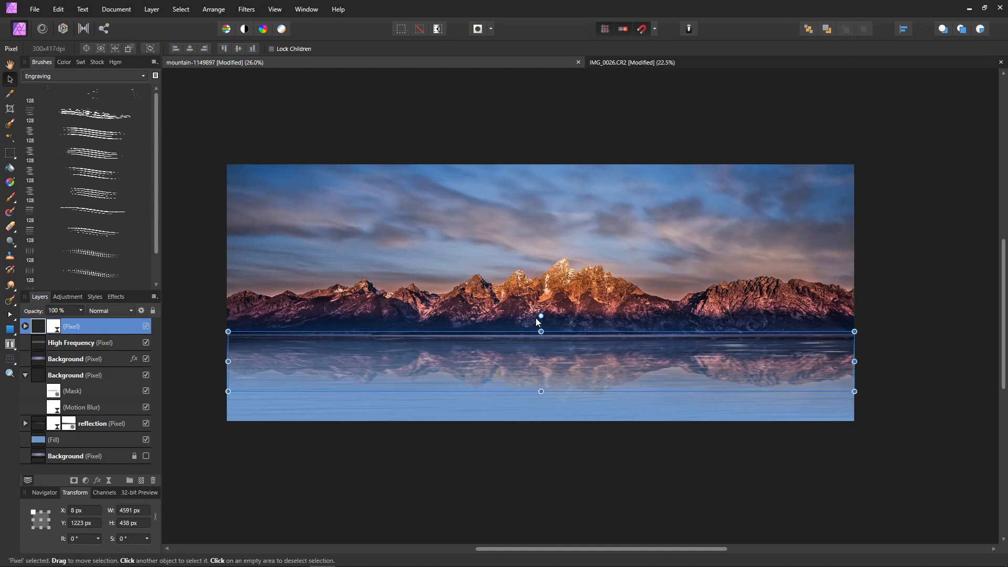
pyautogui.moveTo(541, 331); pyautogui.dragTo(542, 335)
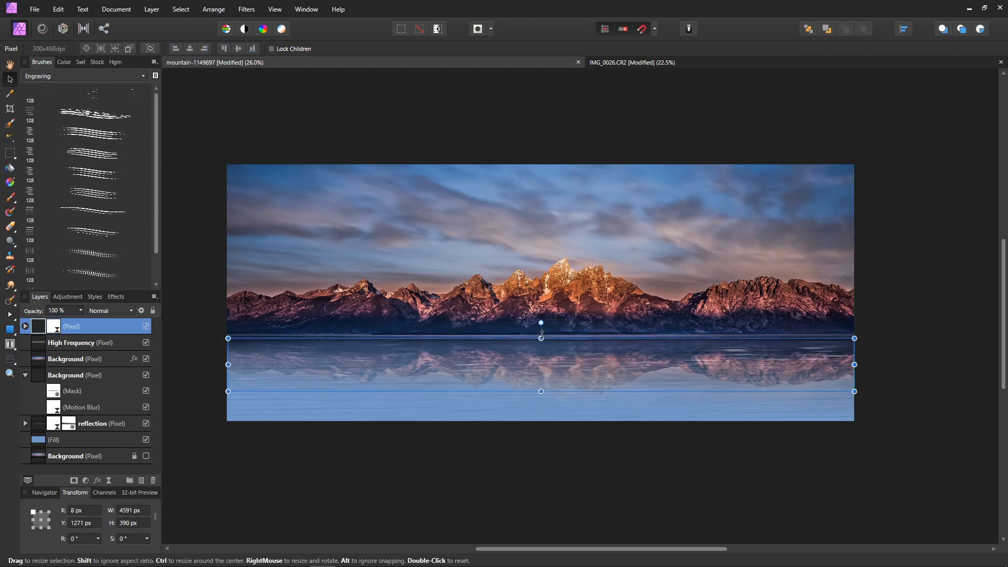
# Step: Apply a single-plane Perspective to the glints layer with both lower corners raised and spread beyond the image sides, and deselect the layer
pyautogui.click(14, 359)
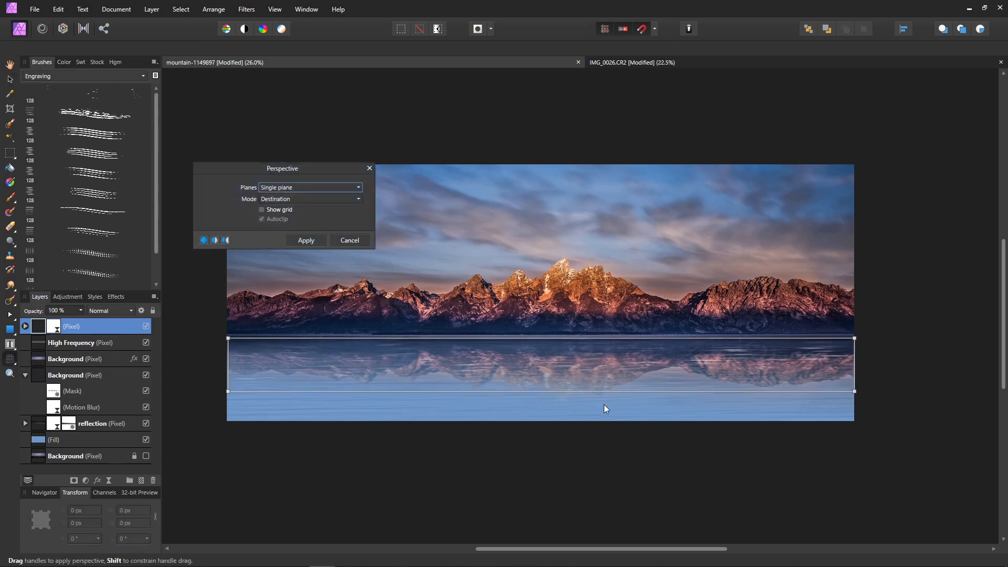
pyautogui.scroll(-2, 612, 405)
pyautogui.moveTo(366, 397); pyautogui.dragTo(287, 377)
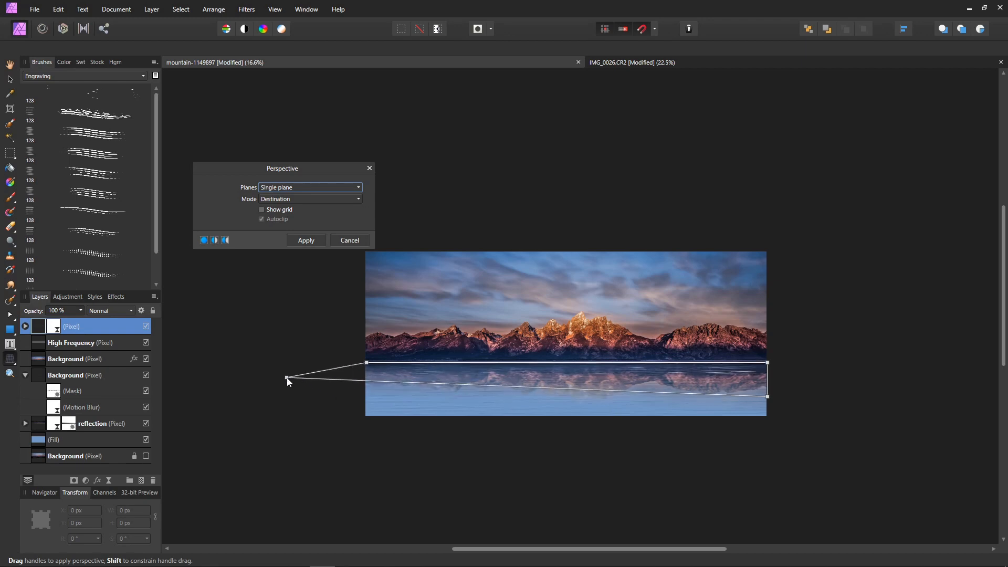
pyautogui.moveTo(768, 397); pyautogui.dragTo(873, 389)
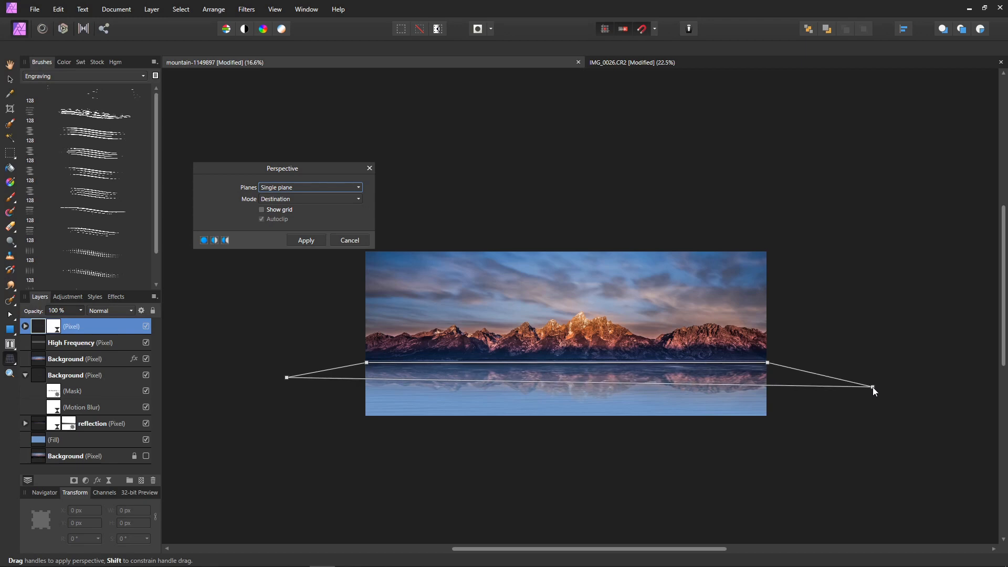
pyautogui.click(298, 241)
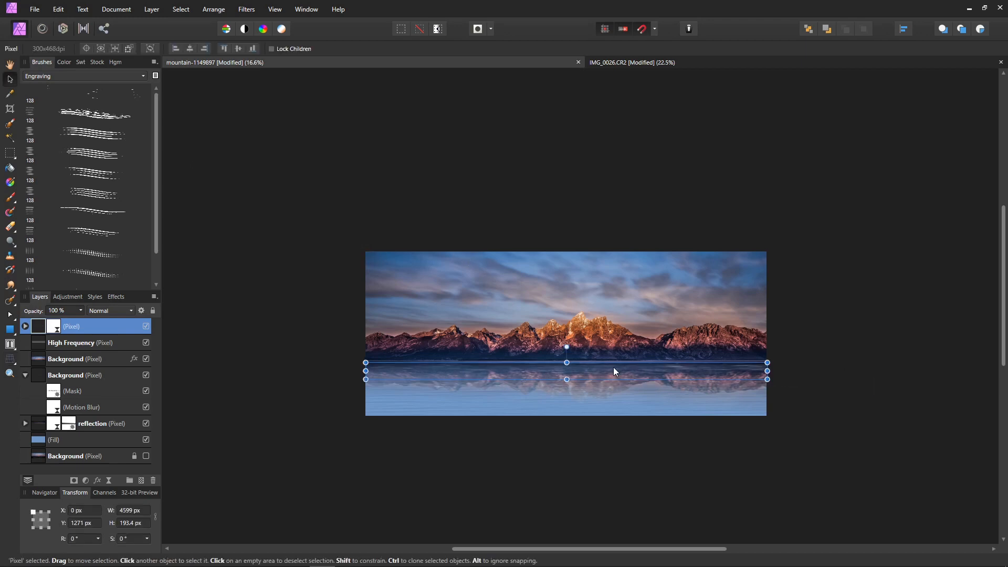
pyautogui.scroll(2, 614, 367)
pyautogui.click(591, 163)
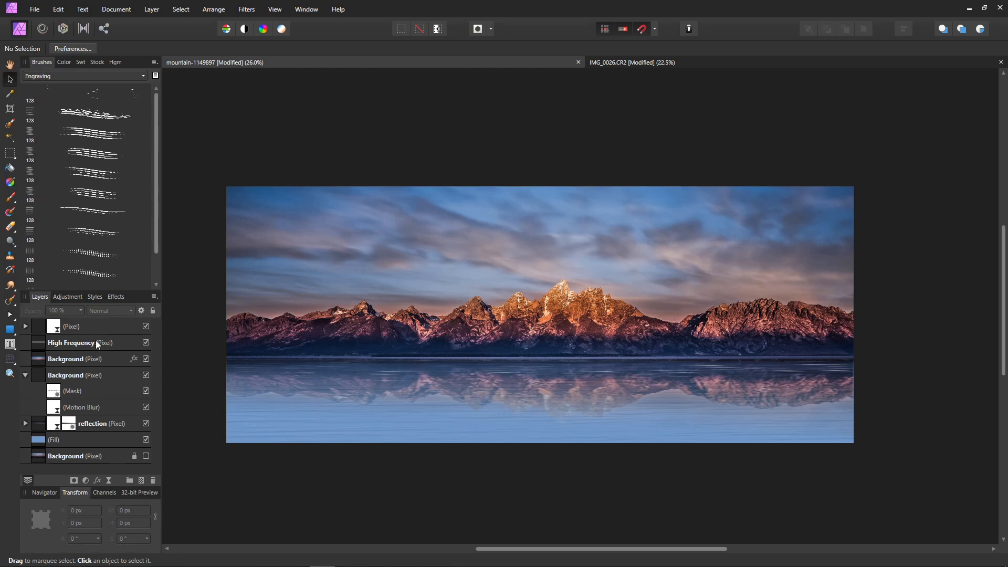
# Step: Reduce the High Frequency layer's opacity to 41% and deselect the layer
pyautogui.click(37, 344)
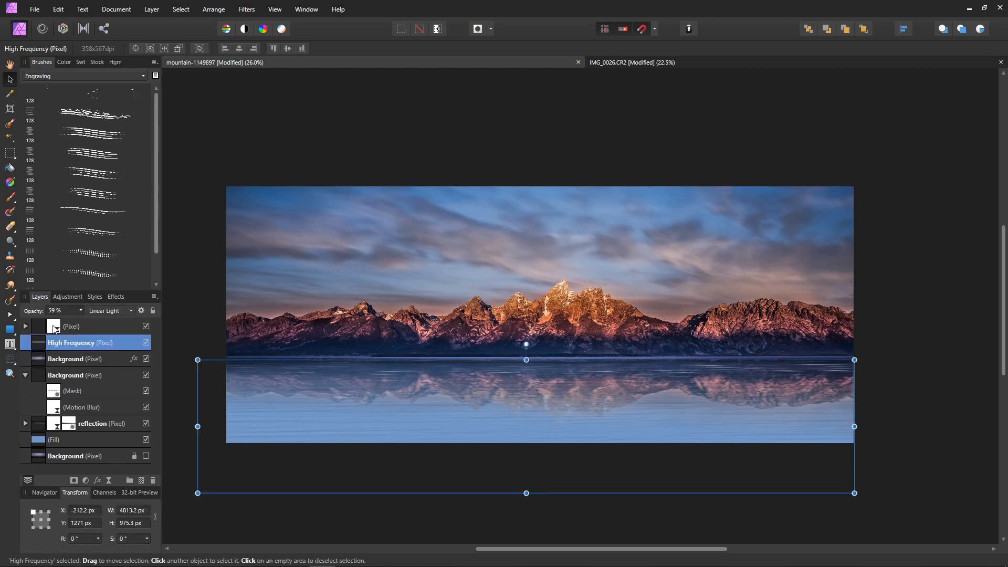
pyautogui.click(81, 311)
pyautogui.moveTo(83, 322); pyautogui.dragTo(71, 329)
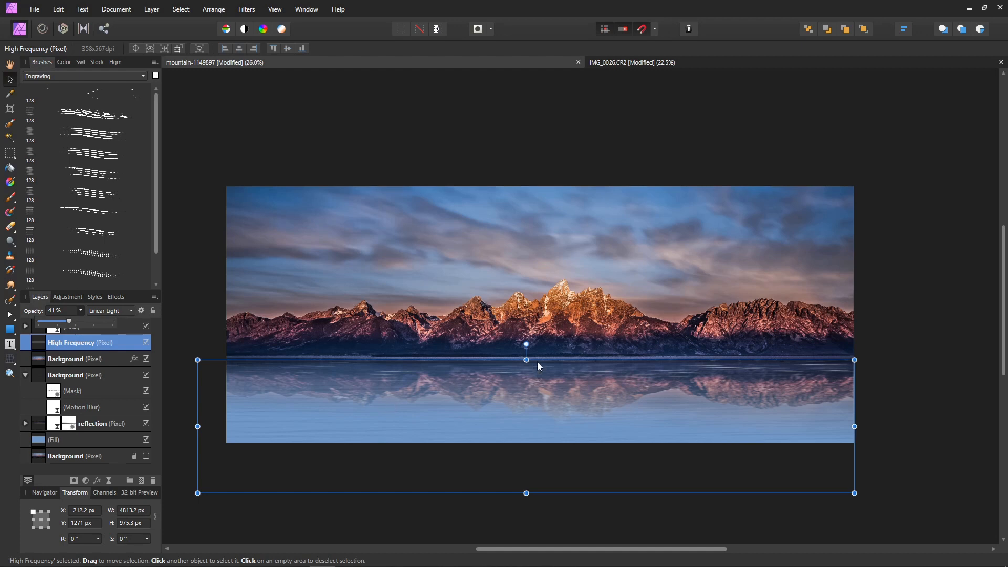
pyautogui.click(194, 339)
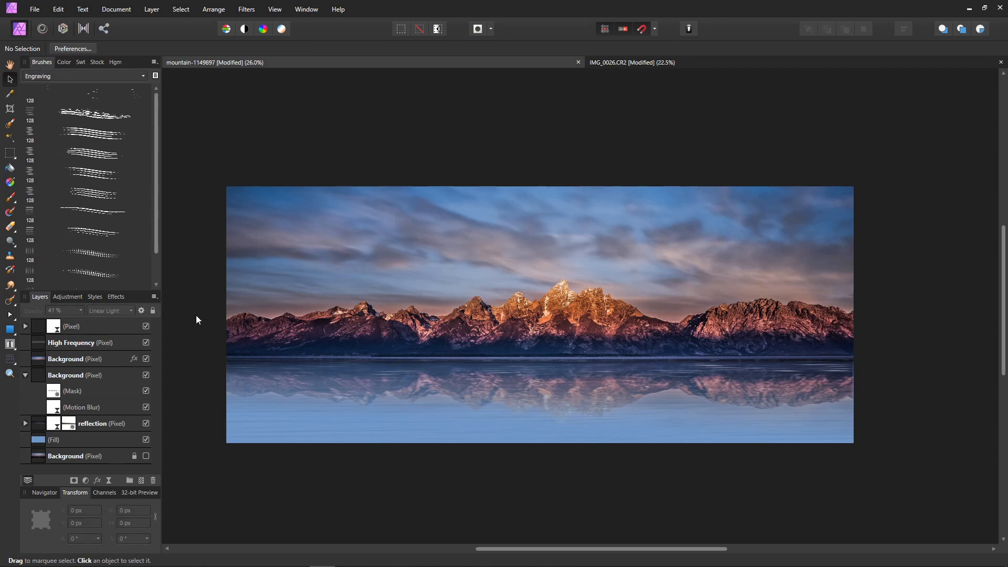
# Step: Show the rulers and add a White Balance adjustment layer warmed to 11%
pyautogui.hotkey('ctrl', 'r')
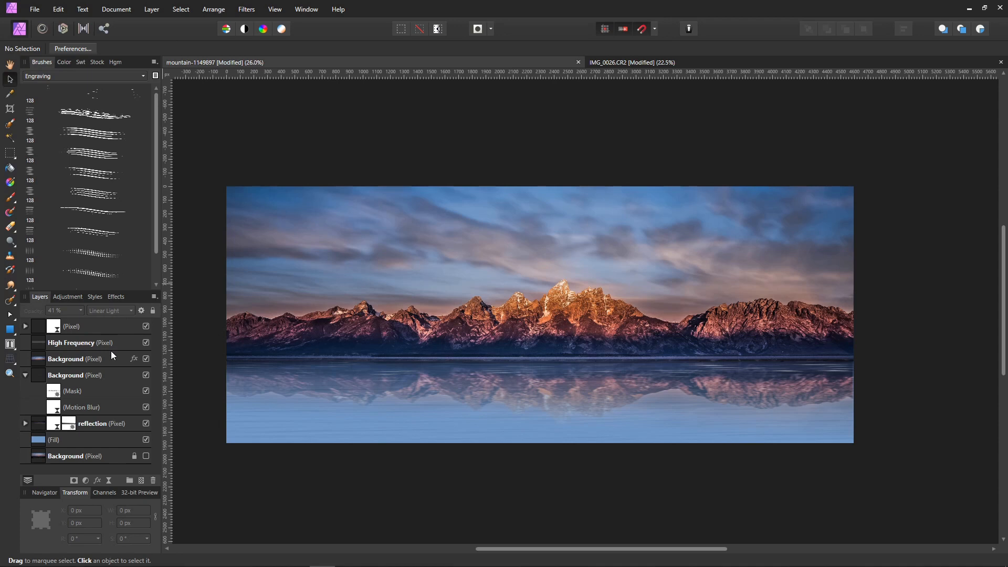
pyautogui.click(85, 480)
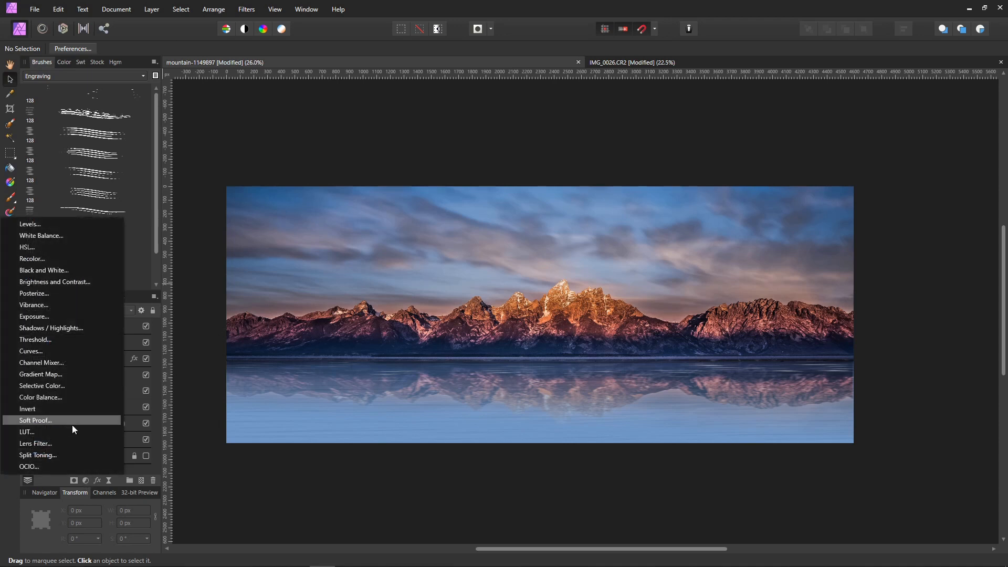
pyautogui.click(85, 236)
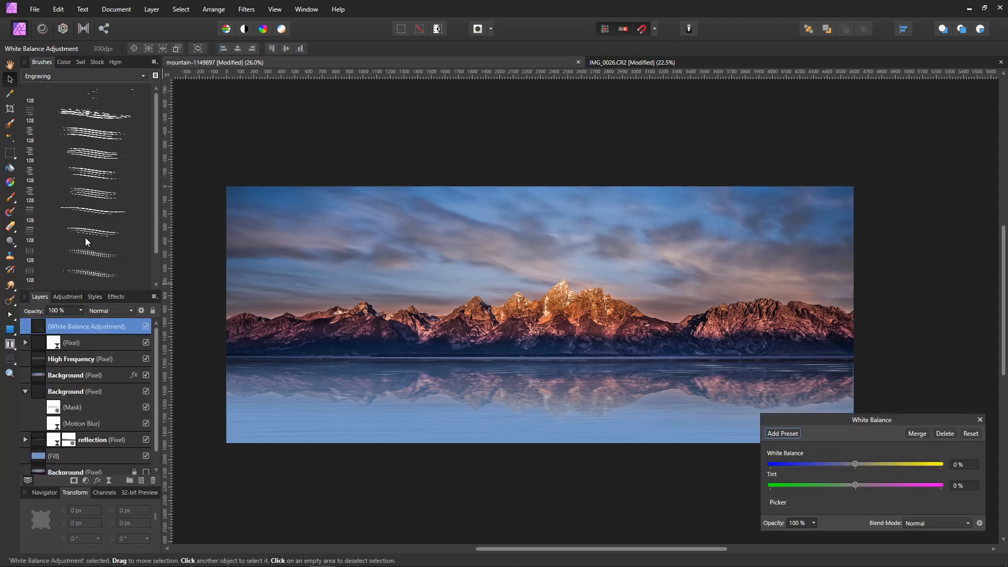
pyautogui.moveTo(856, 464); pyautogui.dragTo(866, 466)
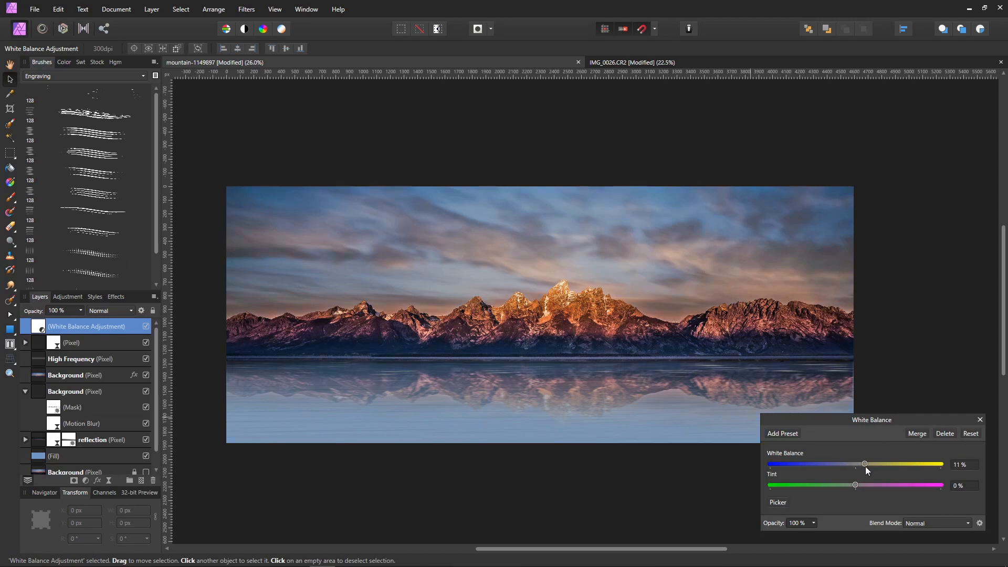
pyautogui.click(980, 420)
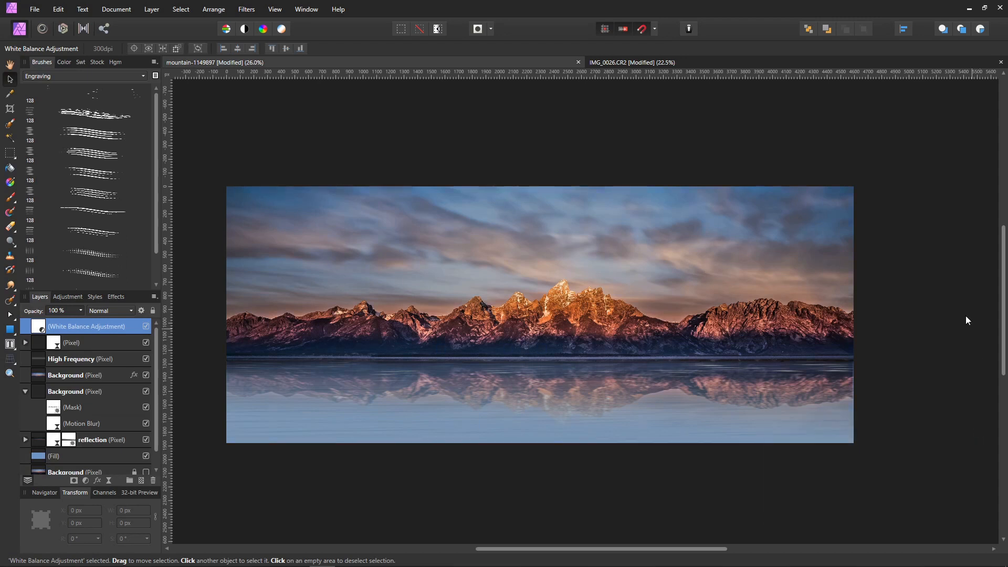
# Step: Add a live Lighting filter and move it out of the White Balance adjustment to the top of the layer stack
pyautogui.click(147, 14)
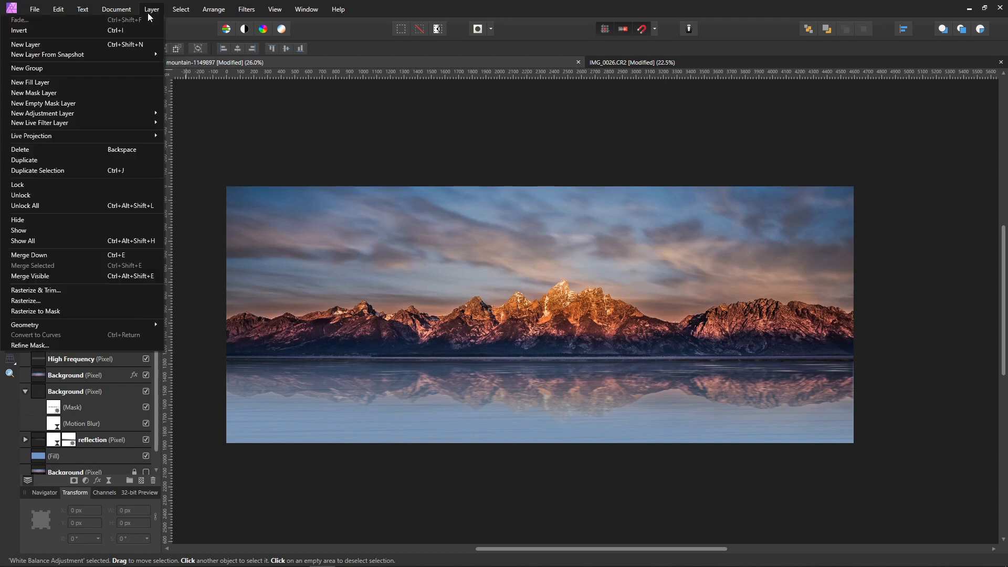
pyautogui.moveTo(138, 125)
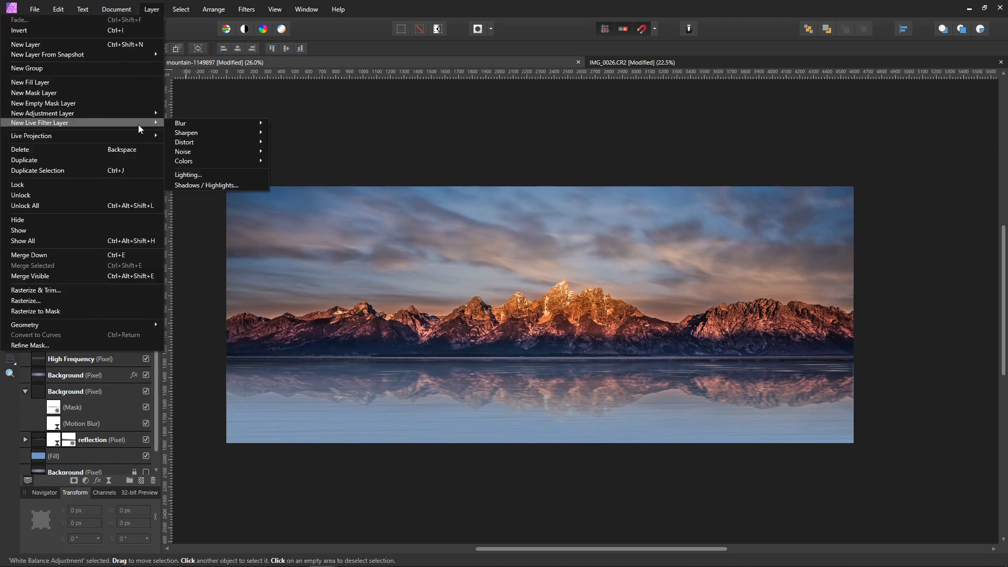
pyautogui.click(188, 175)
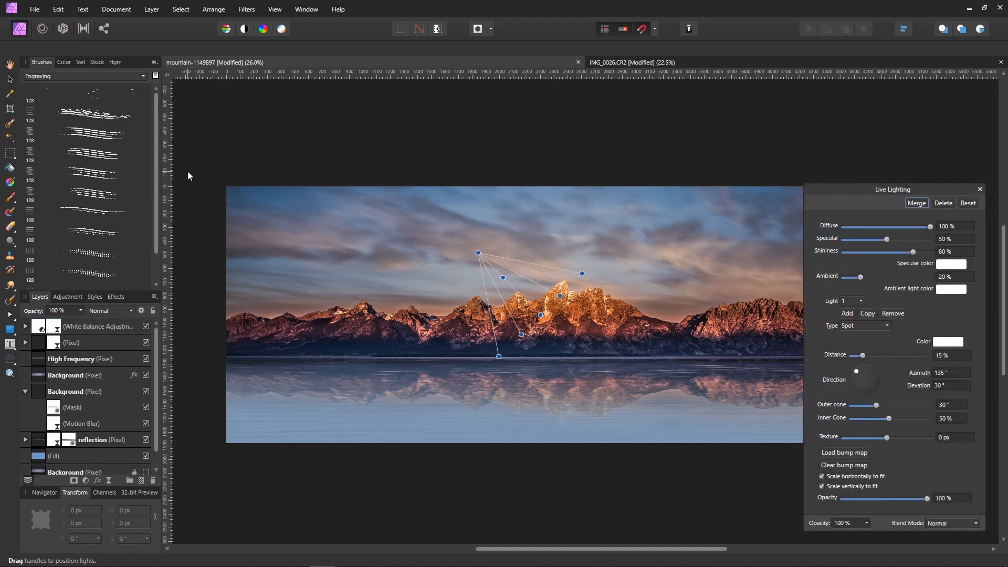
pyautogui.click(24, 326)
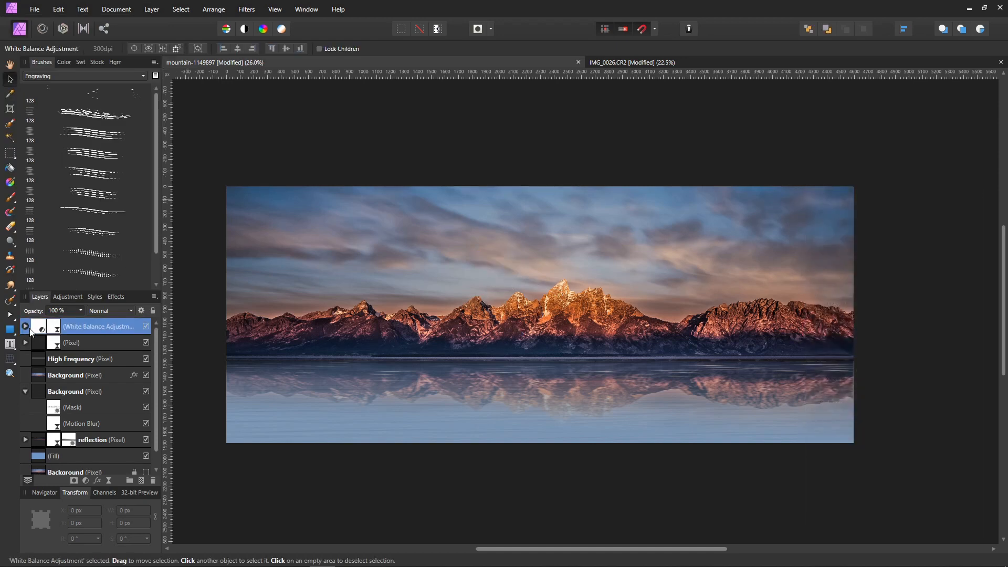
pyautogui.click(25, 326)
pyautogui.moveTo(51, 343); pyautogui.dragTo(59, 313)
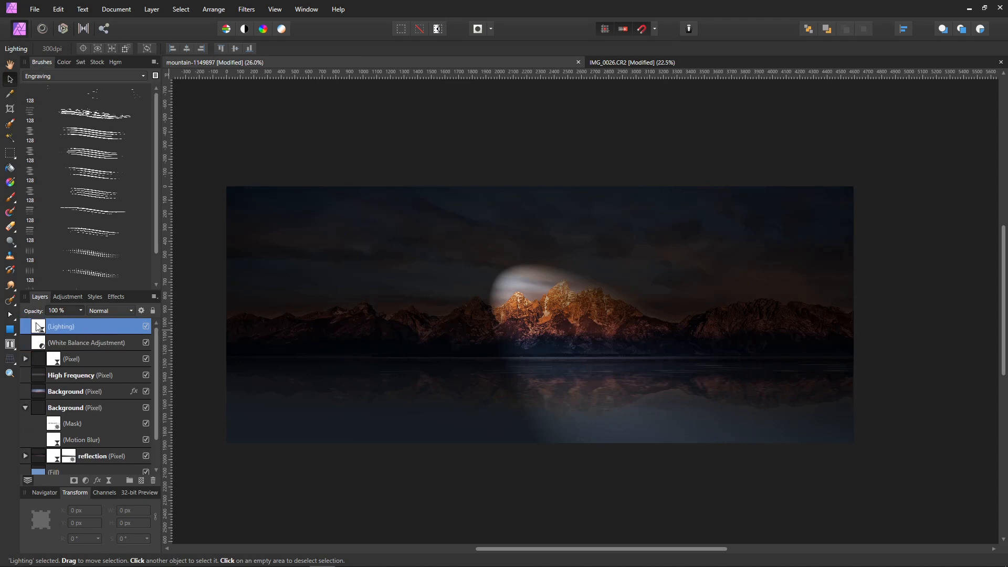
# Step: In the Lighting filter's settings, change the light type from Spot to Point and reduce Specular to 5%
pyautogui.doubleClick(33, 329)
pyautogui.moveTo(852, 197); pyautogui.dragTo(55, 63)
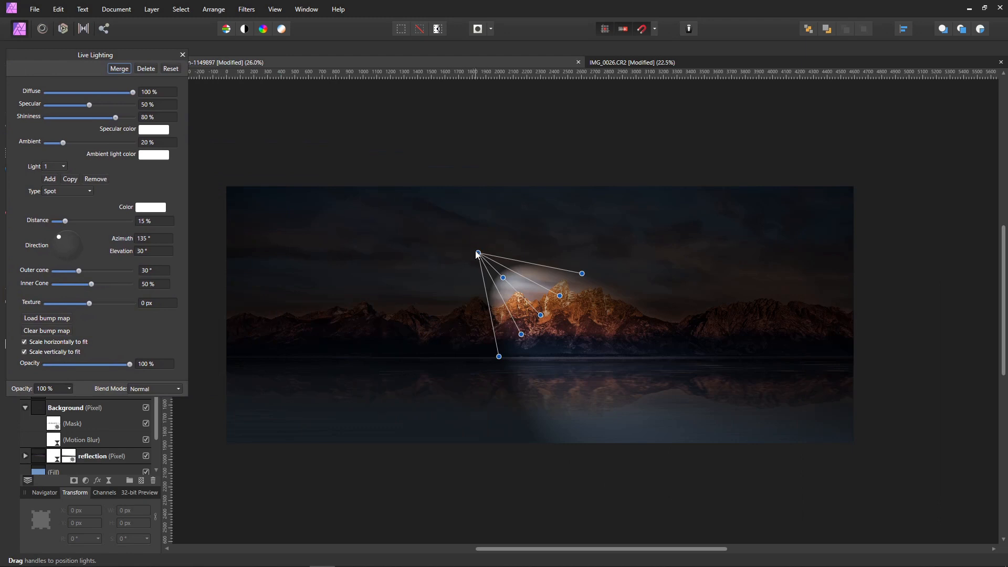
pyautogui.moveTo(479, 253); pyautogui.dragTo(351, 136)
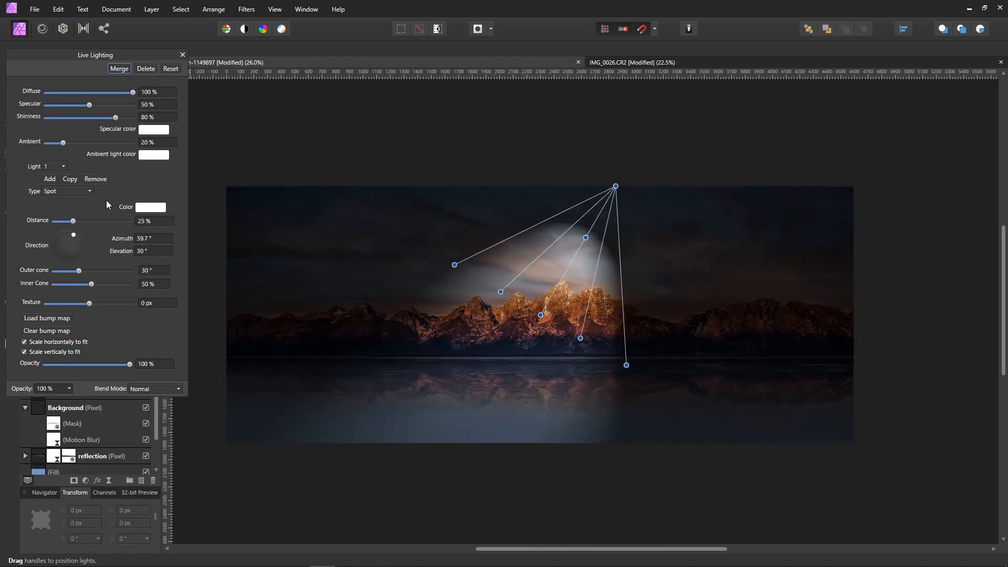
pyautogui.click(86, 196)
pyautogui.click(83, 209)
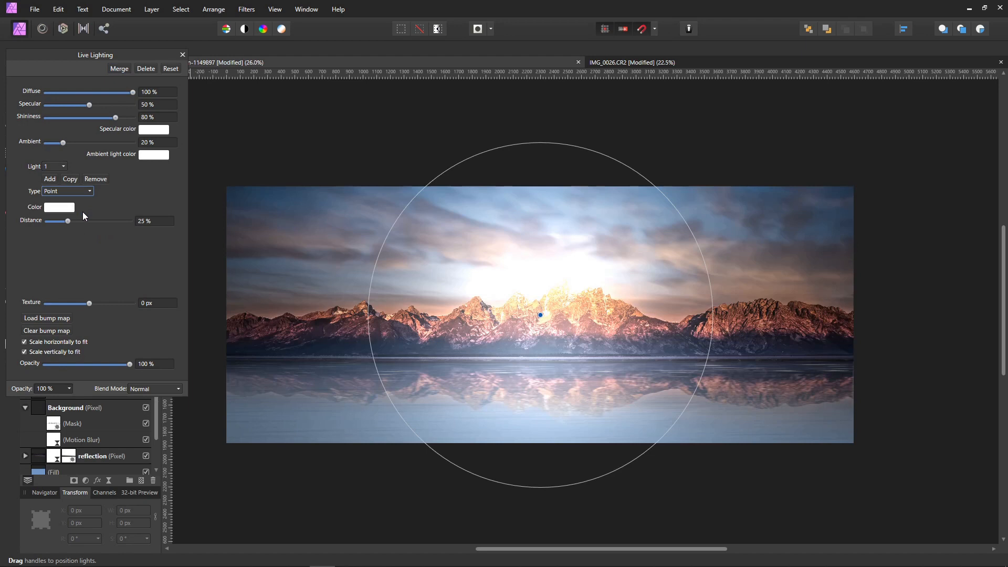
pyautogui.click(50, 105)
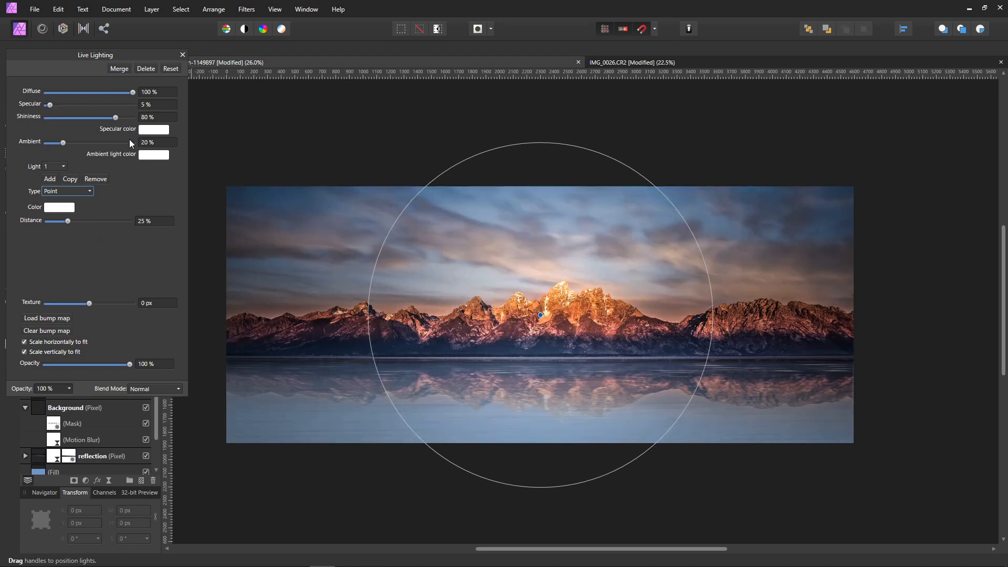
# Step: Shrink the point light's distance to about 7% and nudge its centre slightly on the central mountain peaks
pyautogui.moveTo(527, 141); pyautogui.dragTo(521, 261)
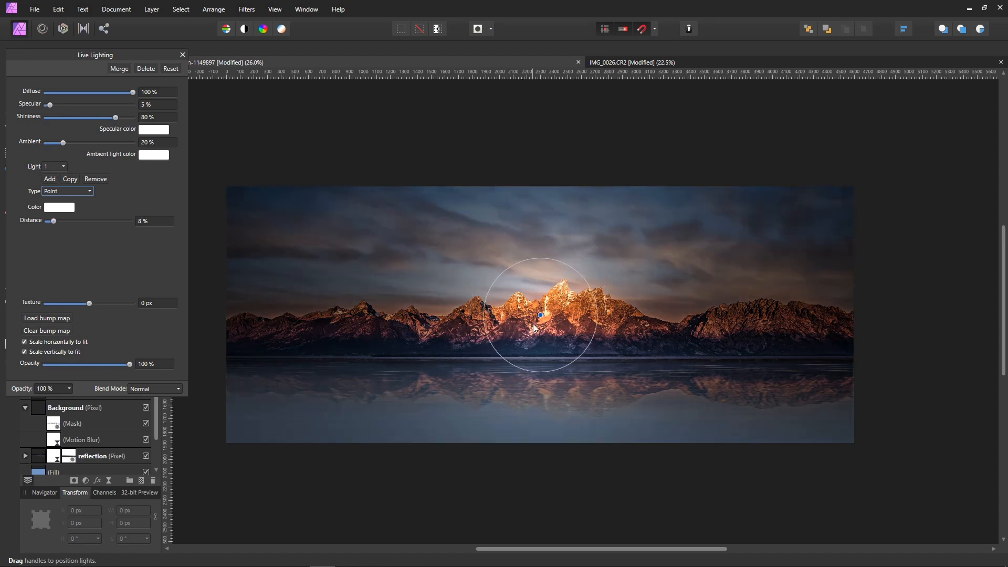
pyautogui.moveTo(541, 316); pyautogui.dragTo(539, 319)
pyautogui.moveTo(549, 259); pyautogui.dragTo(546, 271)
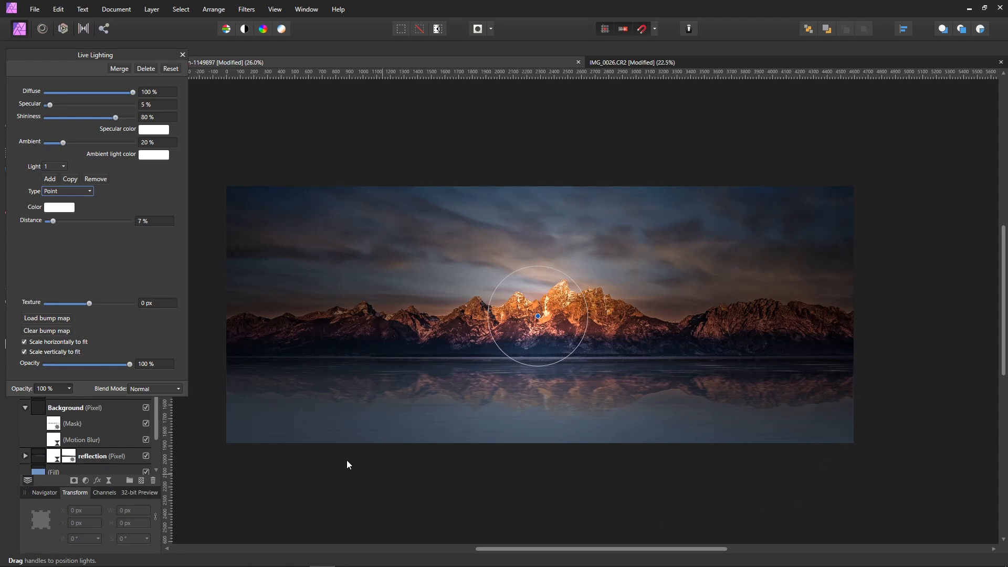
# Step: Set the Lighting filter's blend mode to Multiply at 85% opacity, tightening the light circle slightly around the central peaks
pyautogui.click(182, 389)
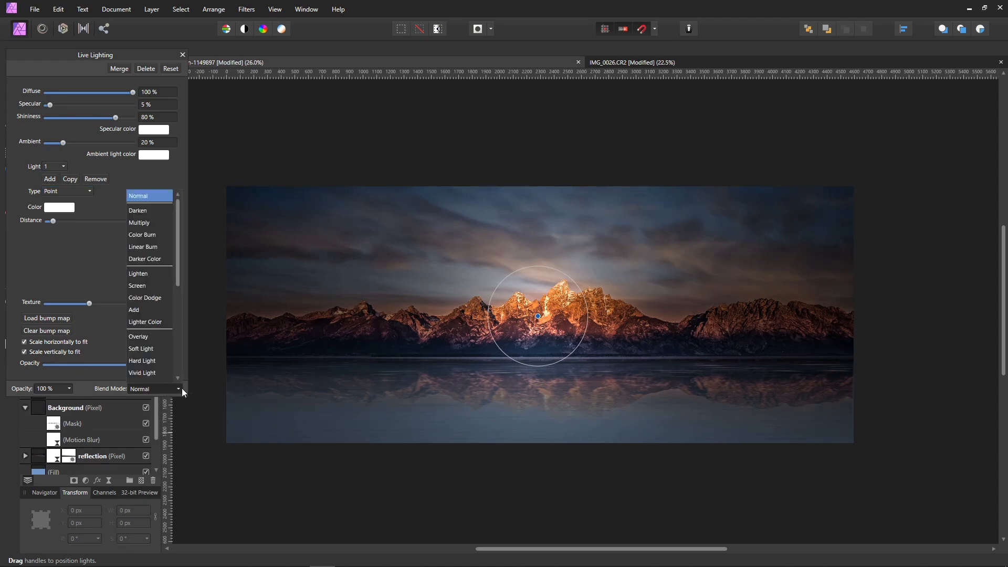
pyautogui.scroll(1, 144, 213)
pyautogui.click(142, 223)
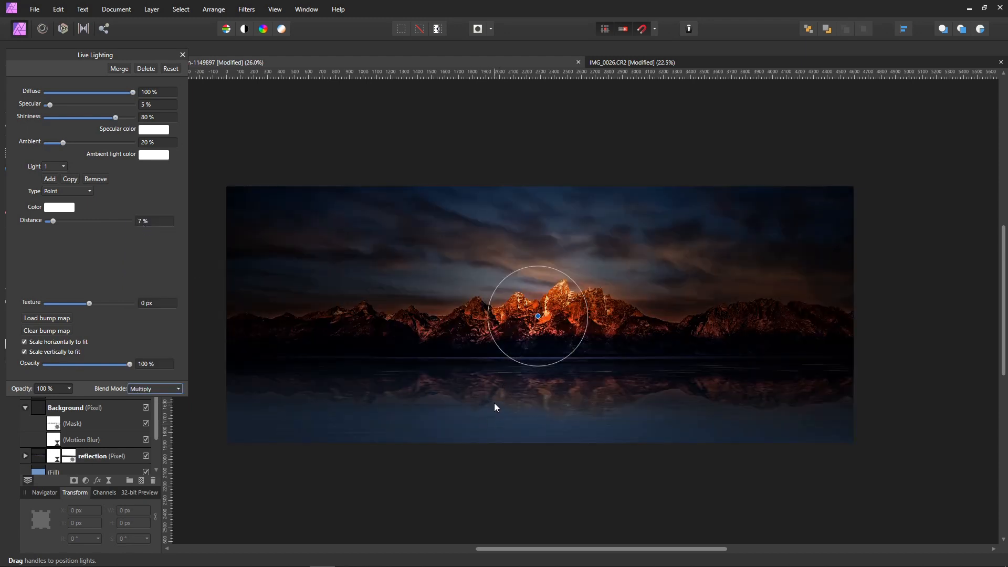
pyautogui.moveTo(496, 345)
pyautogui.mouseDown()
pyautogui.moveTo(472, 372)
pyautogui.moveTo(427, 392)
pyautogui.moveTo(497, 338)
pyautogui.mouseUp()
pyautogui.click(69, 389)
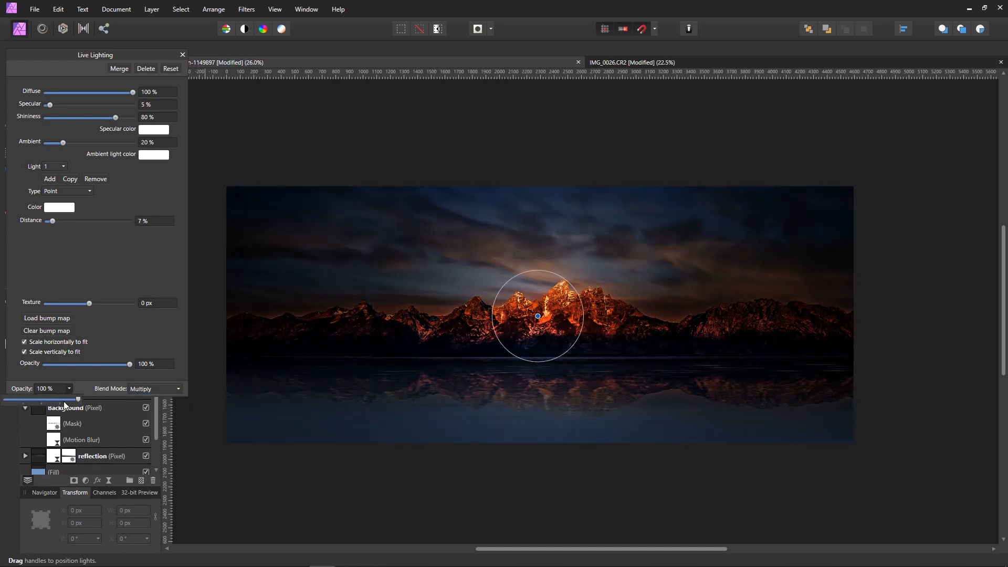
pyautogui.moveTo(80, 399)
pyautogui.mouseDown()
pyautogui.moveTo(52, 405)
pyautogui.moveTo(71, 405)
pyautogui.mouseUp()
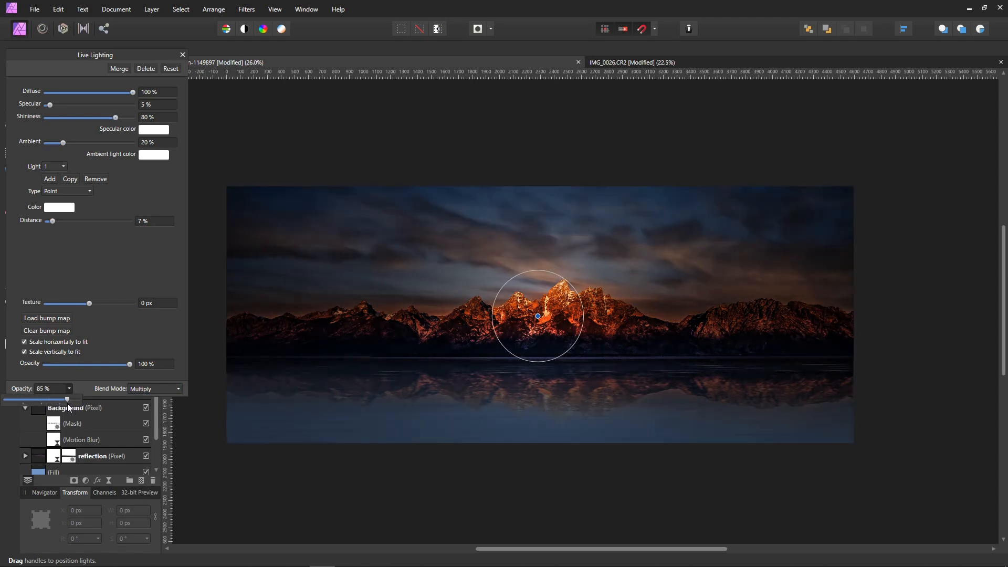
pyautogui.click(184, 56)
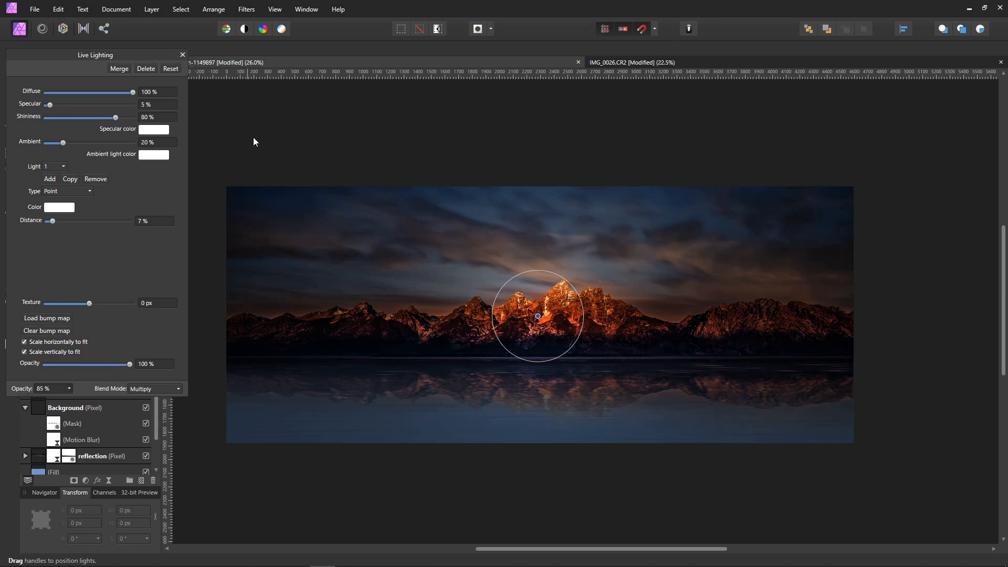
pyautogui.click(182, 55)
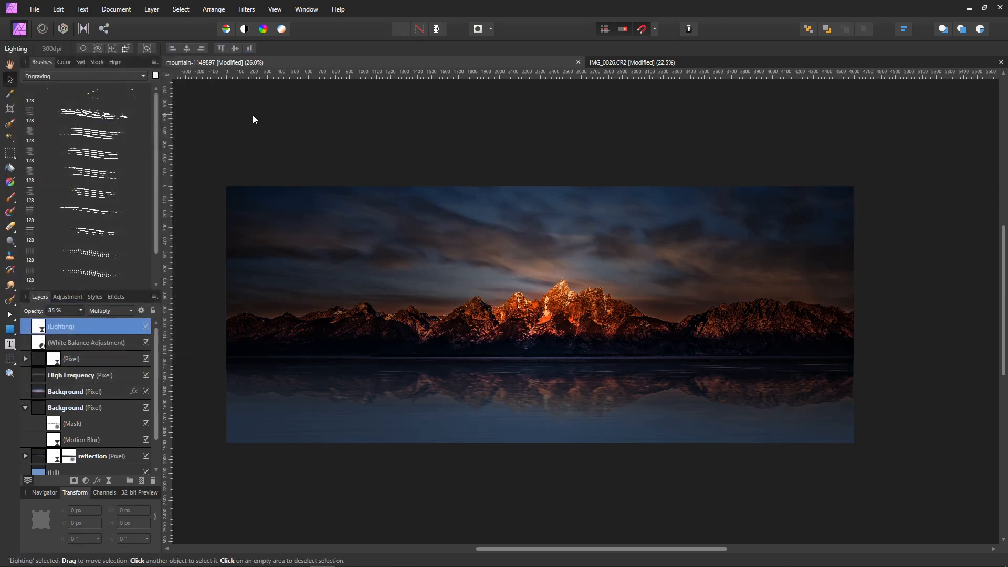